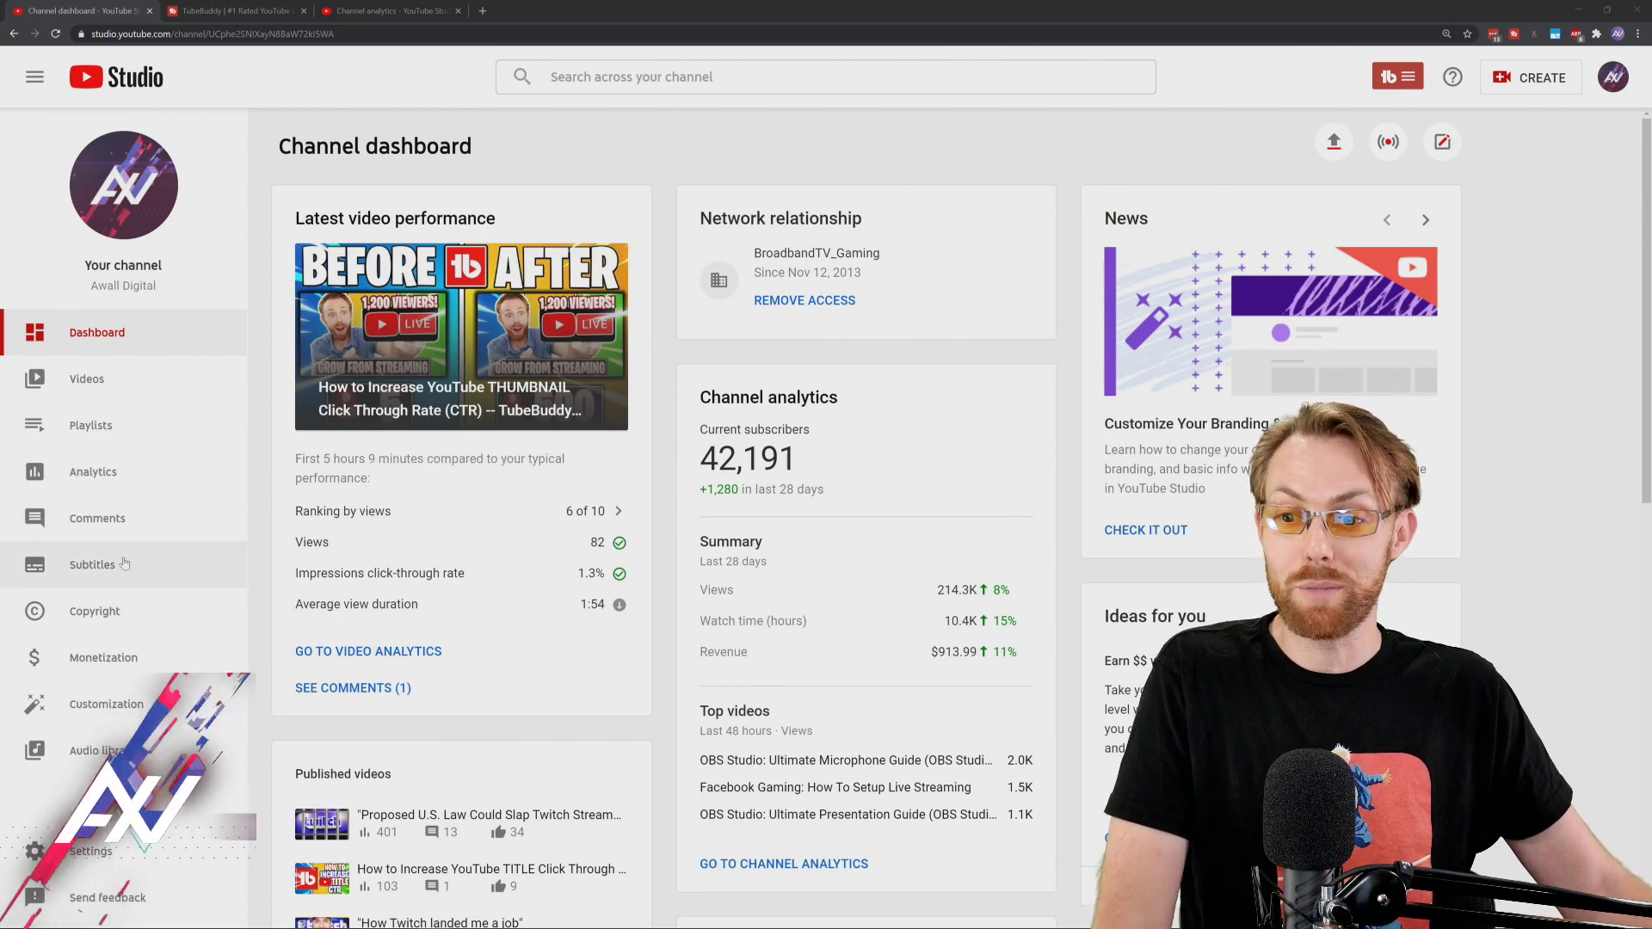
Open the channel's comments and heart the TYSM comment and the 250-likes comment
left_click(170, 526)
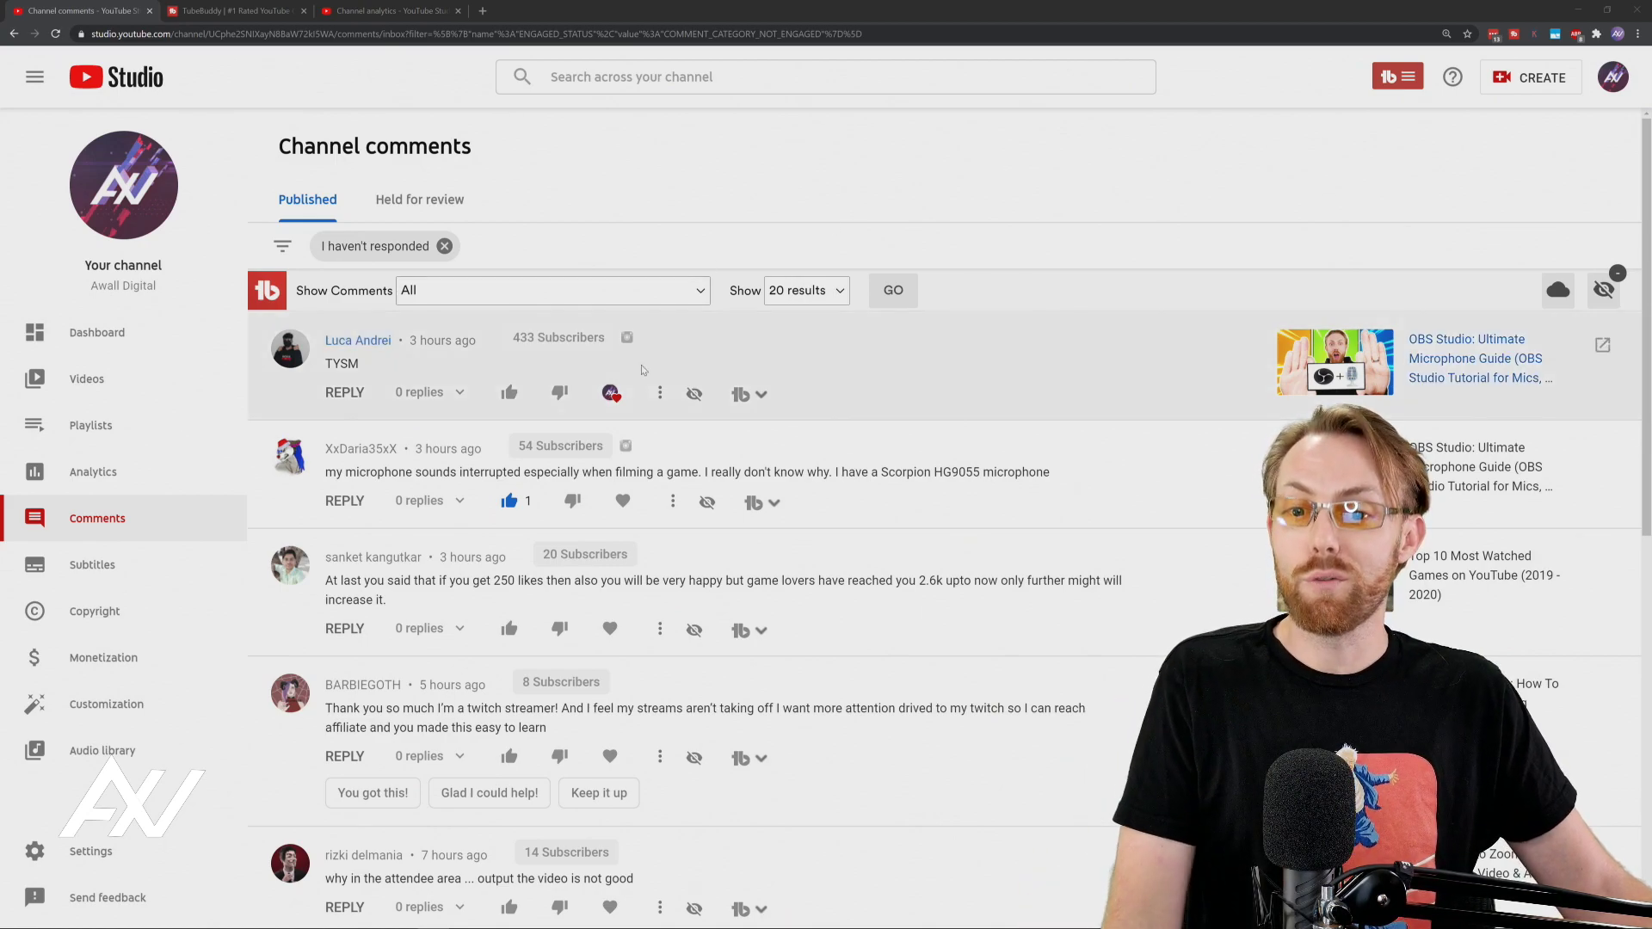
left_click(611, 394)
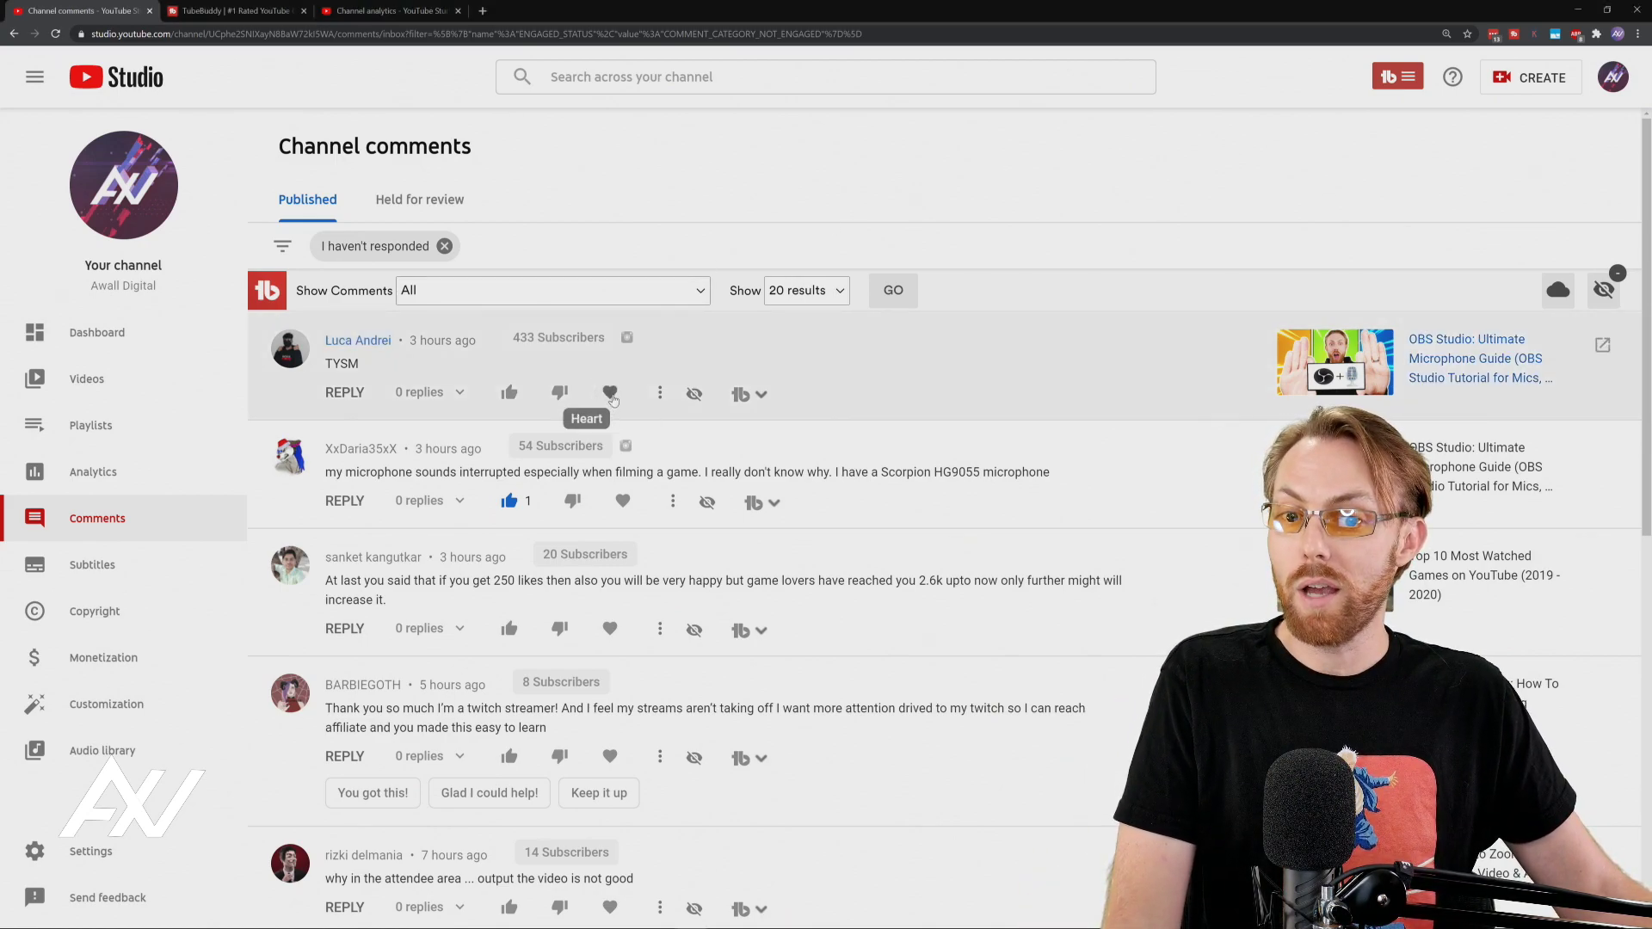
left_click(610, 393)
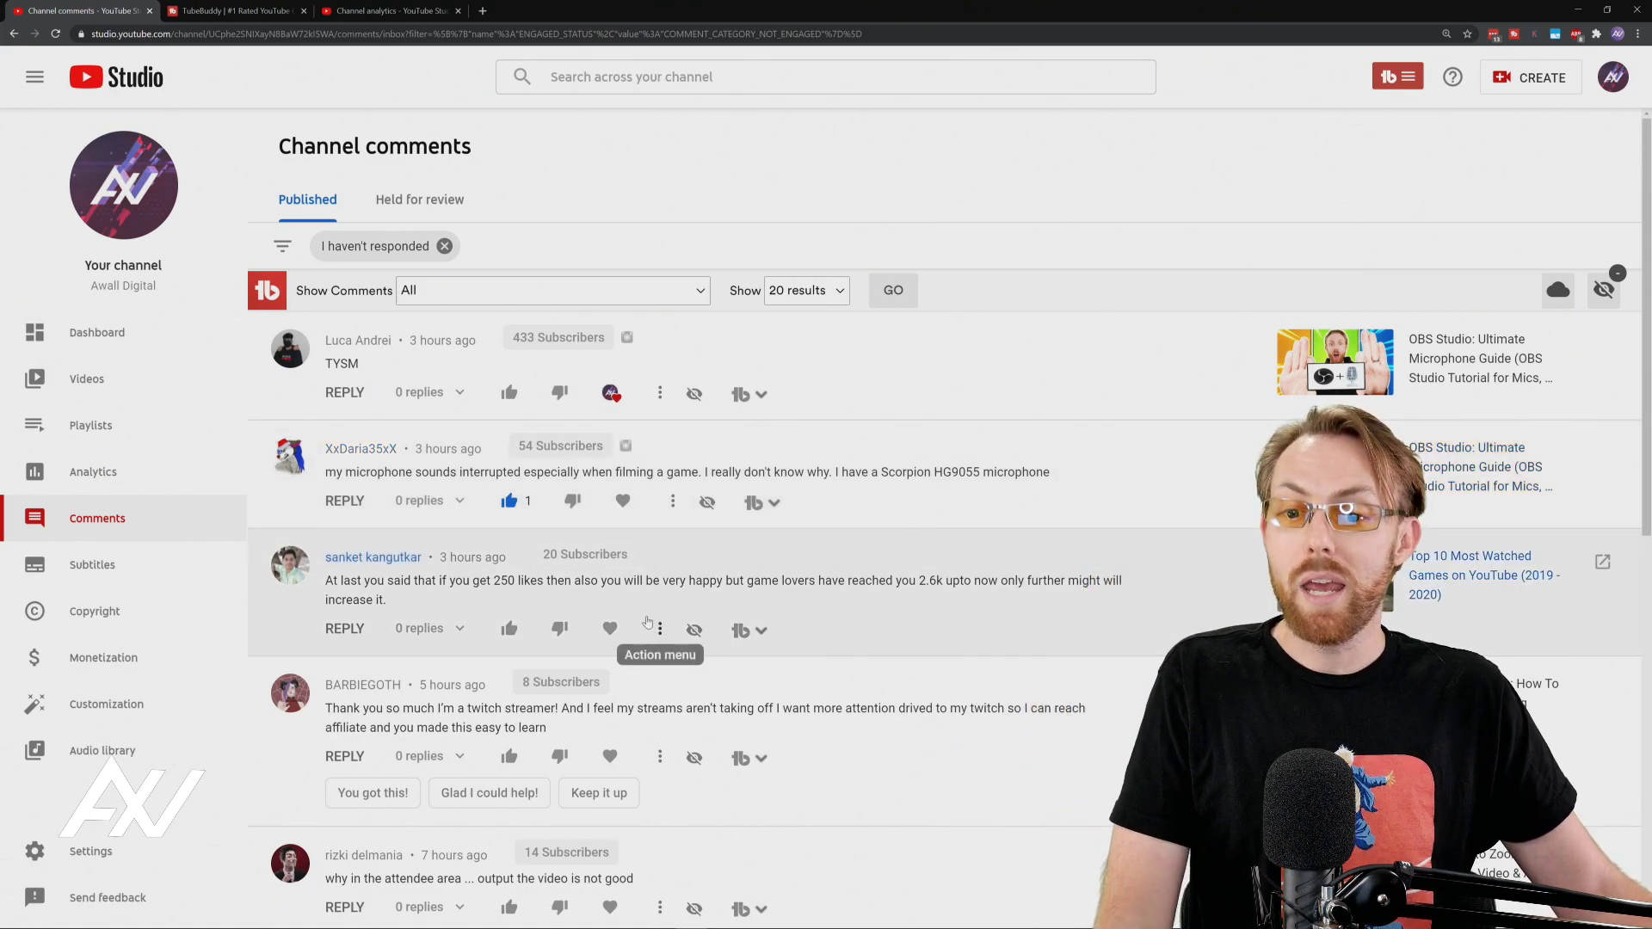
left_click(609, 629)
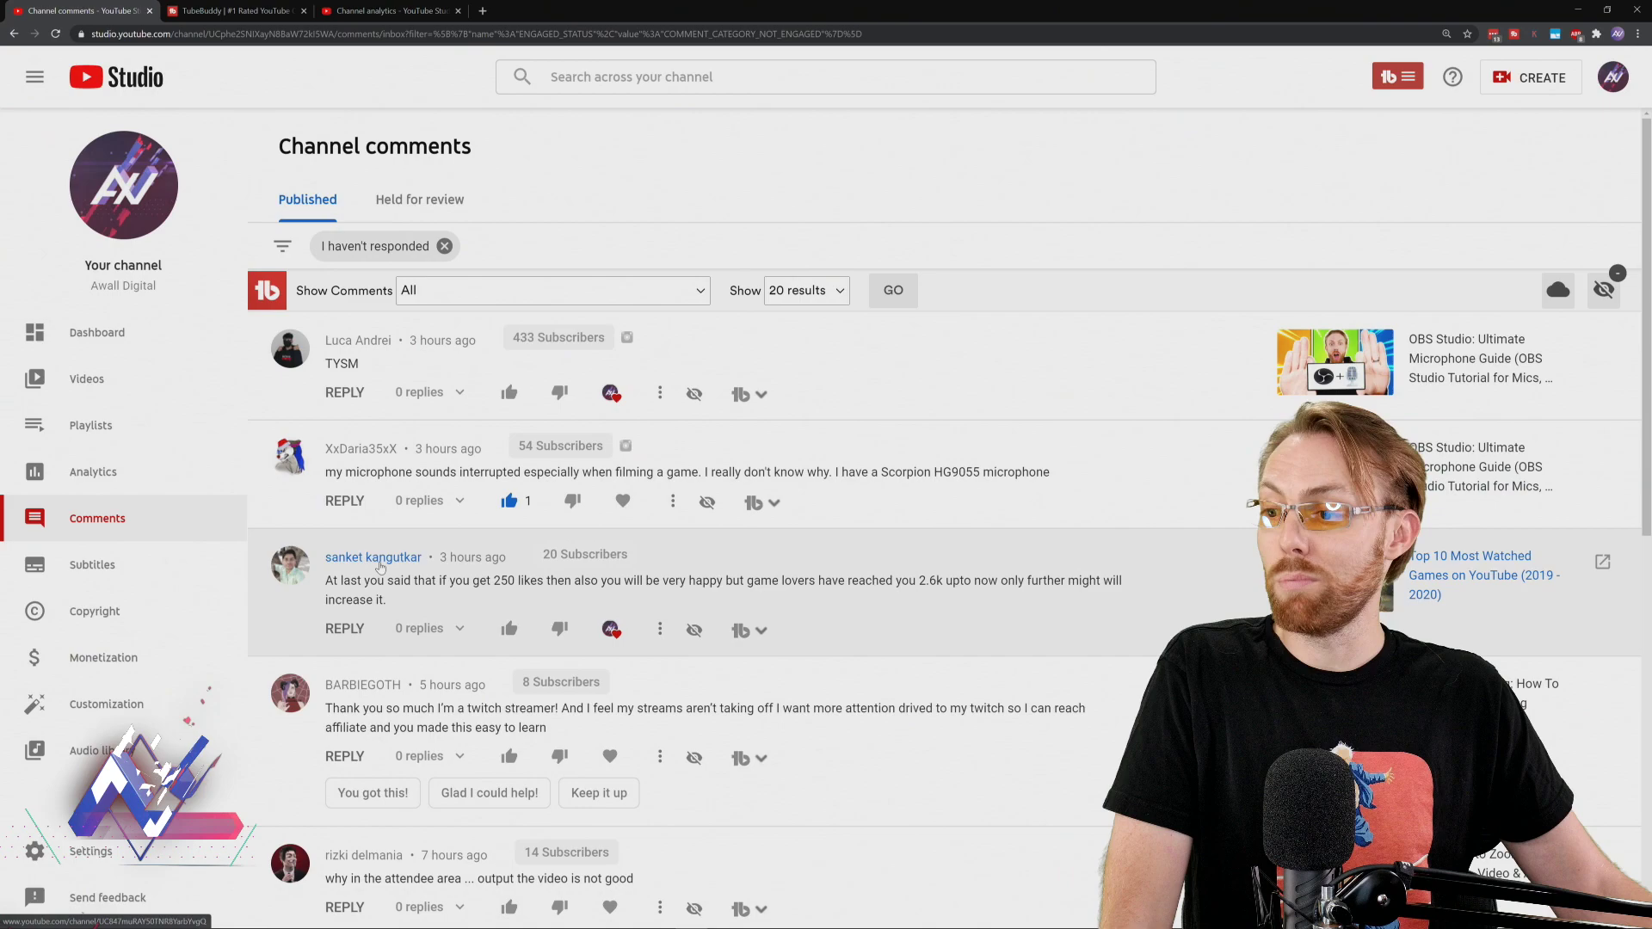
Draft a reply to the 250-likes comment, trying bold and emoji, then cancel it unsent
left_click(346, 628)
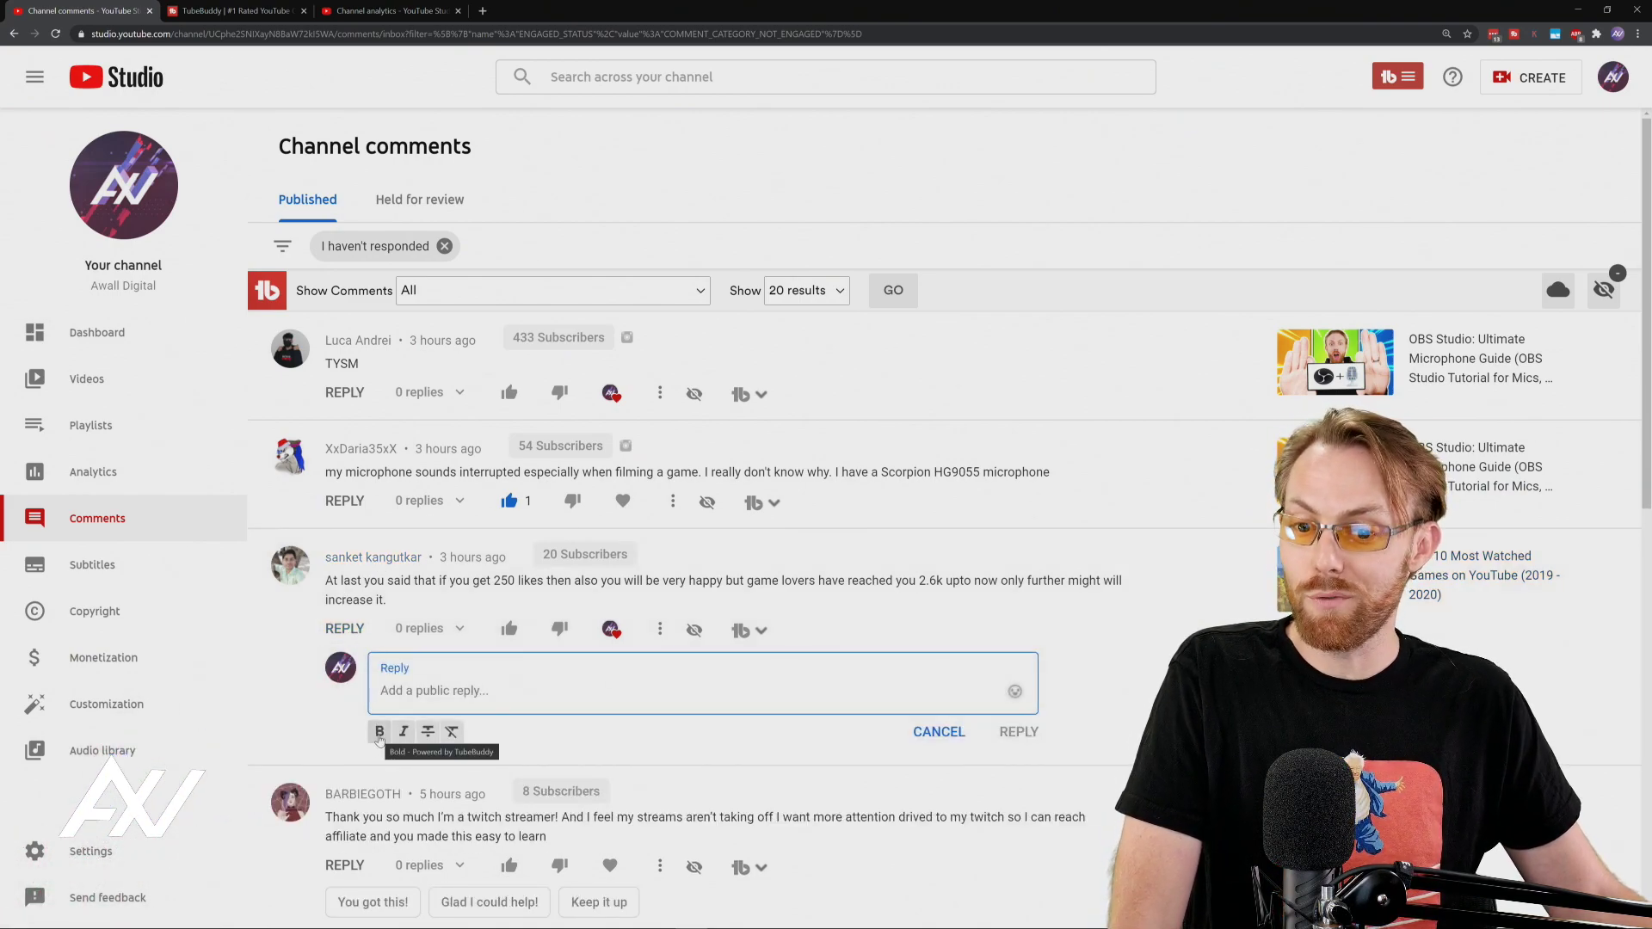
left_click(381, 740)
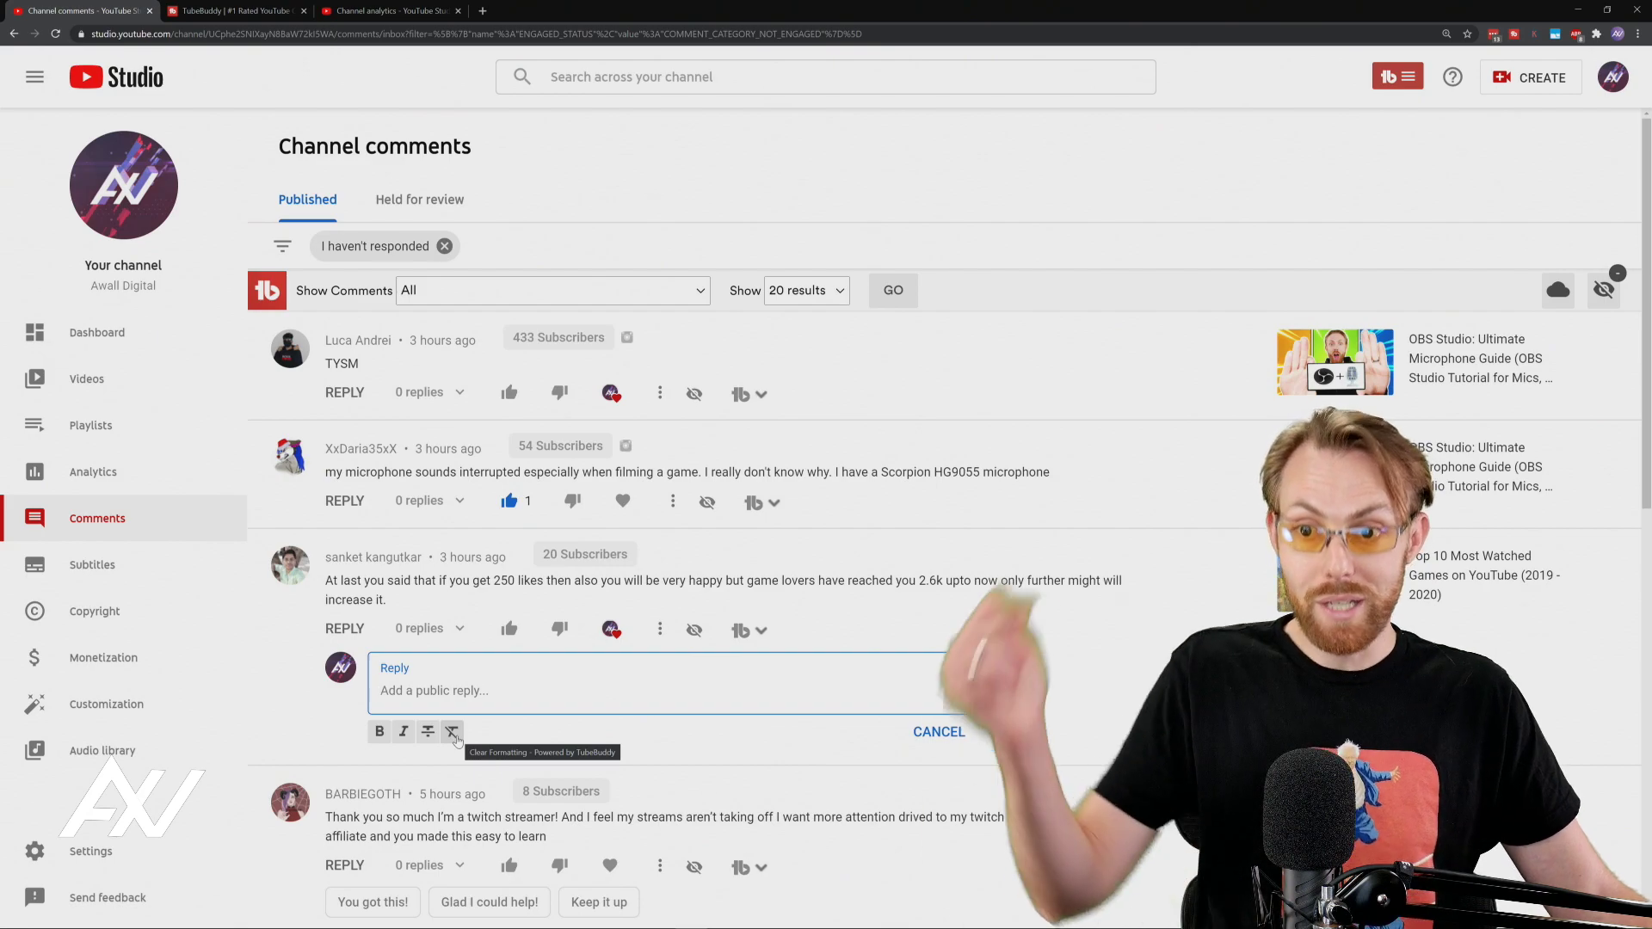
left_click(263, 15)
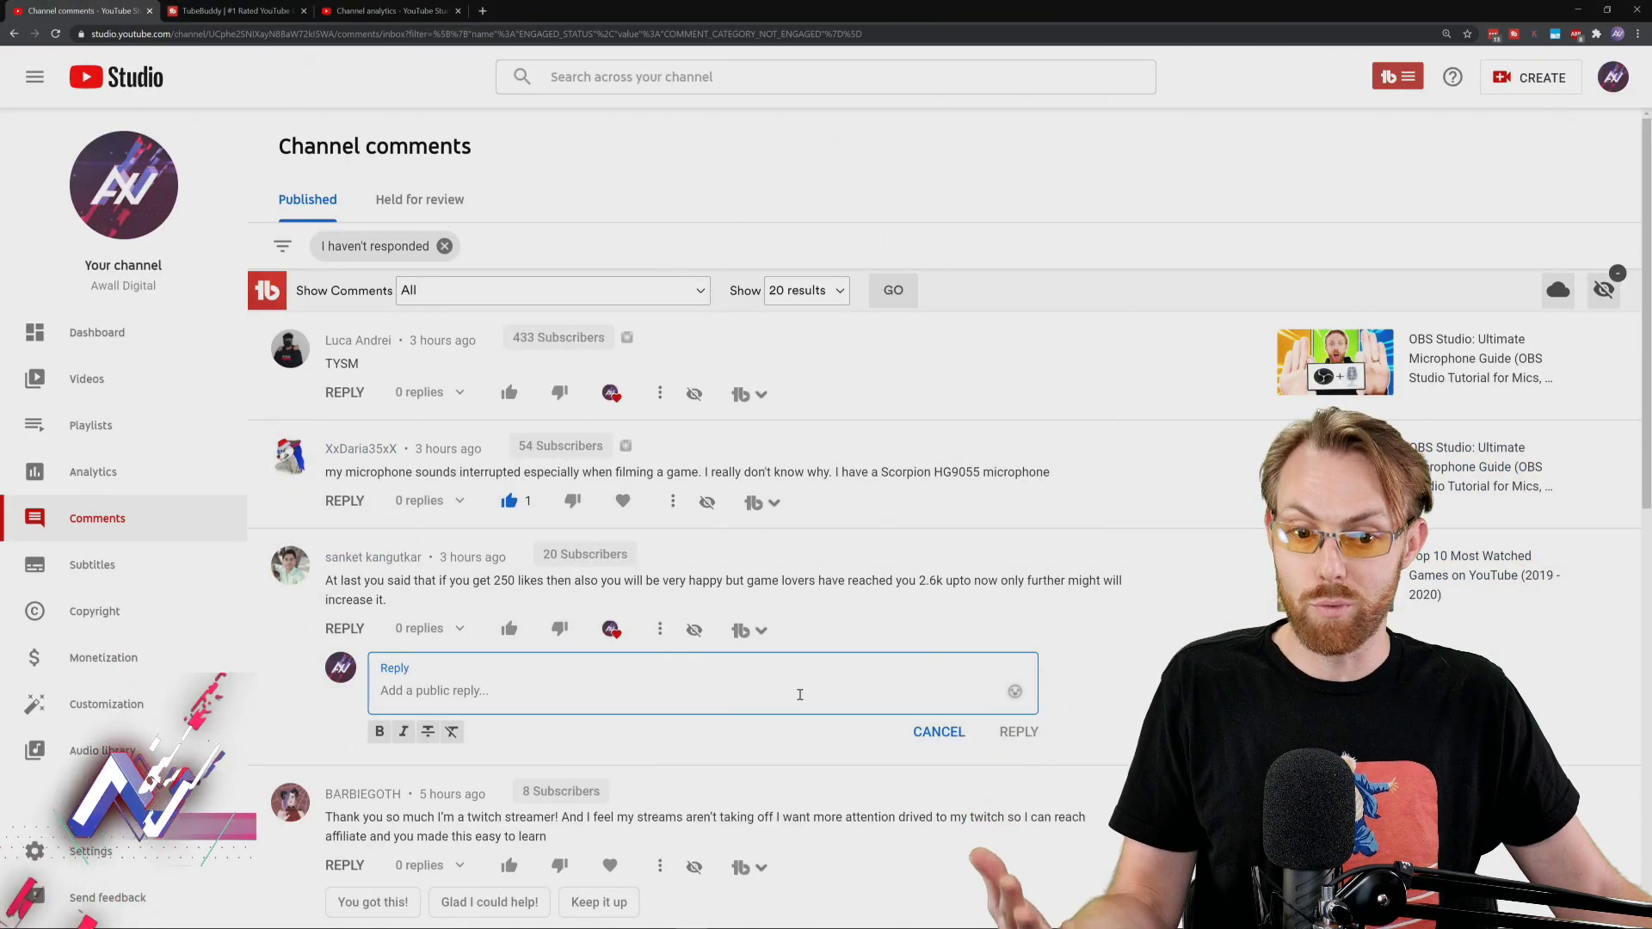
left_click(1016, 693)
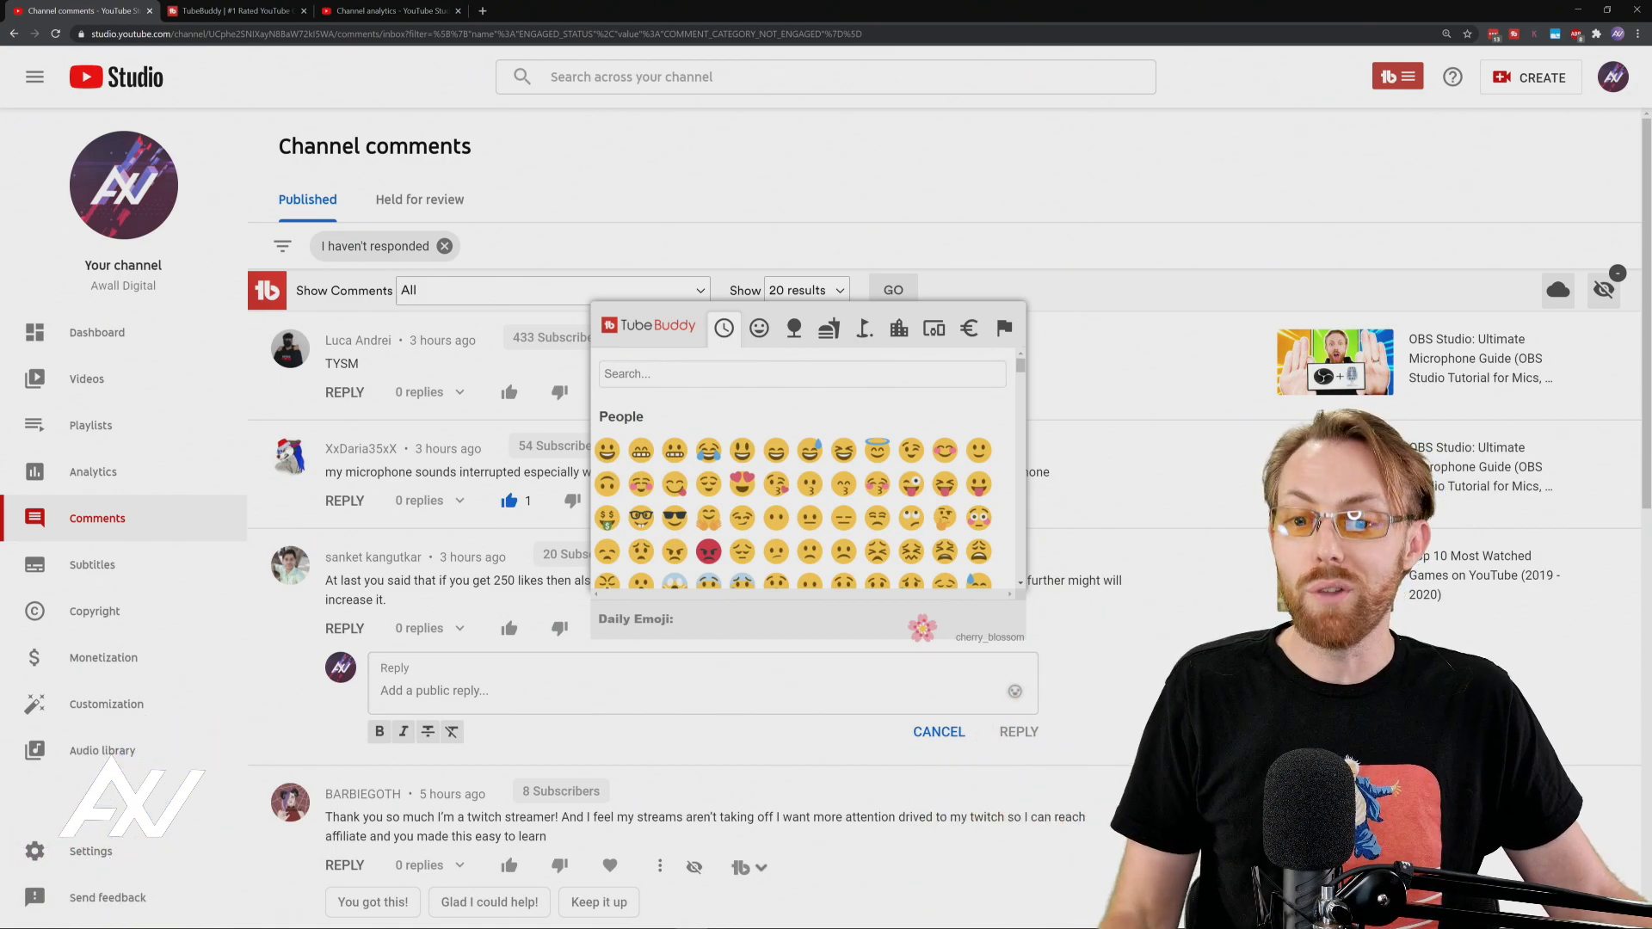
left_click(939, 697)
left_click(939, 732)
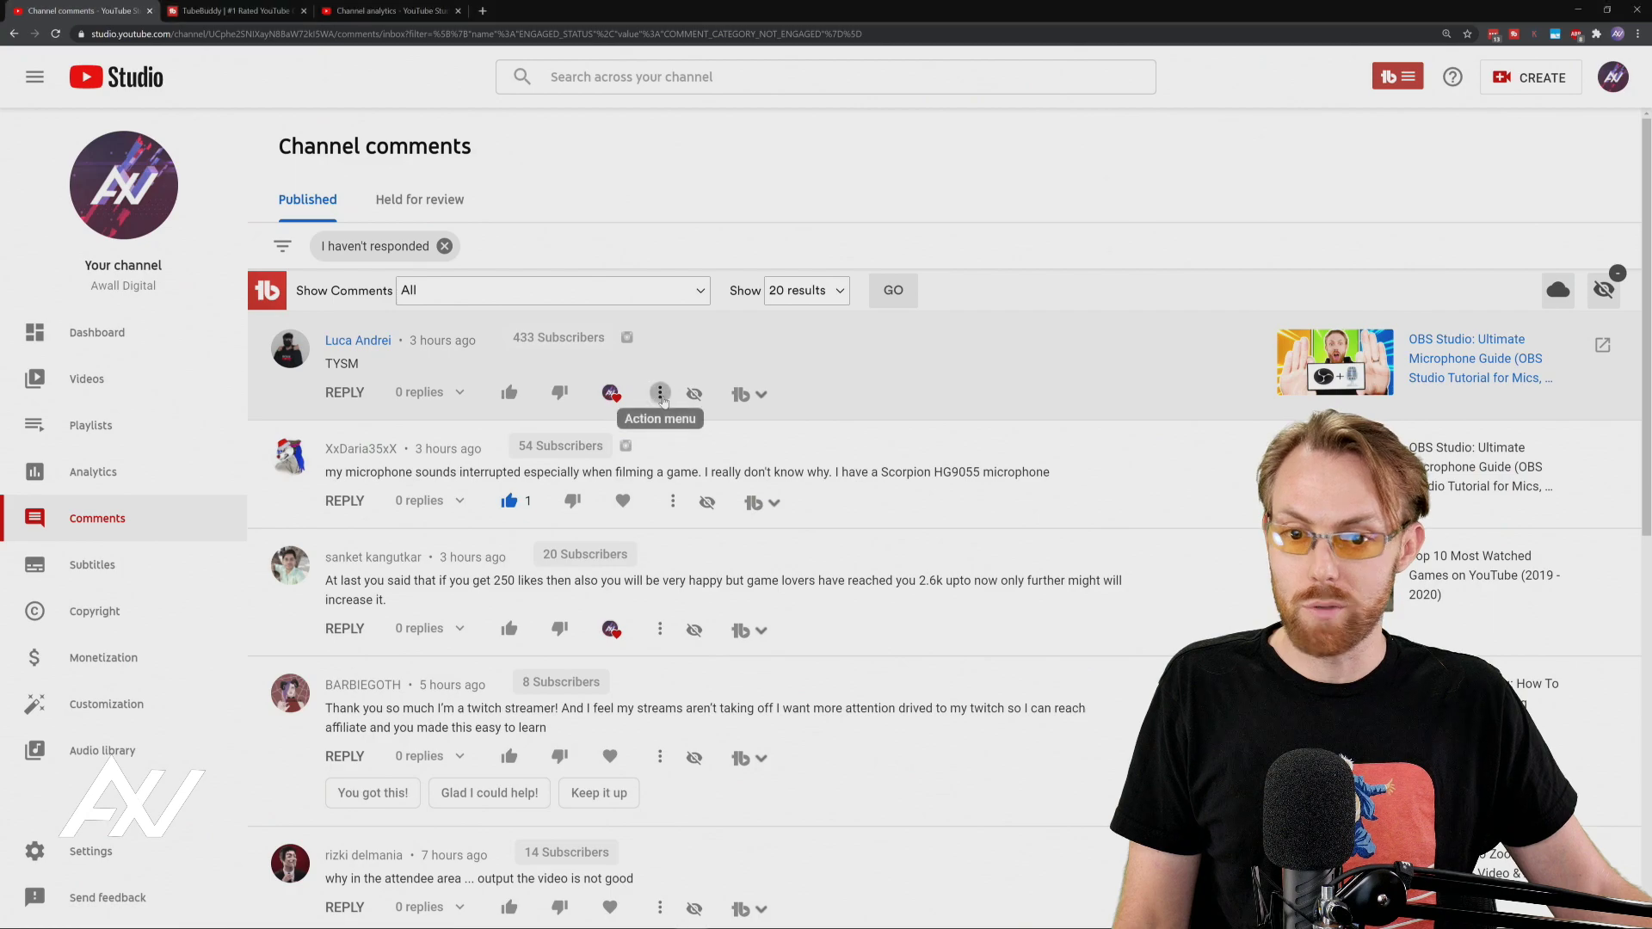
left_click(660, 394)
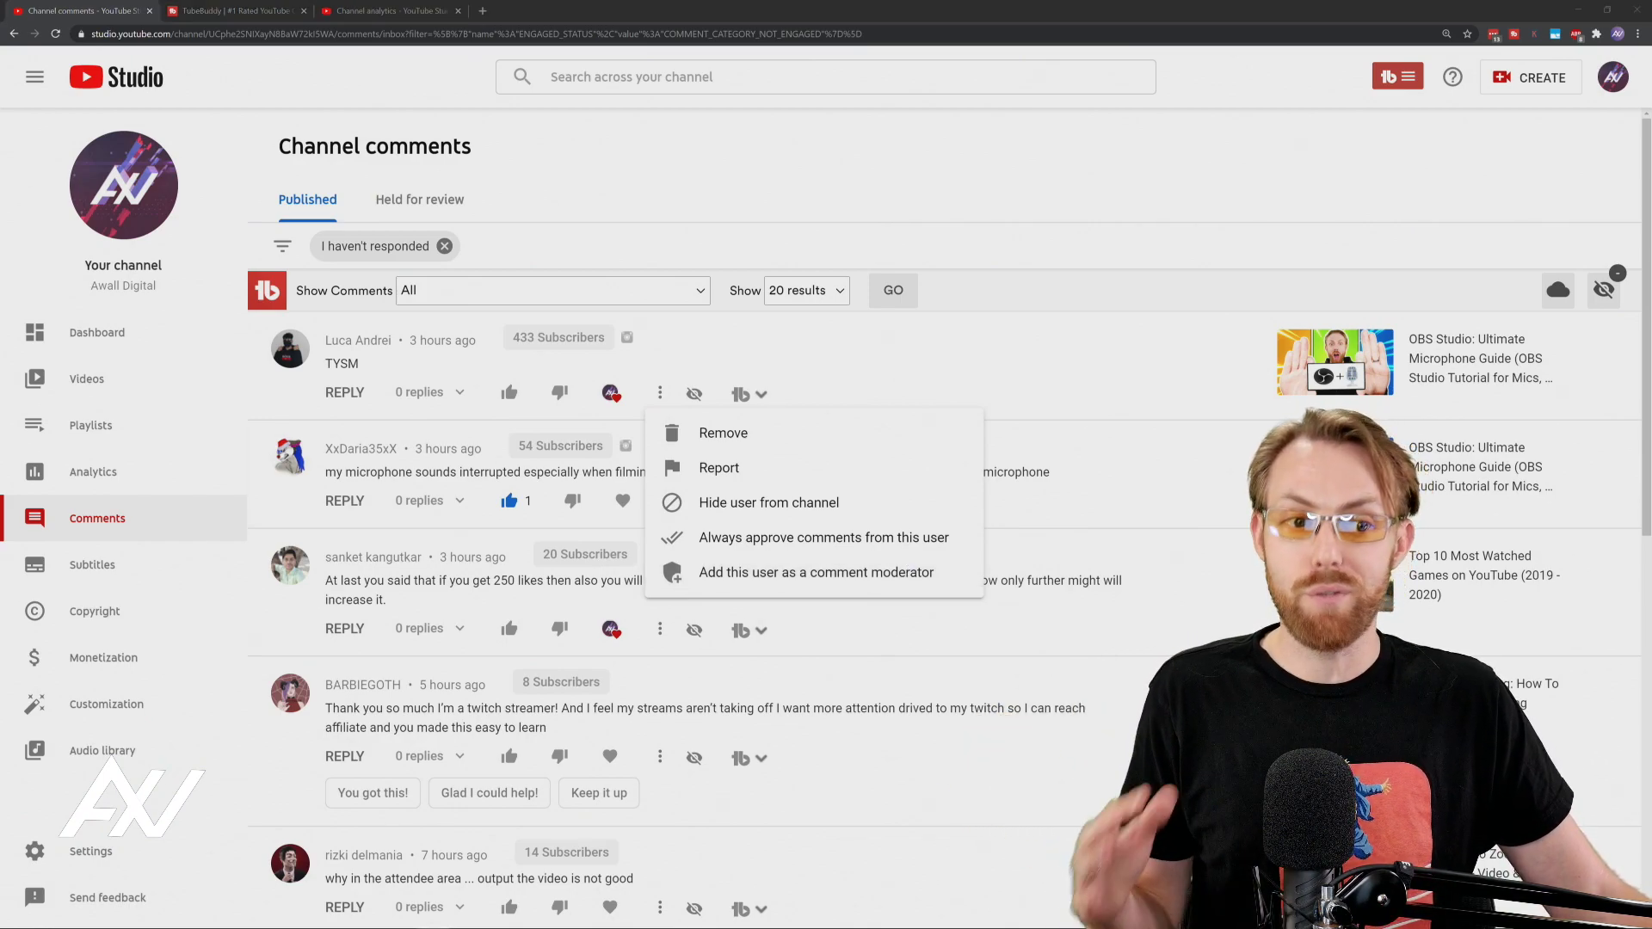
left_click(1008, 209)
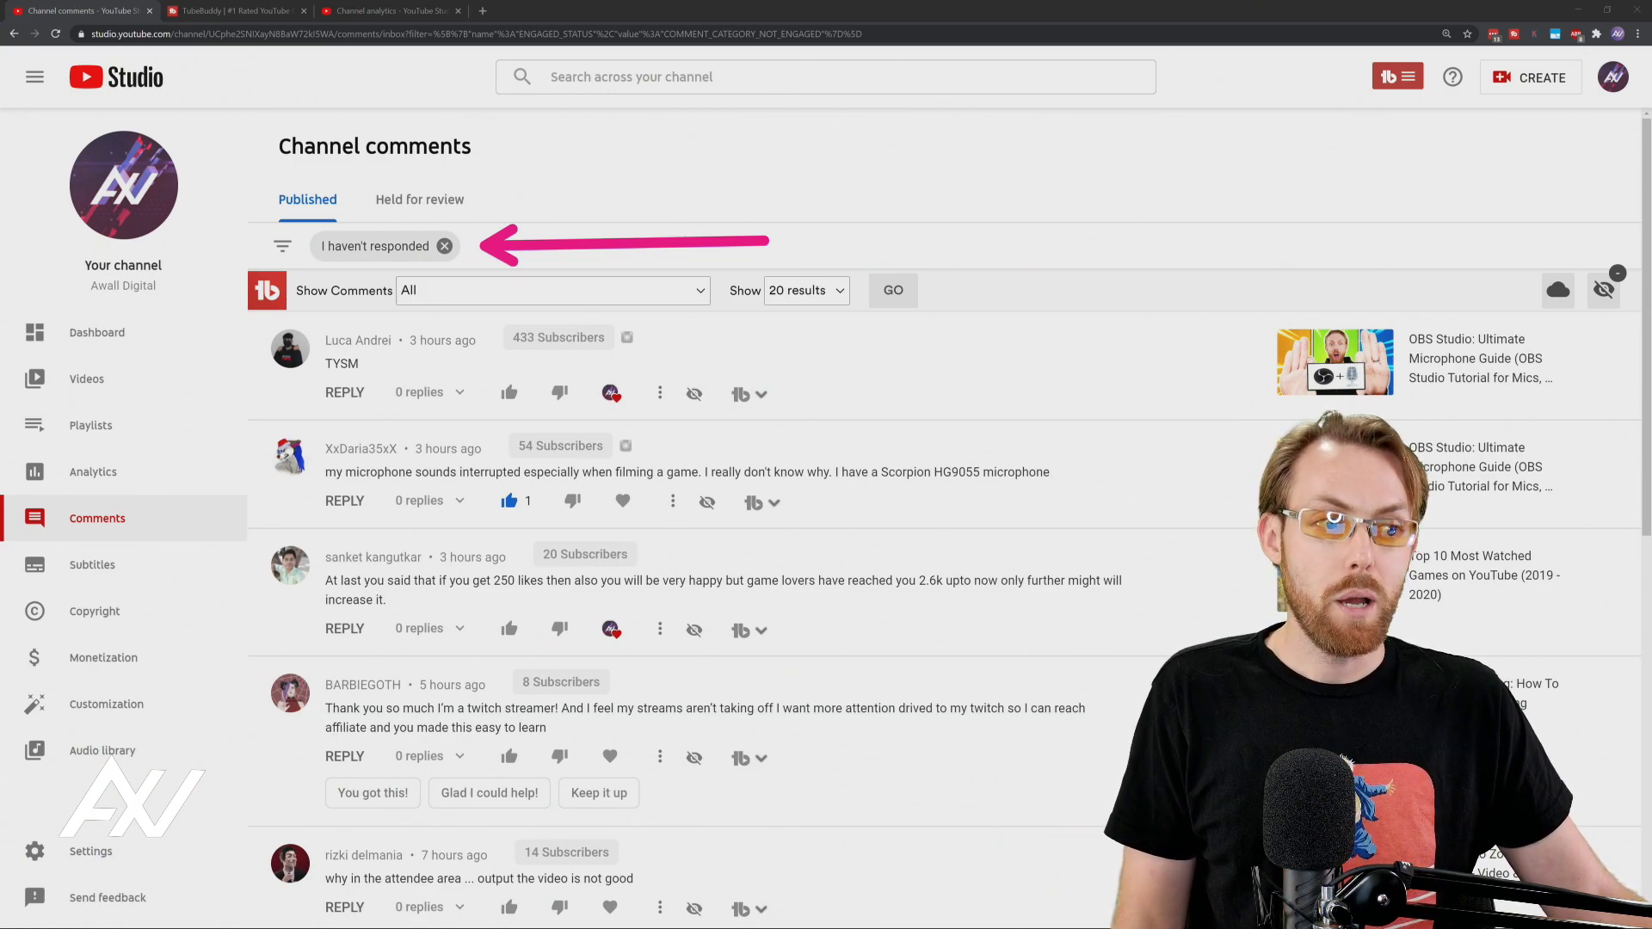
left_click(285, 250)
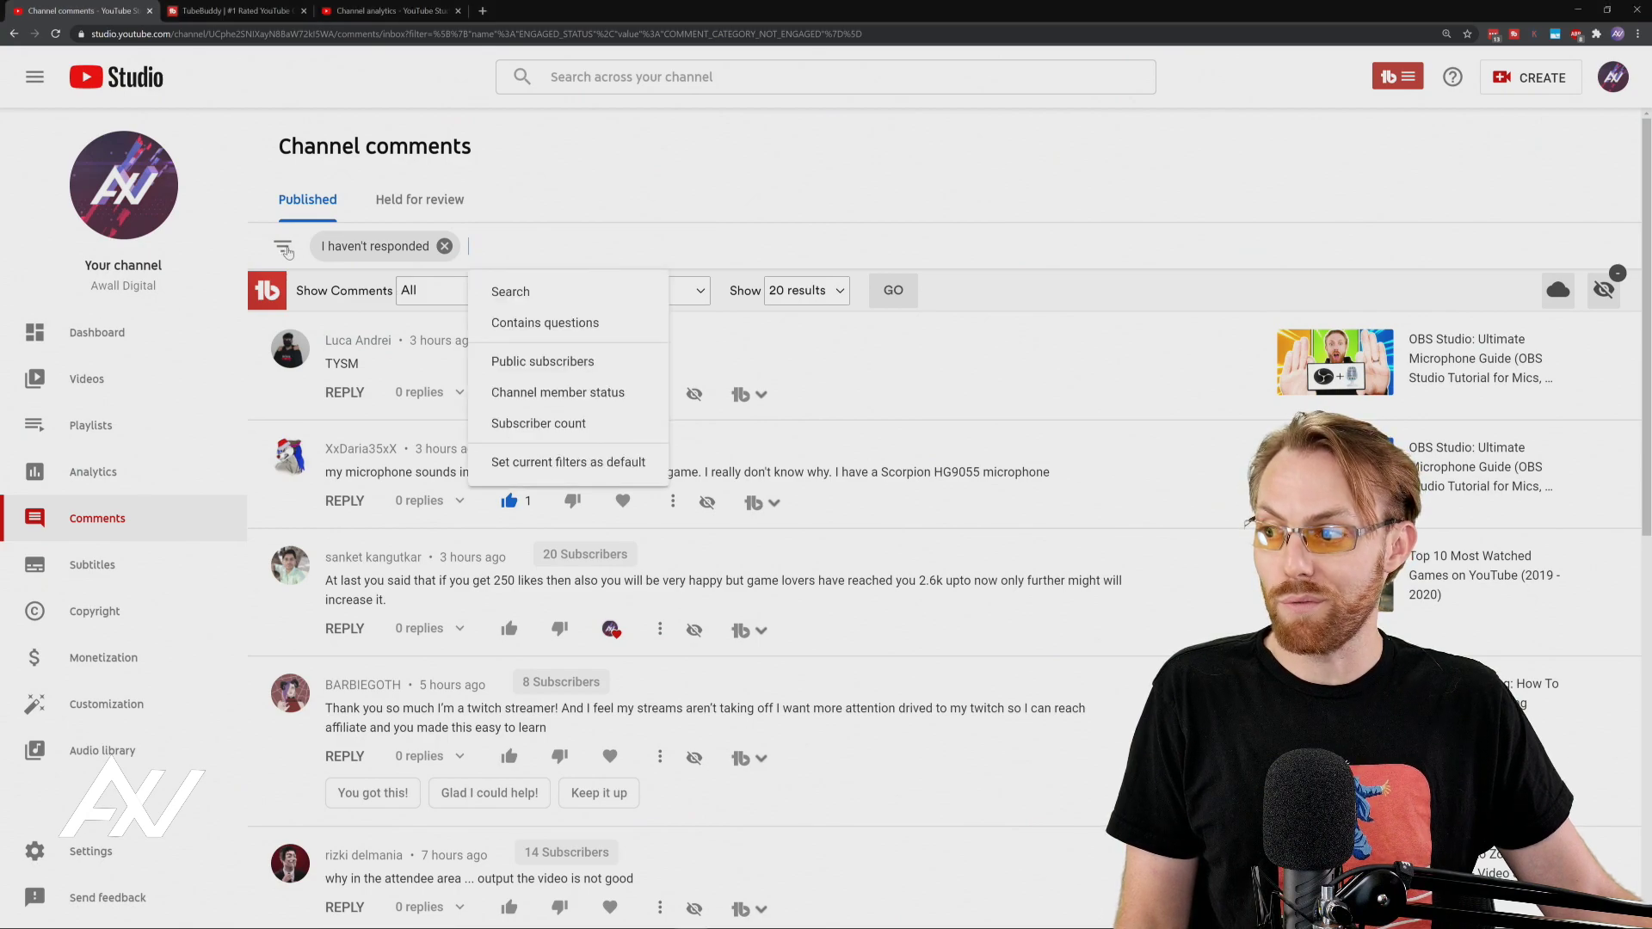
left_click(630, 331)
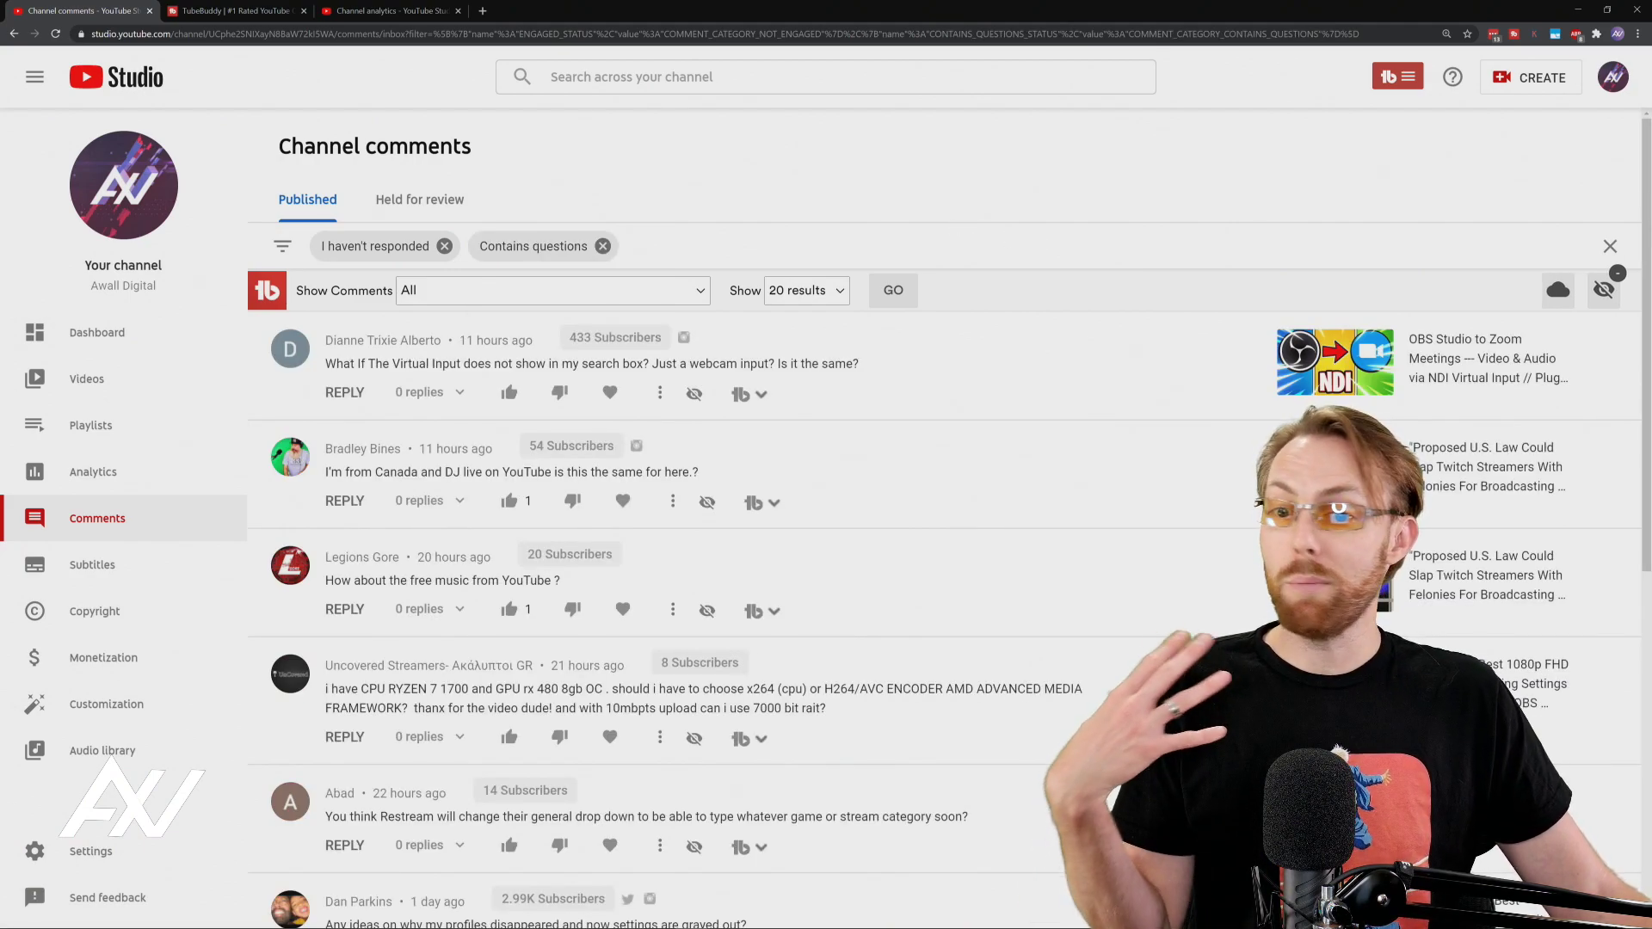
left_click_drag(1110, 374, 899, 372)
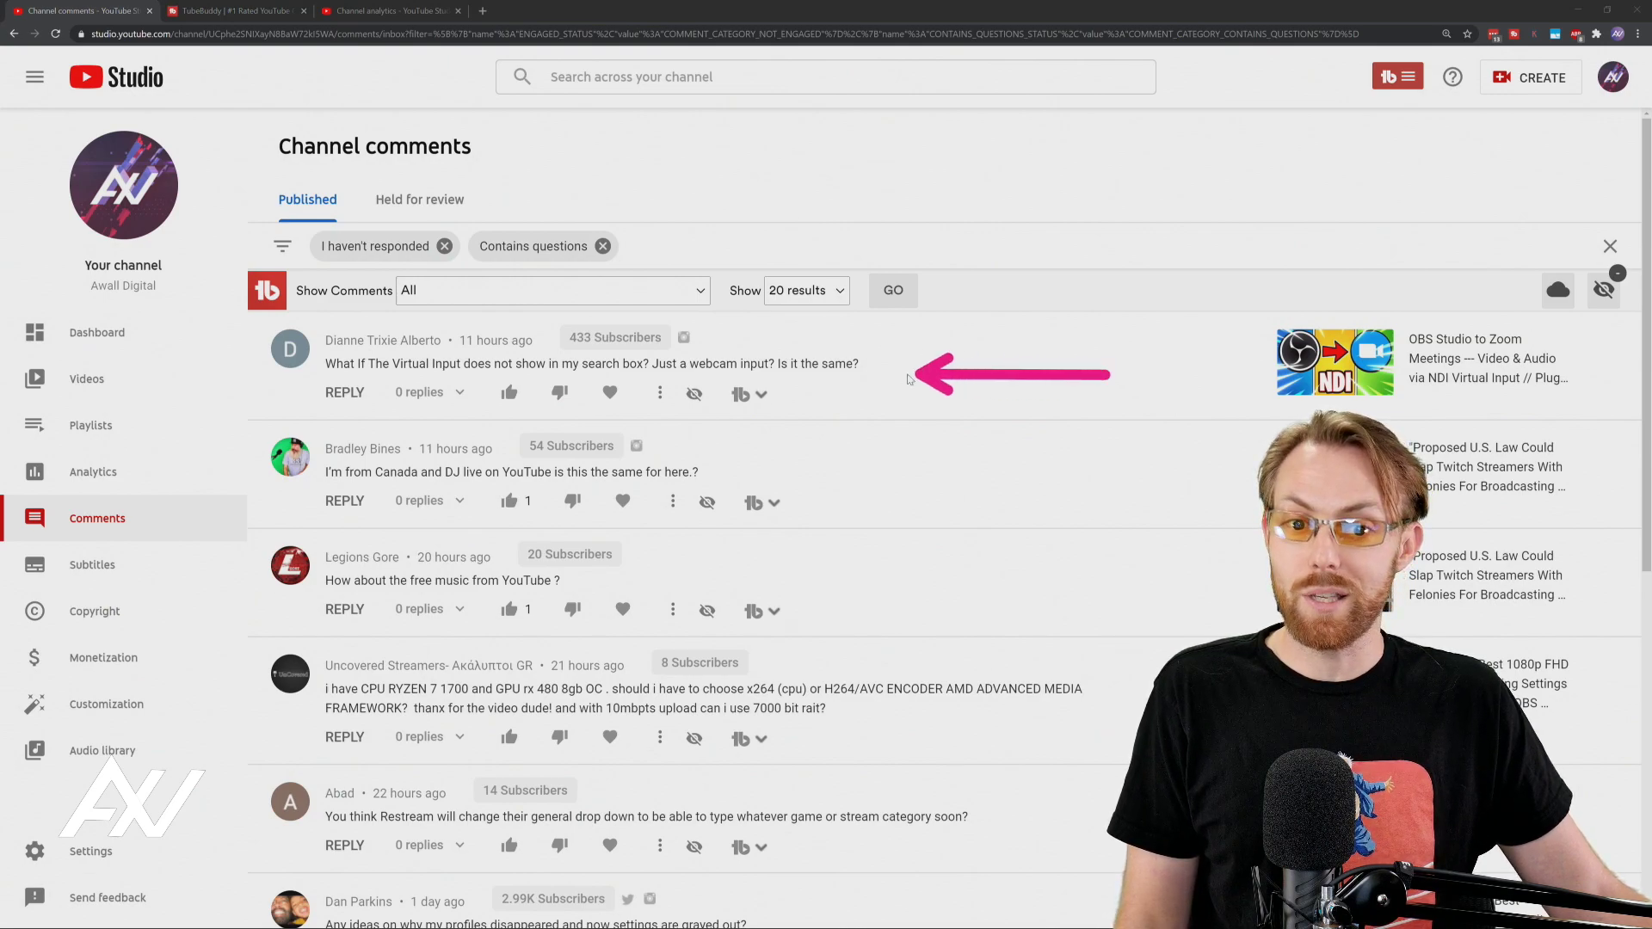
left_click_drag(936, 467, 716, 471)
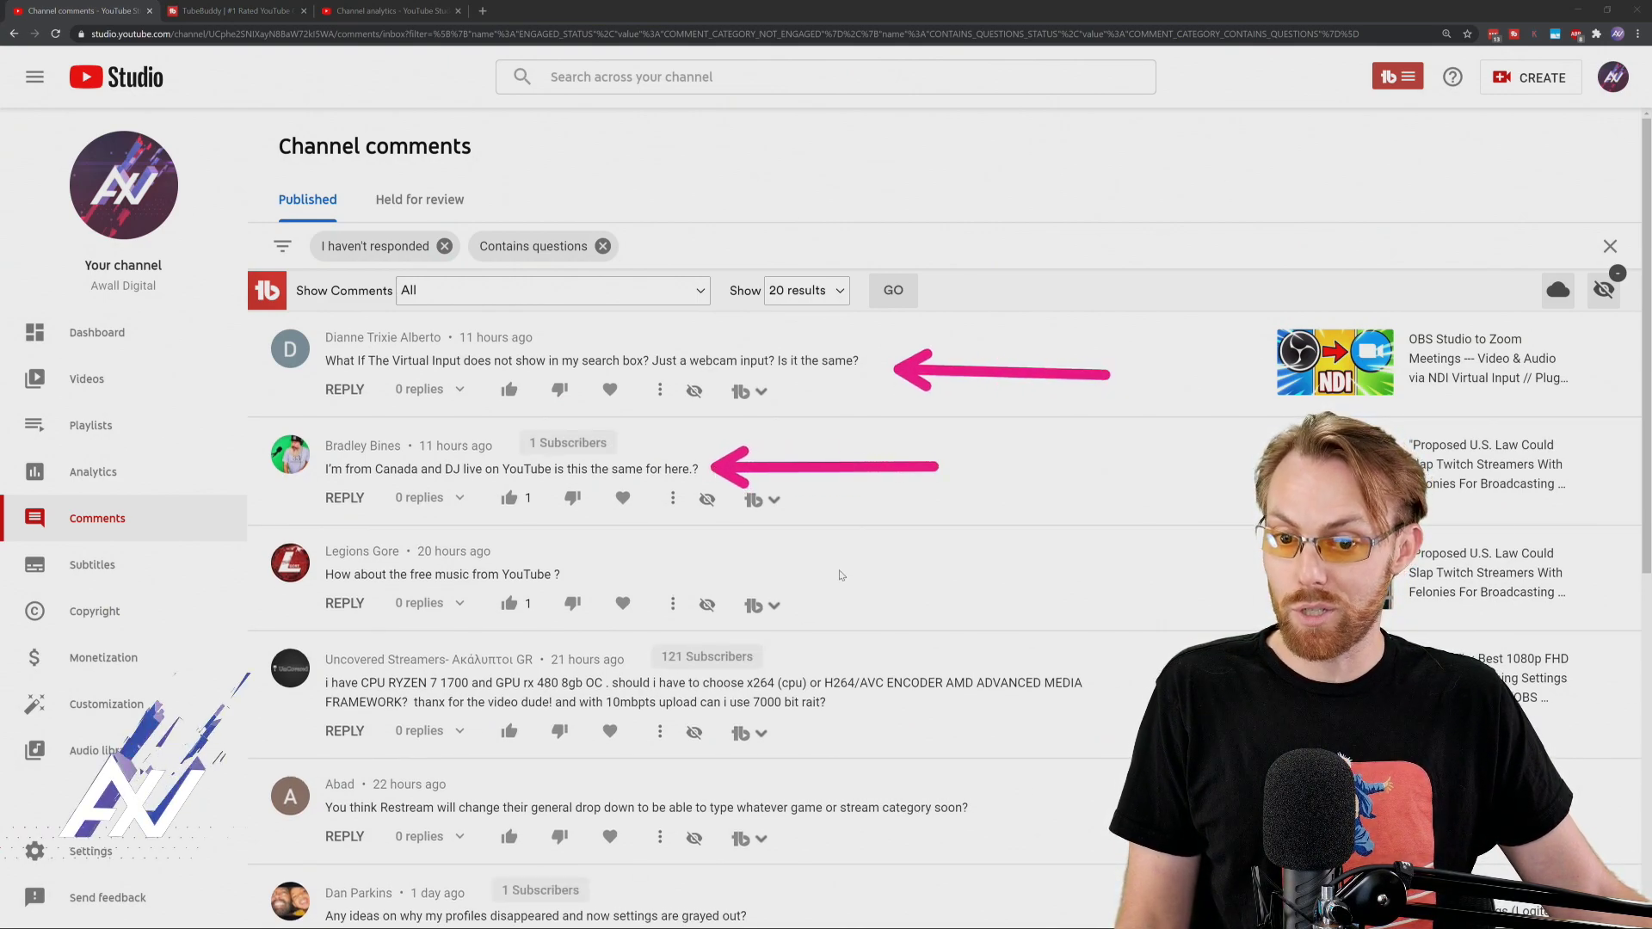
left_click_drag(893, 569, 602, 570)
left_click_drag(1077, 735, 857, 718)
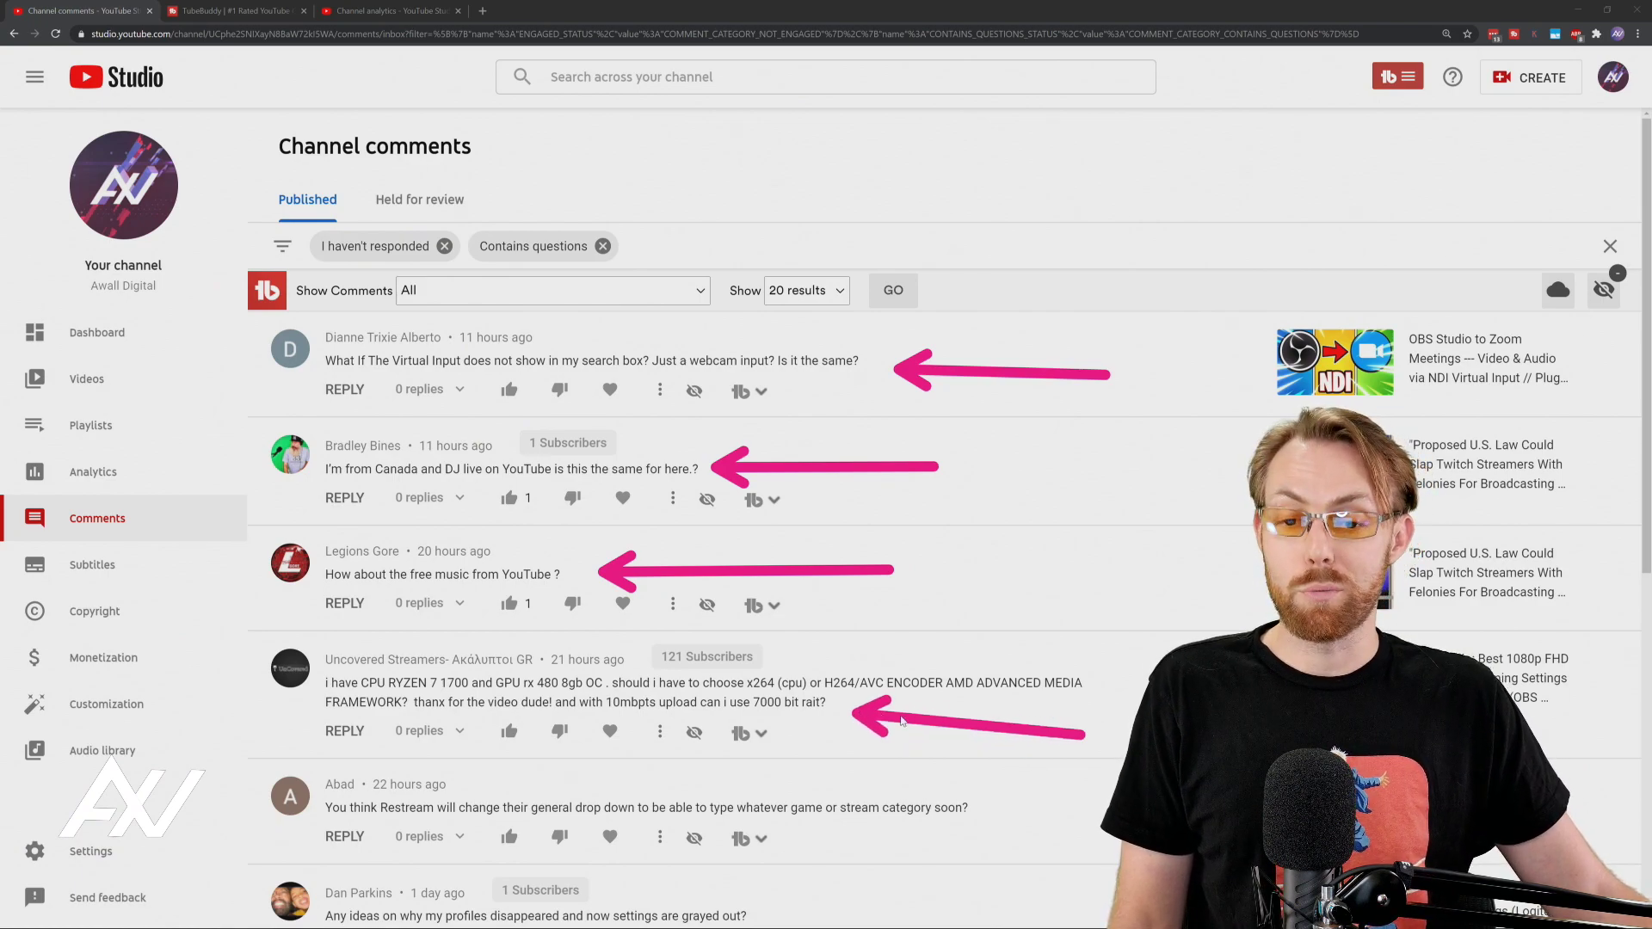
left_click_drag(1014, 821, 990, 813)
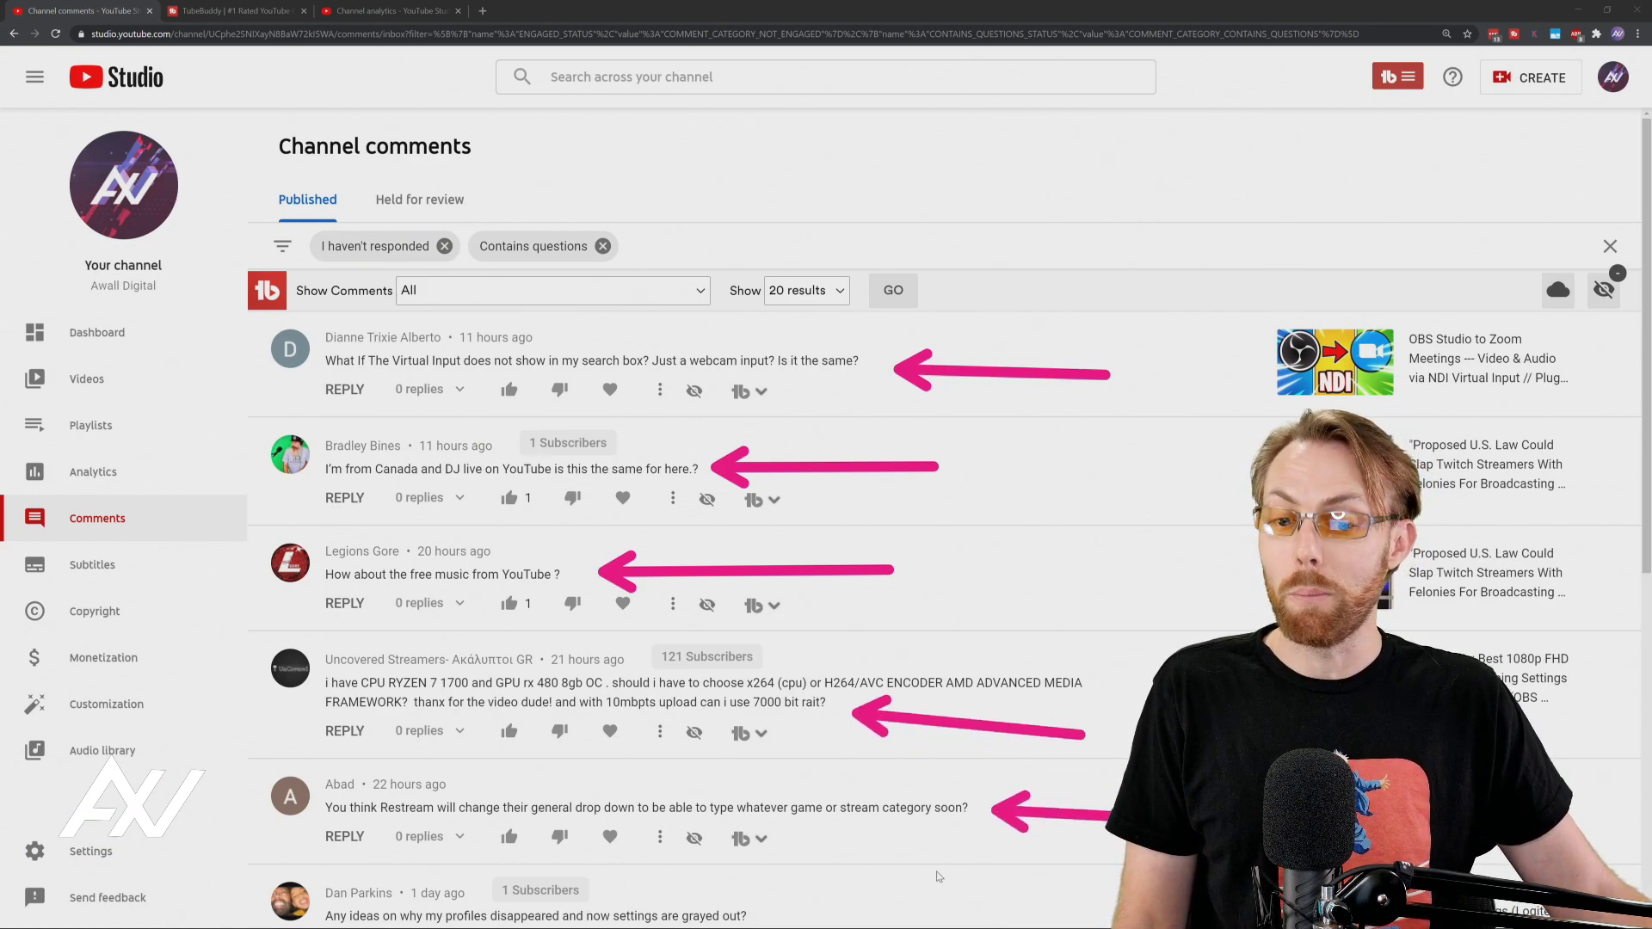
left_click_drag(938, 876, 763, 914)
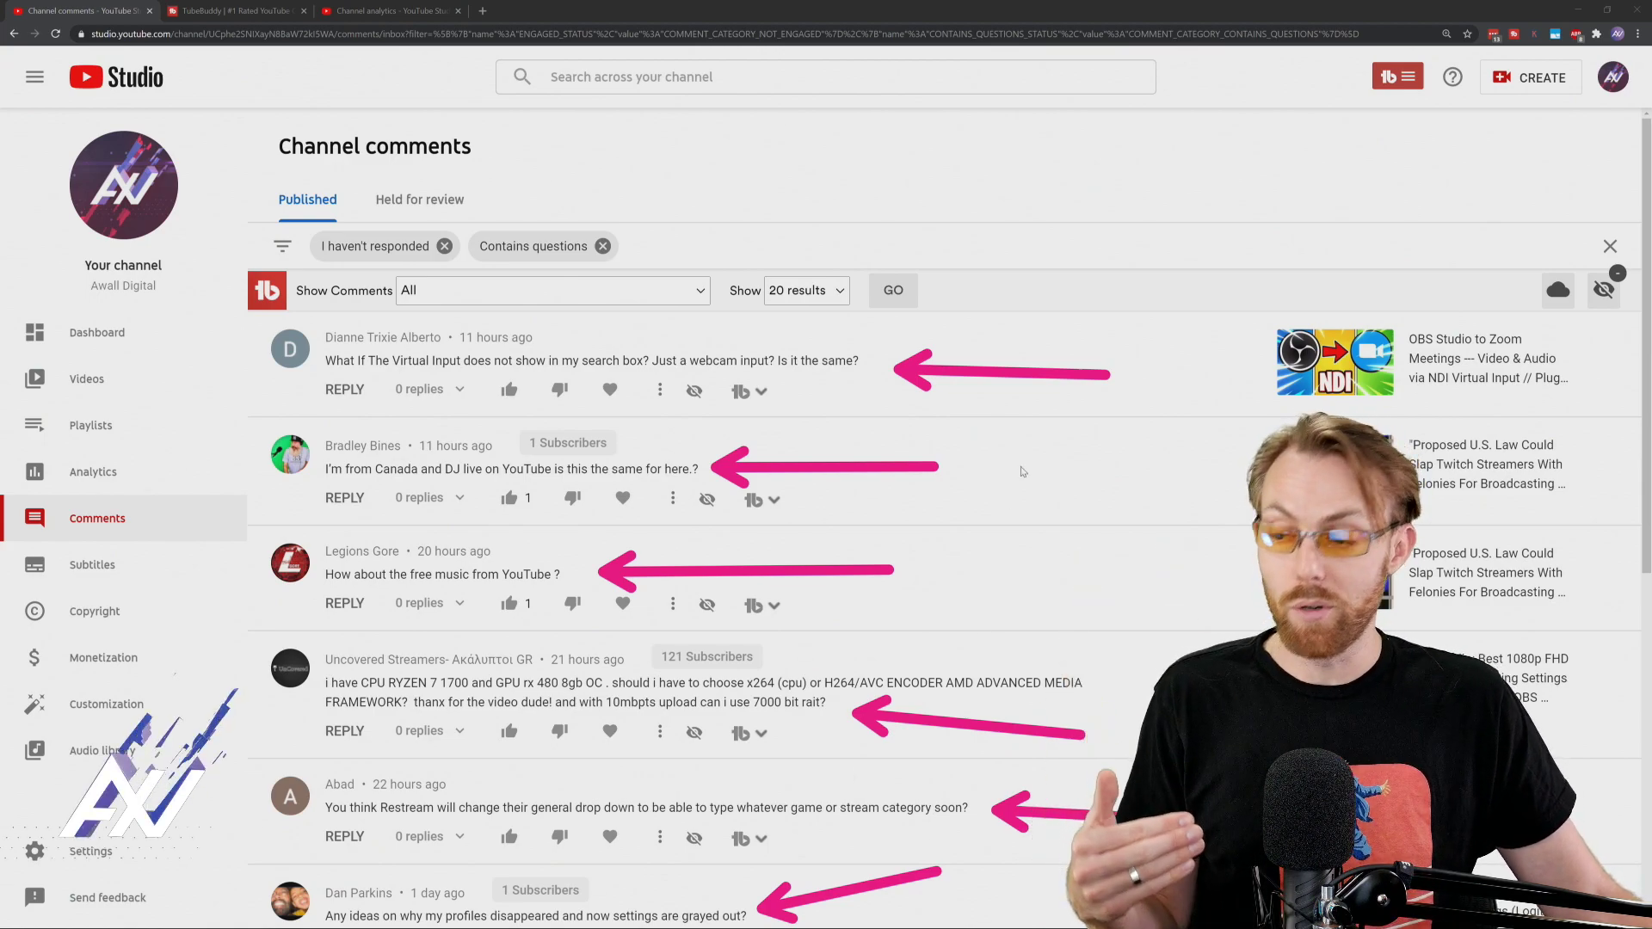
key("Escape")
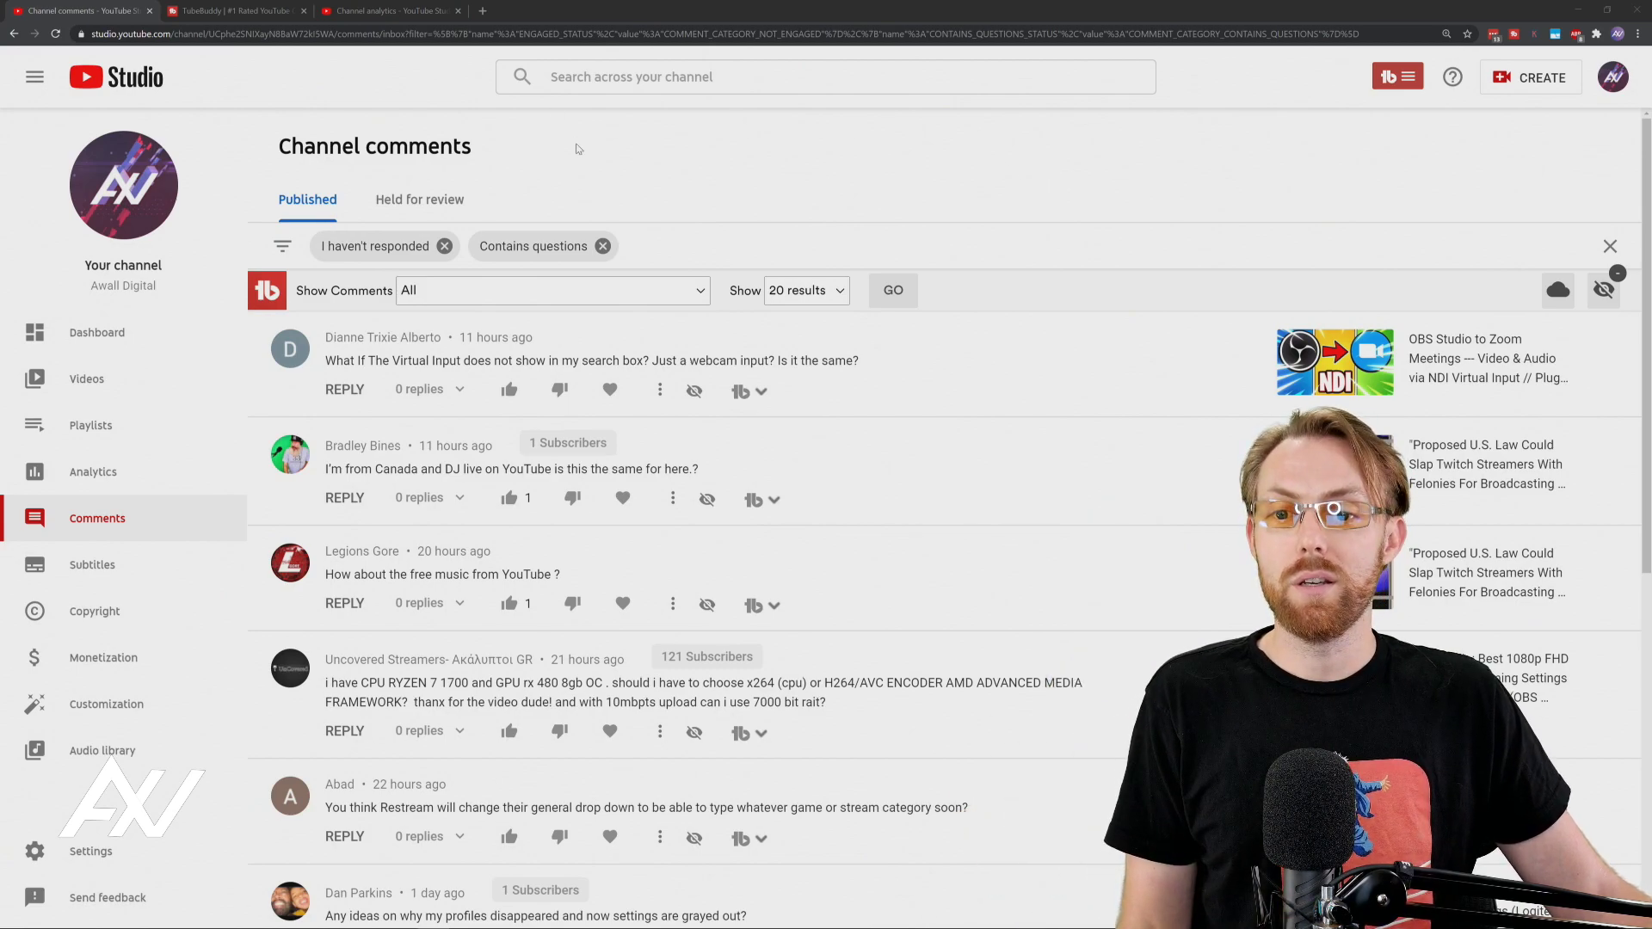
left_click(602, 247)
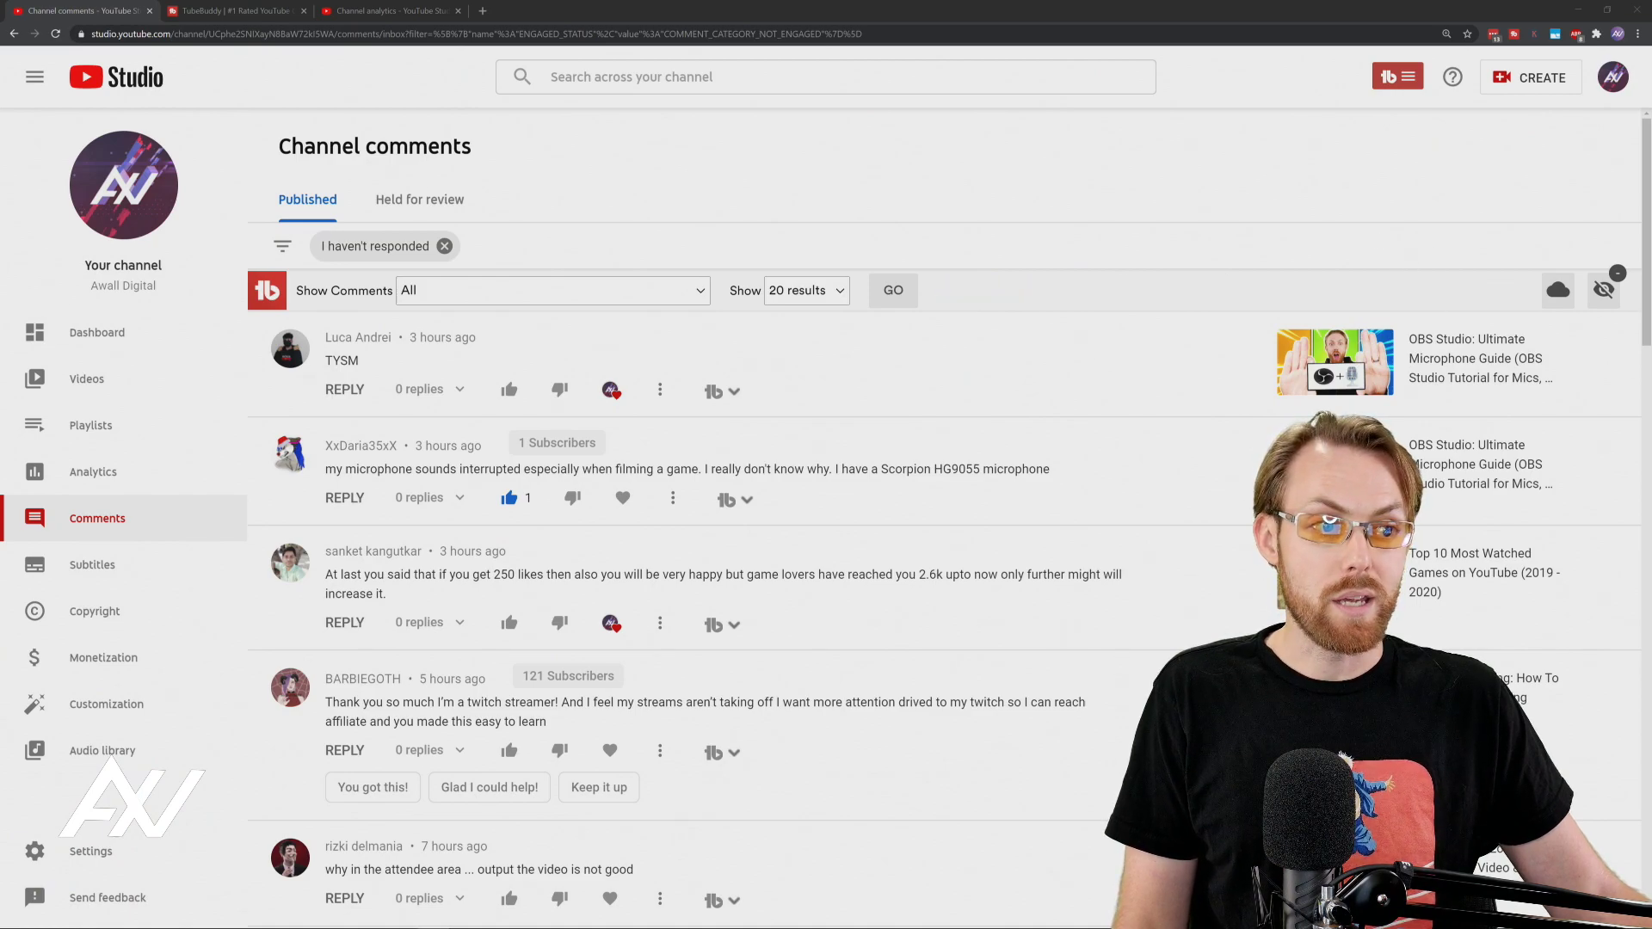
Search unanswered comments containing a question at 10 results per search, then open the filter list
left_click(704, 292)
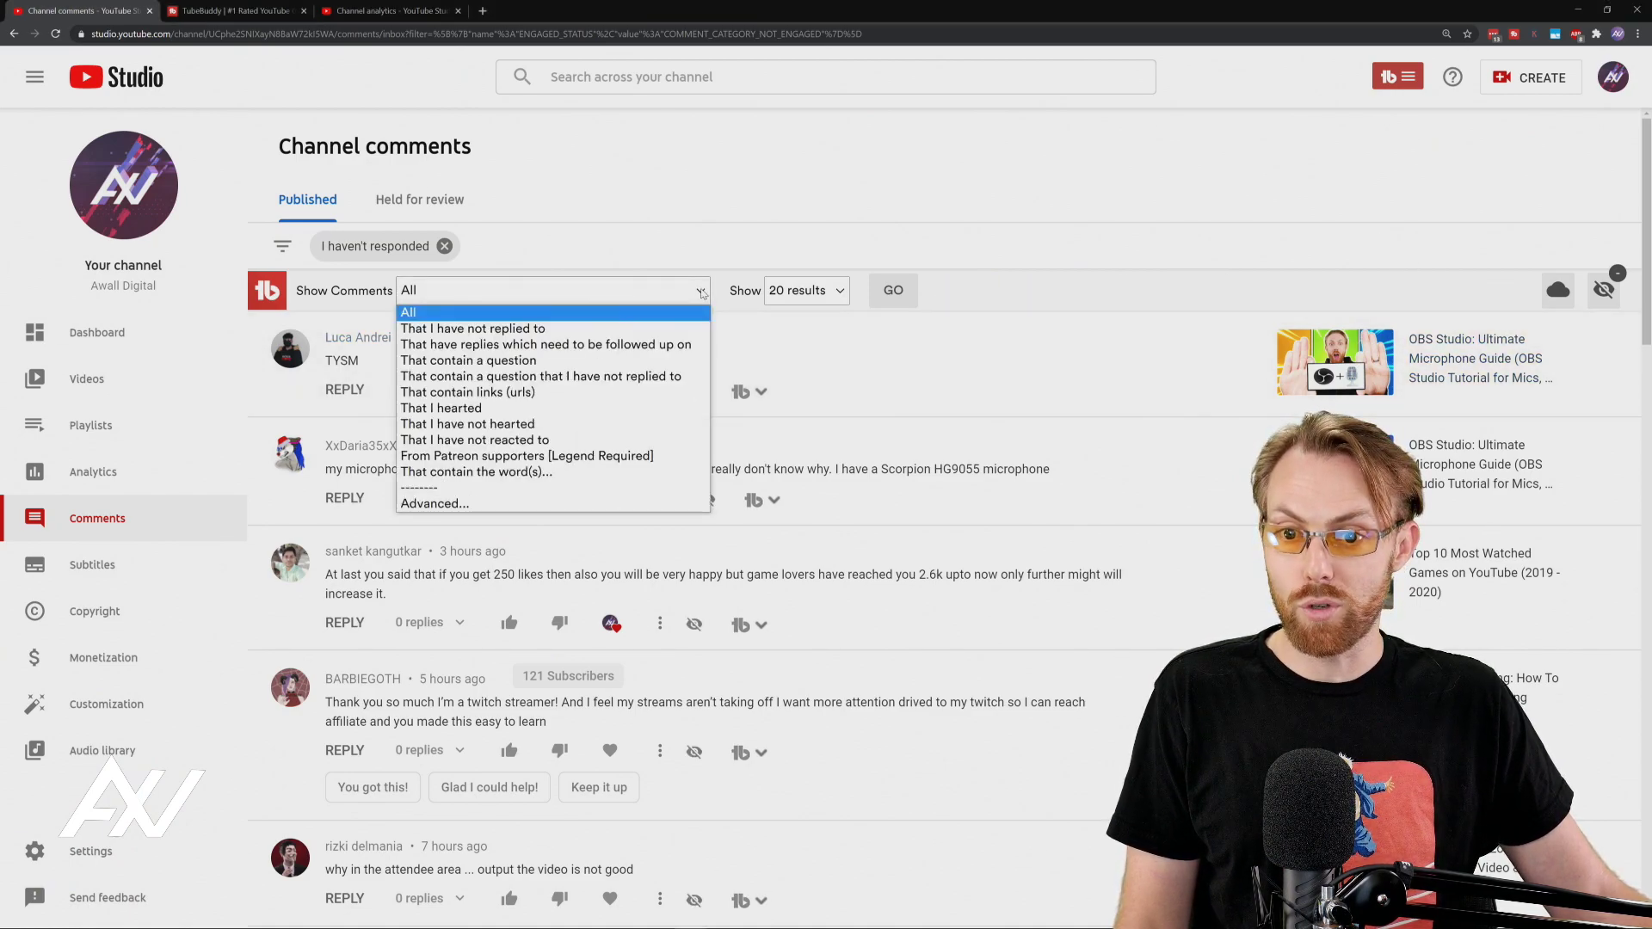
left_click(635, 378)
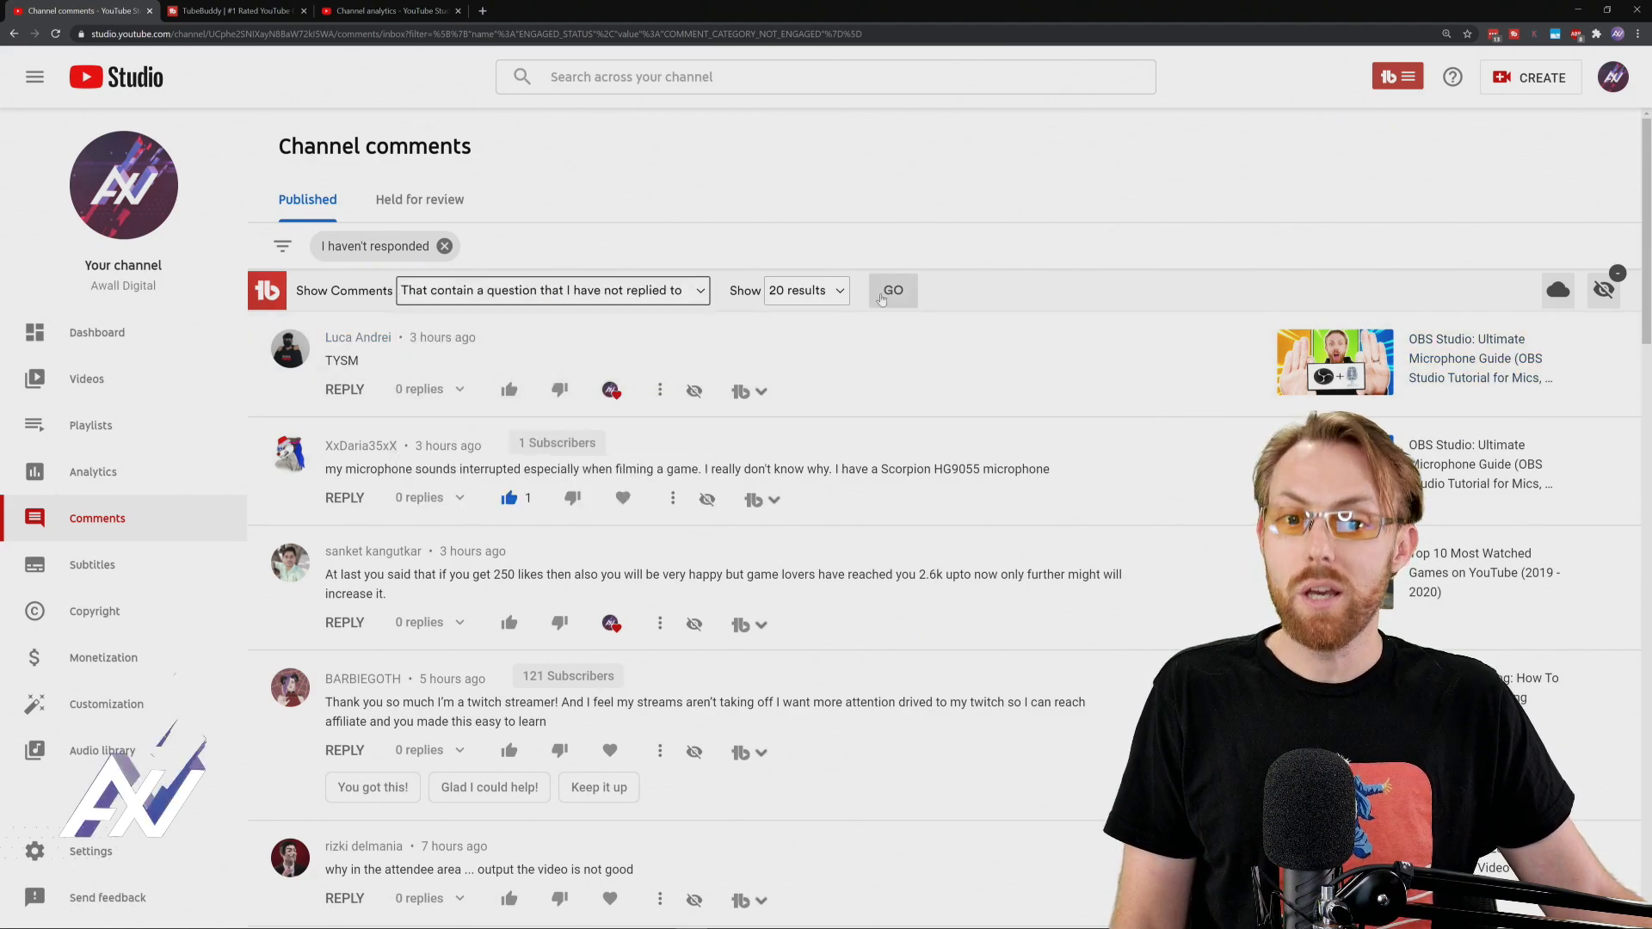
left_click(832, 293)
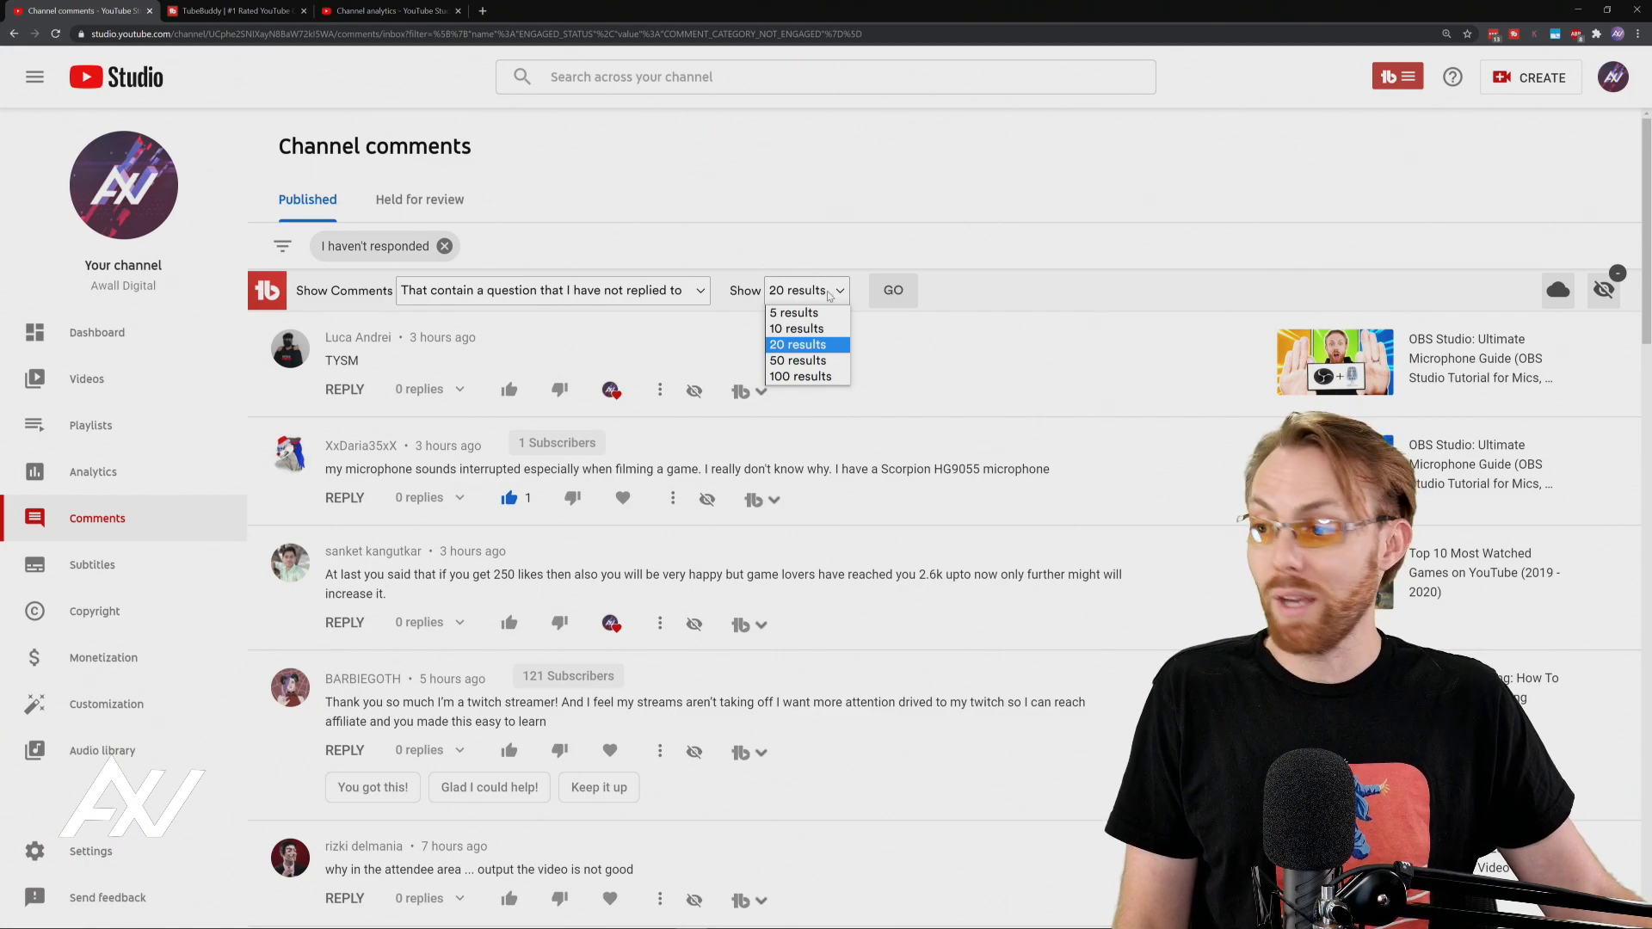
left_click(797, 328)
left_click(893, 290)
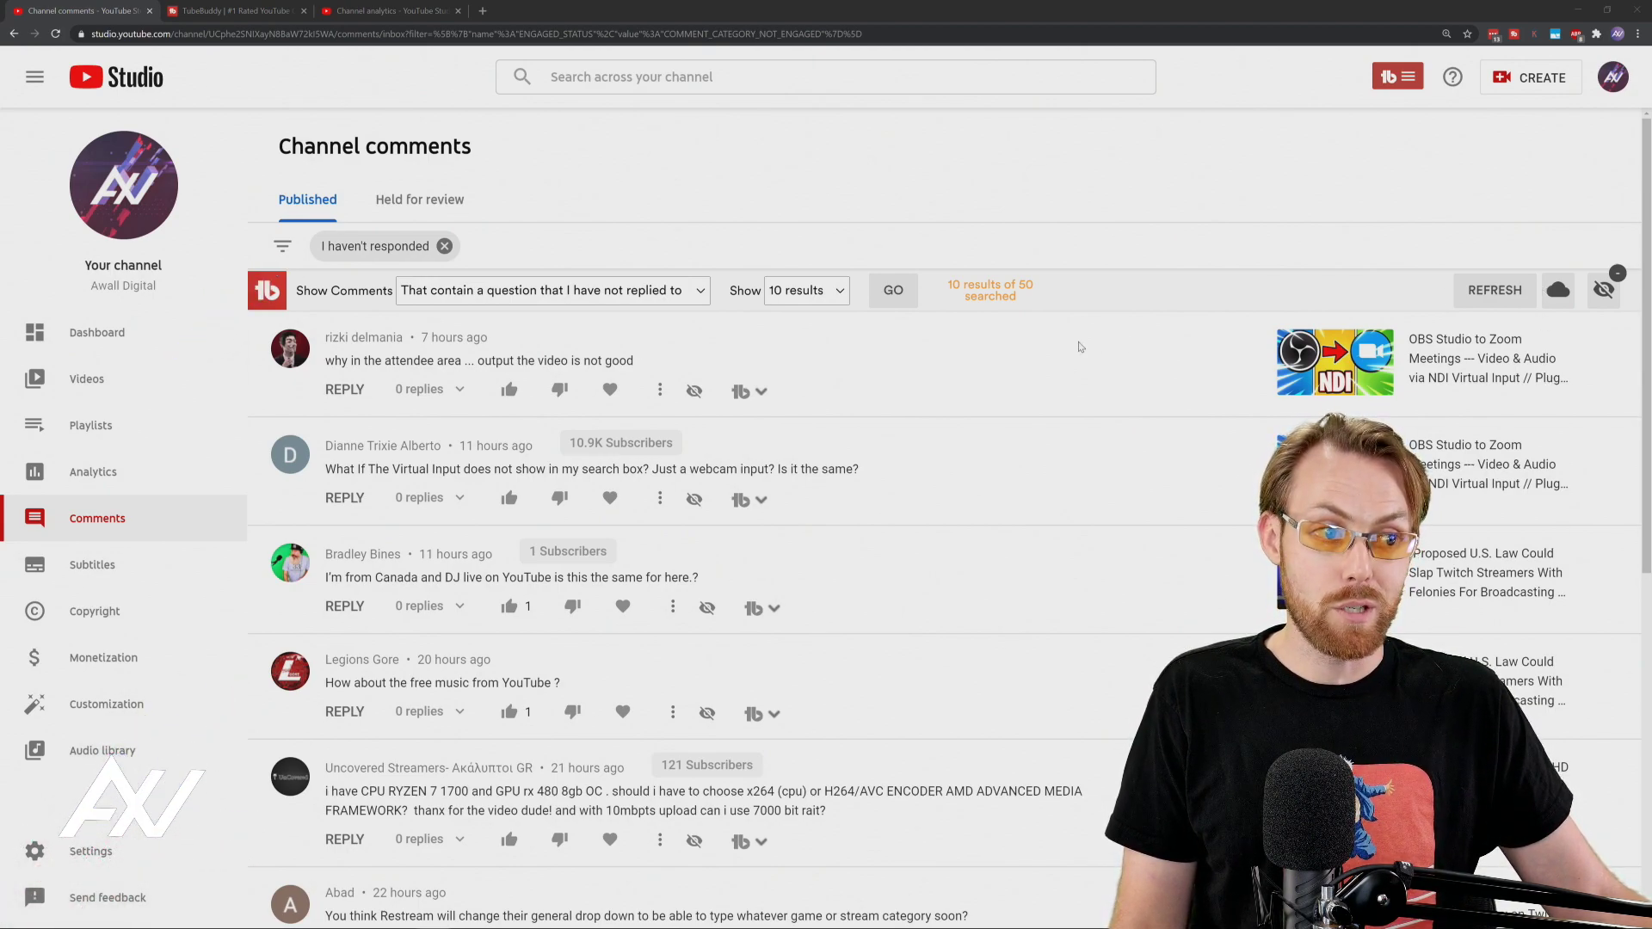
left_click(287, 251)
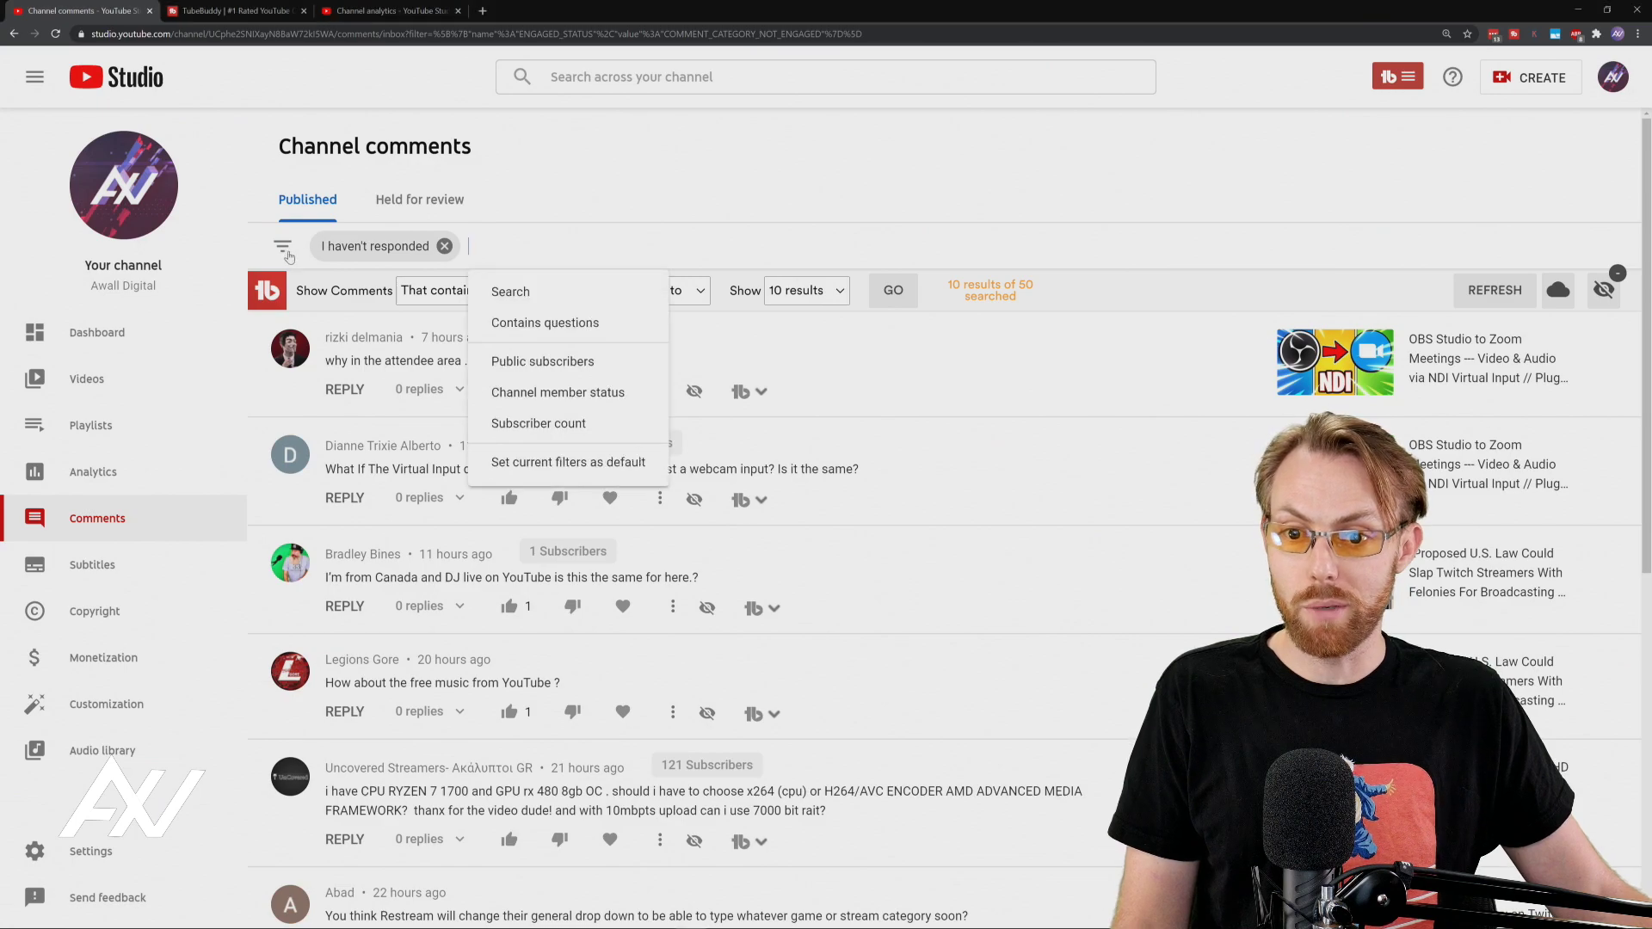
Add a Subscriber count >= 10K filter and view the top commenter's Twitter profile
left_click(629, 431)
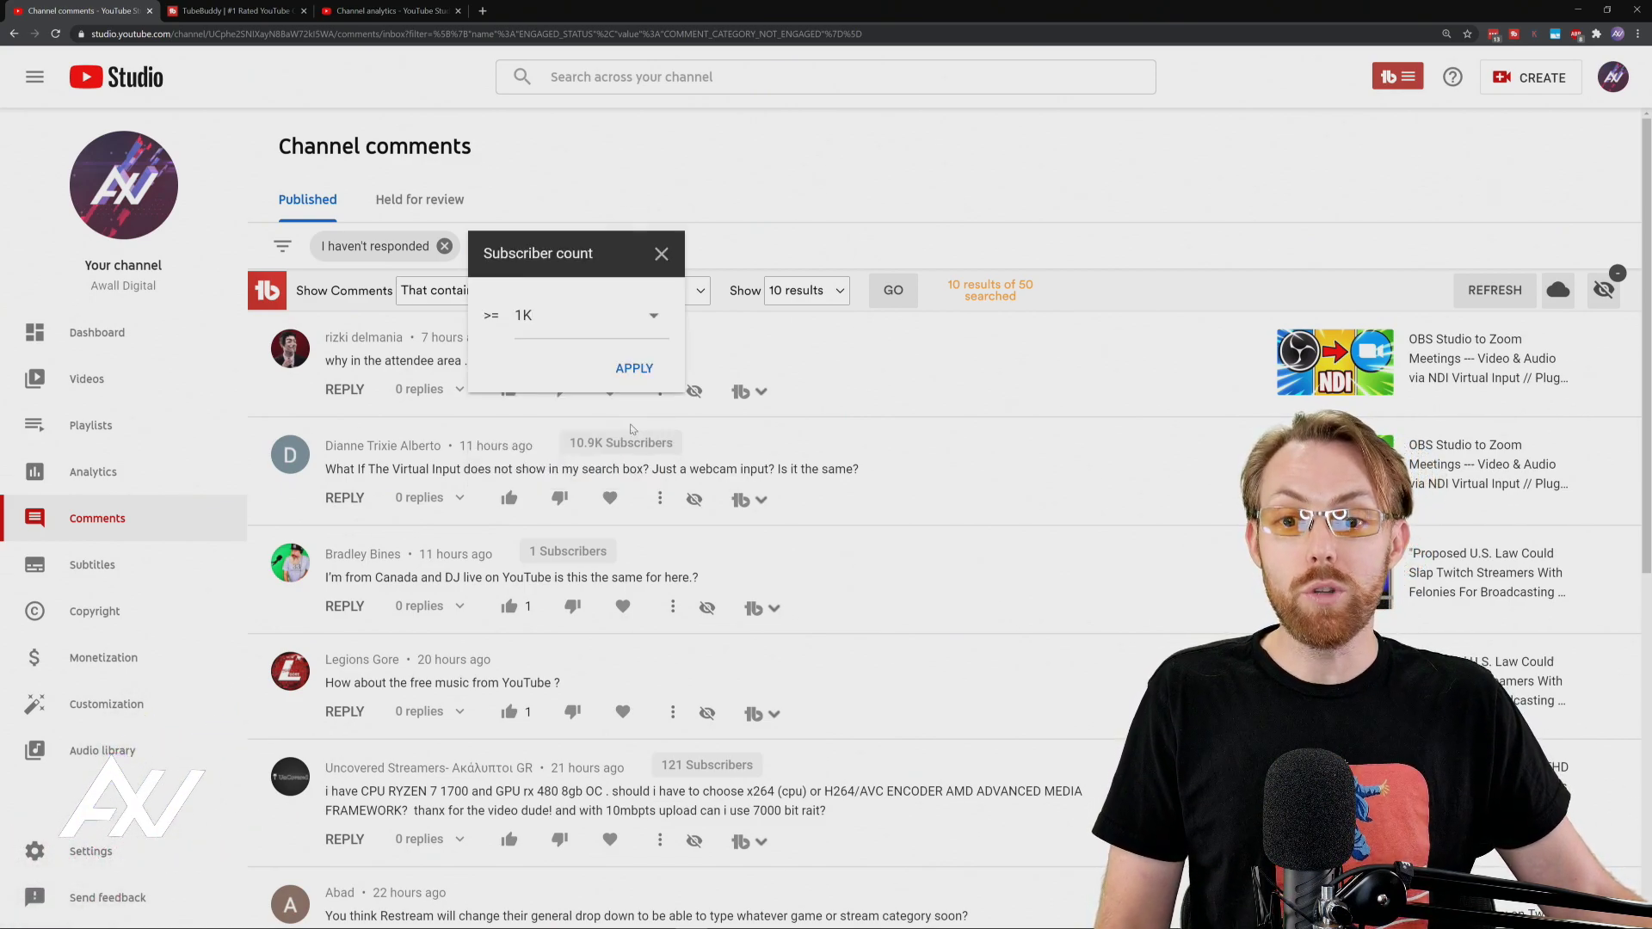
left_click(651, 315)
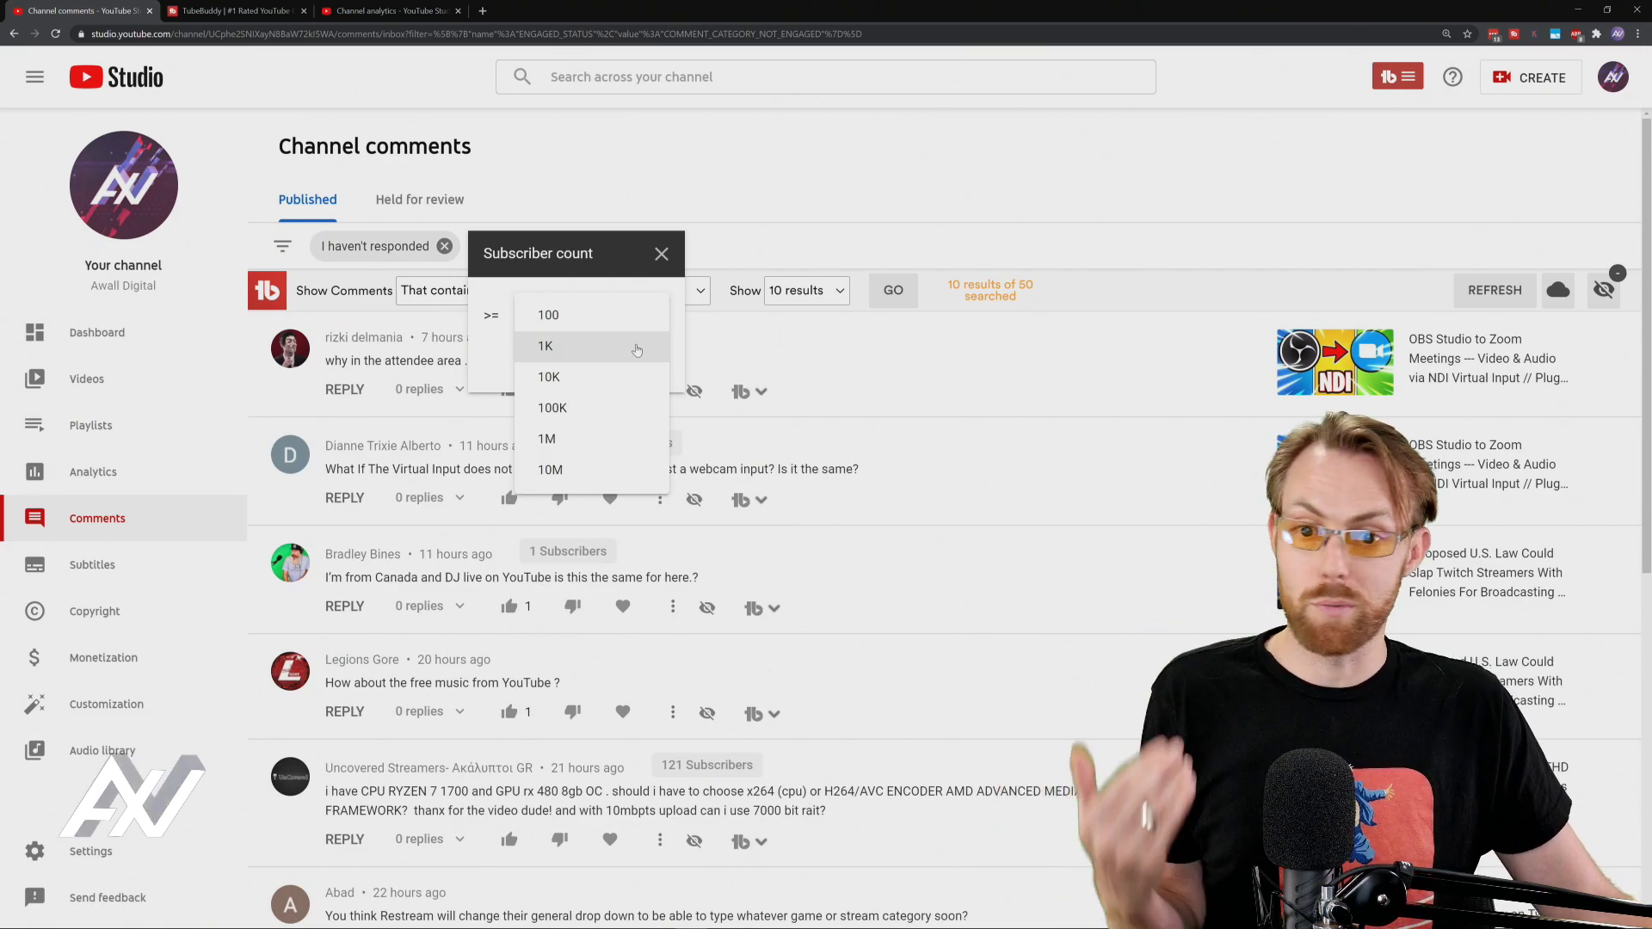
left_click(622, 387)
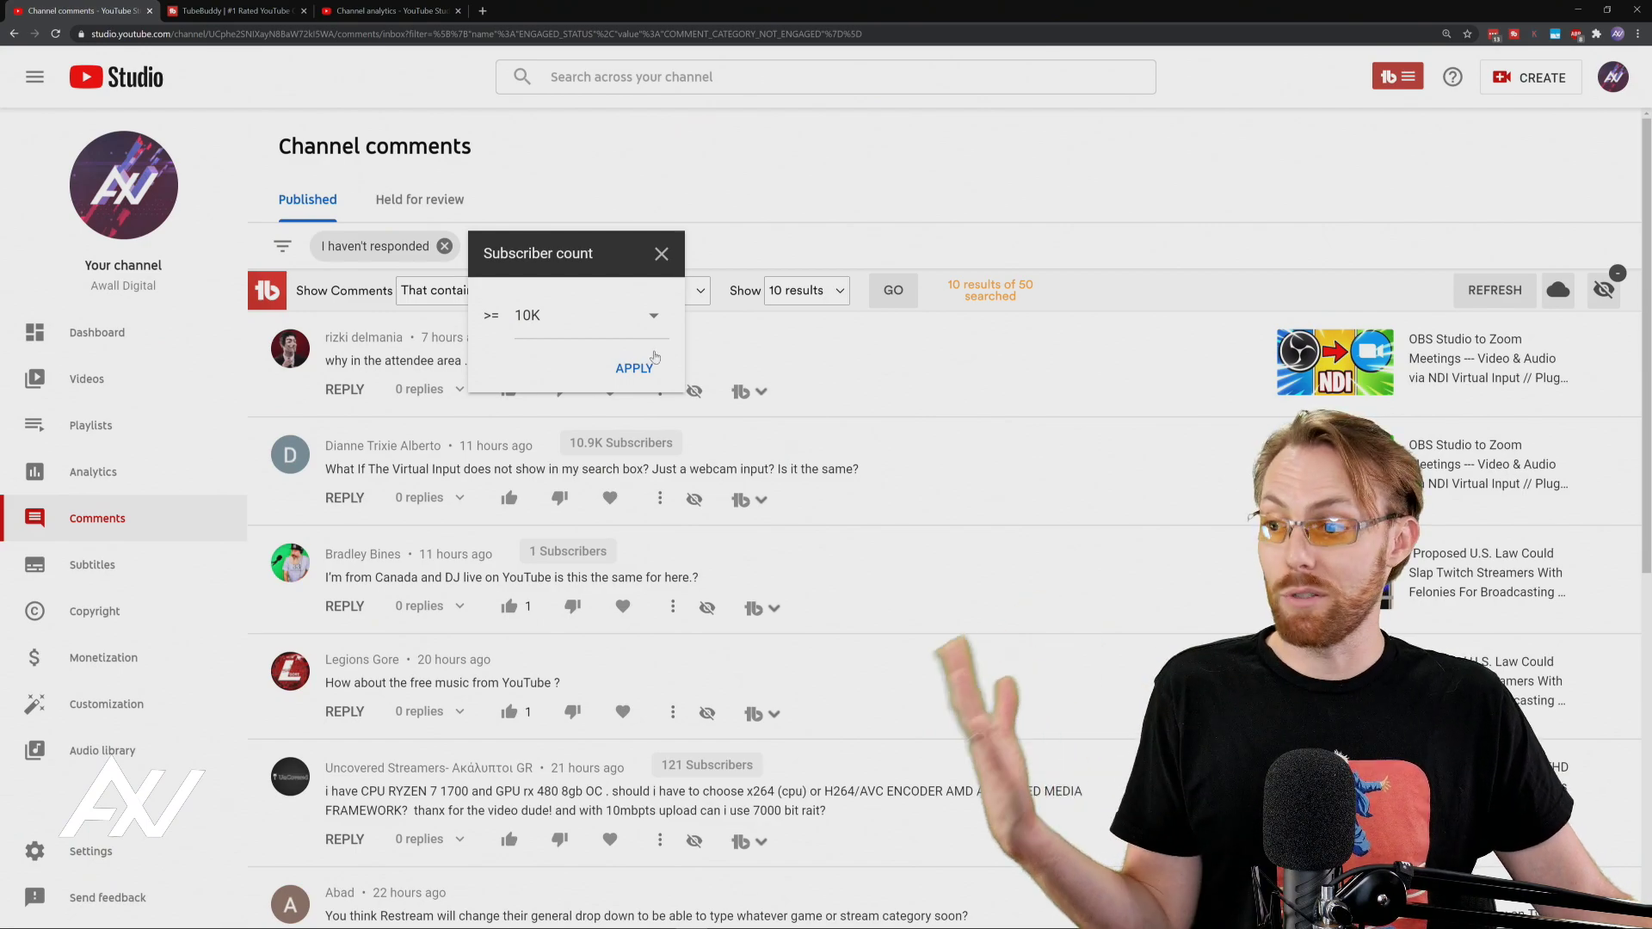
left_click(632, 368)
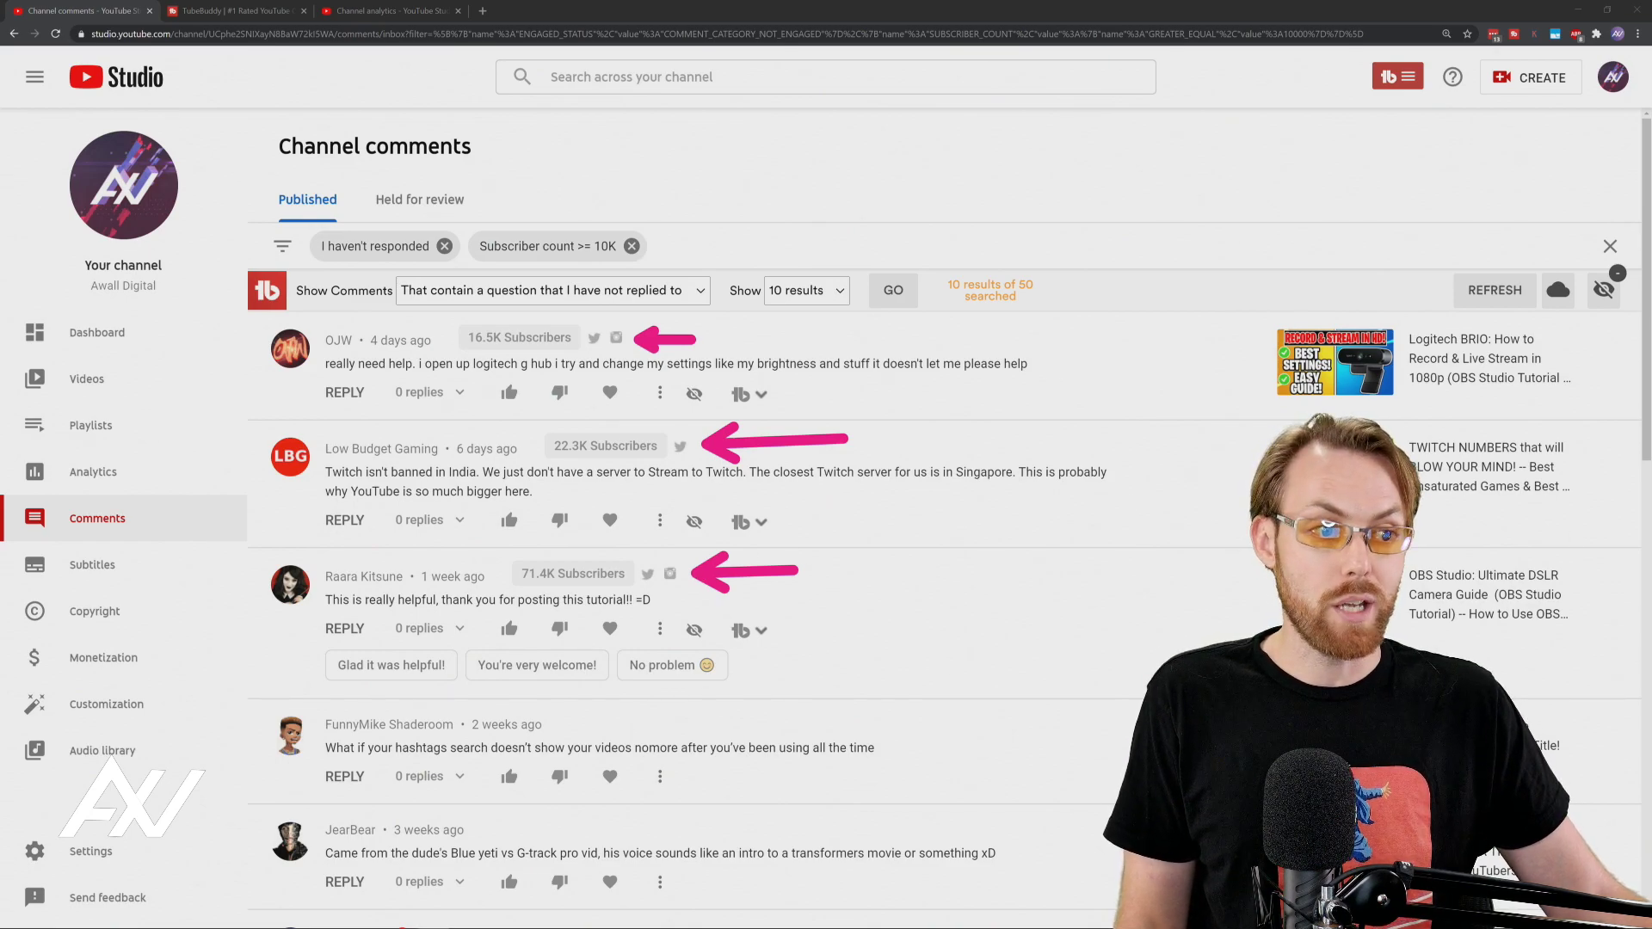
left_click(594, 341)
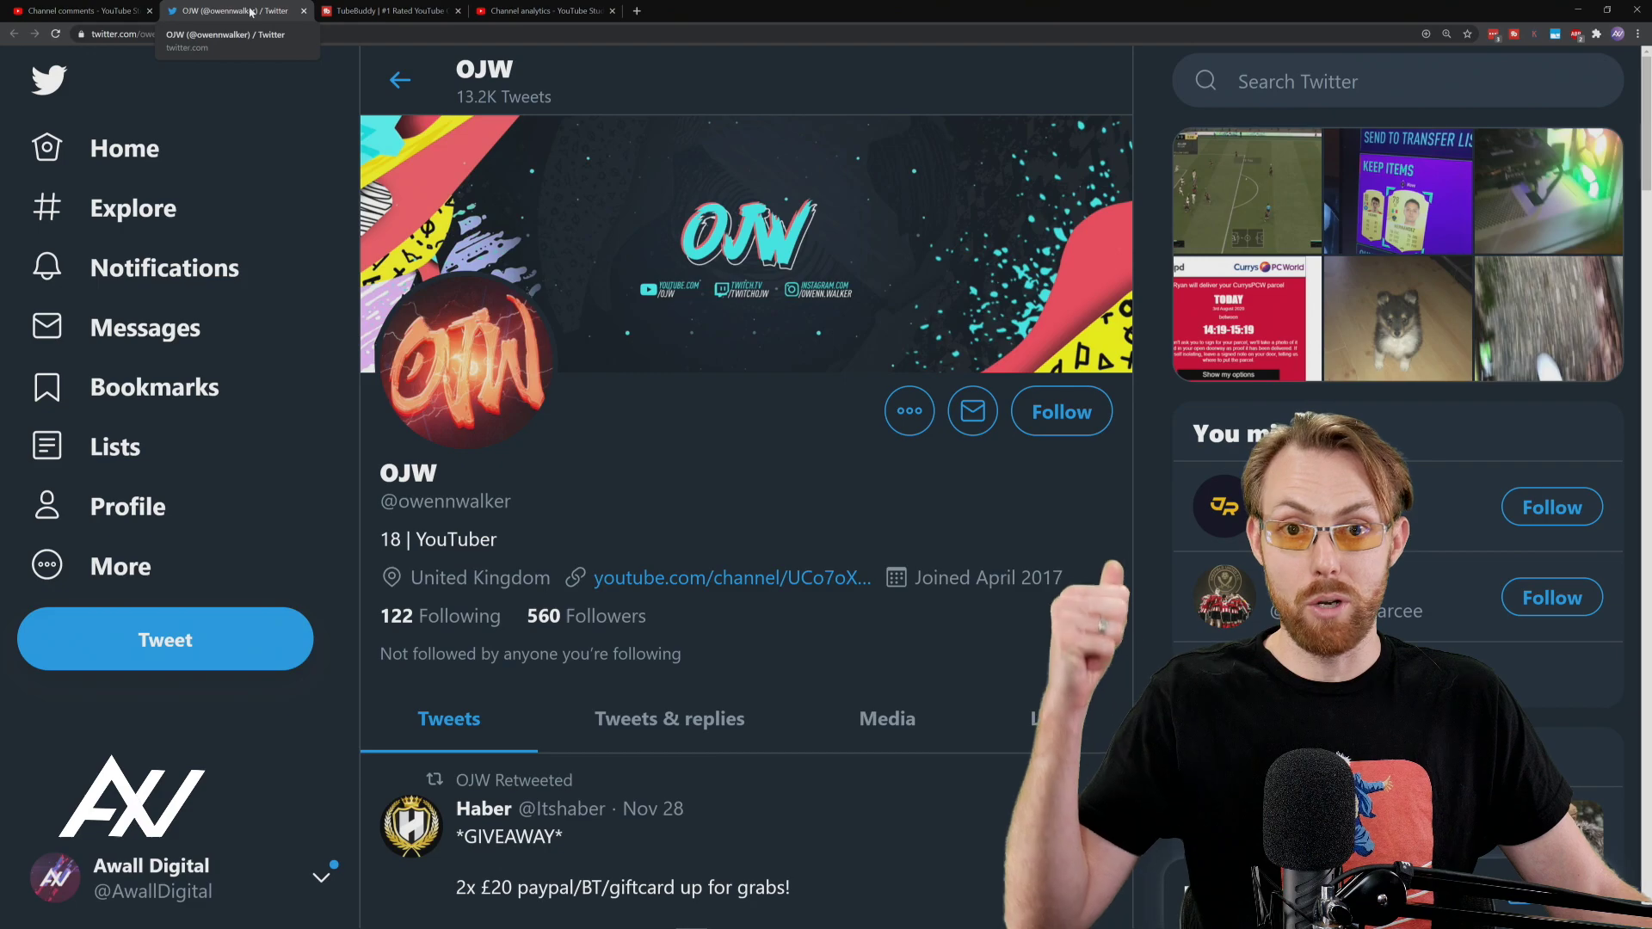
Close the Twitter profile and remove the Subscriber count >= 10K filter chip
left_click(303, 12)
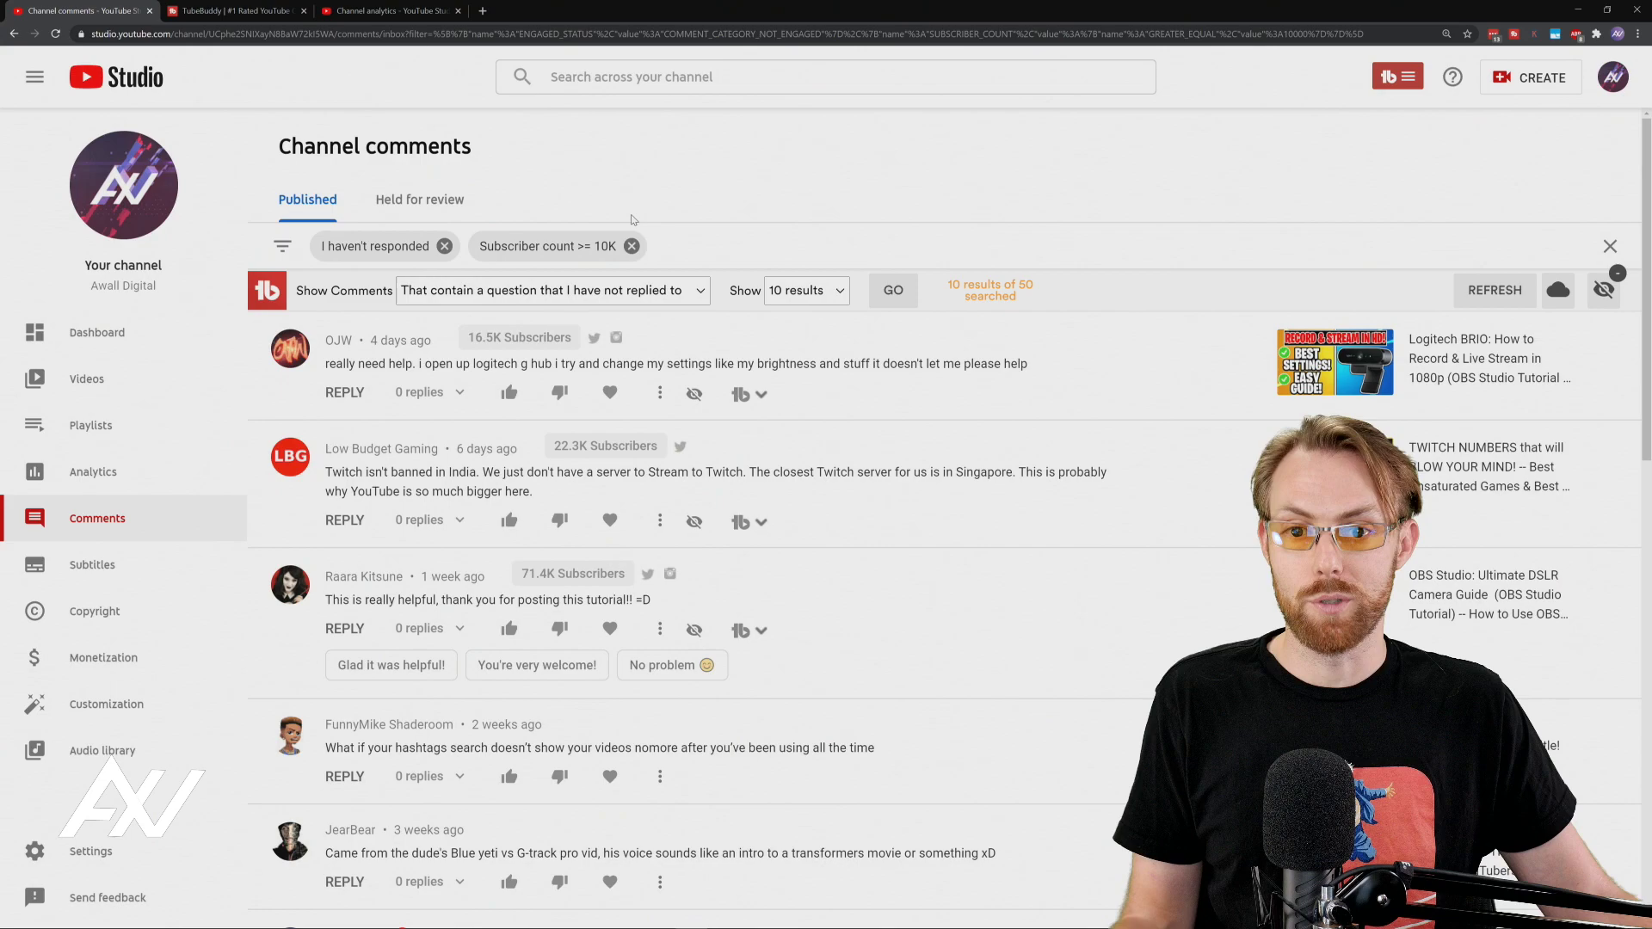
left_click(632, 247)
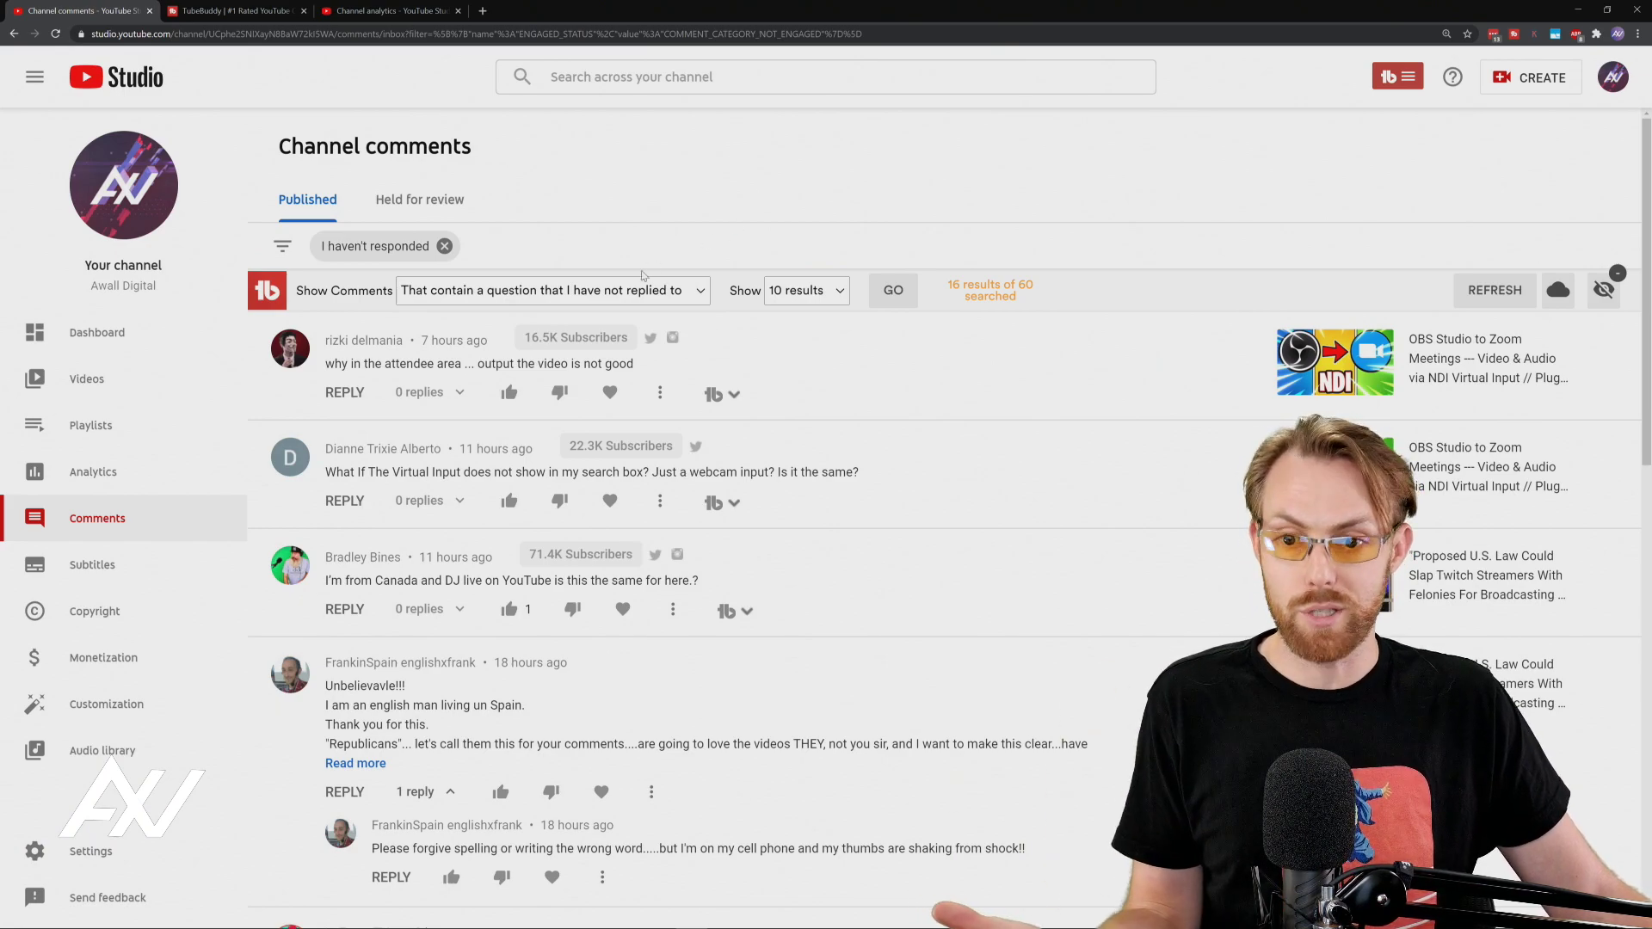
Open TubeBuddy's Show Comments filter-type choices
left_click(699, 293)
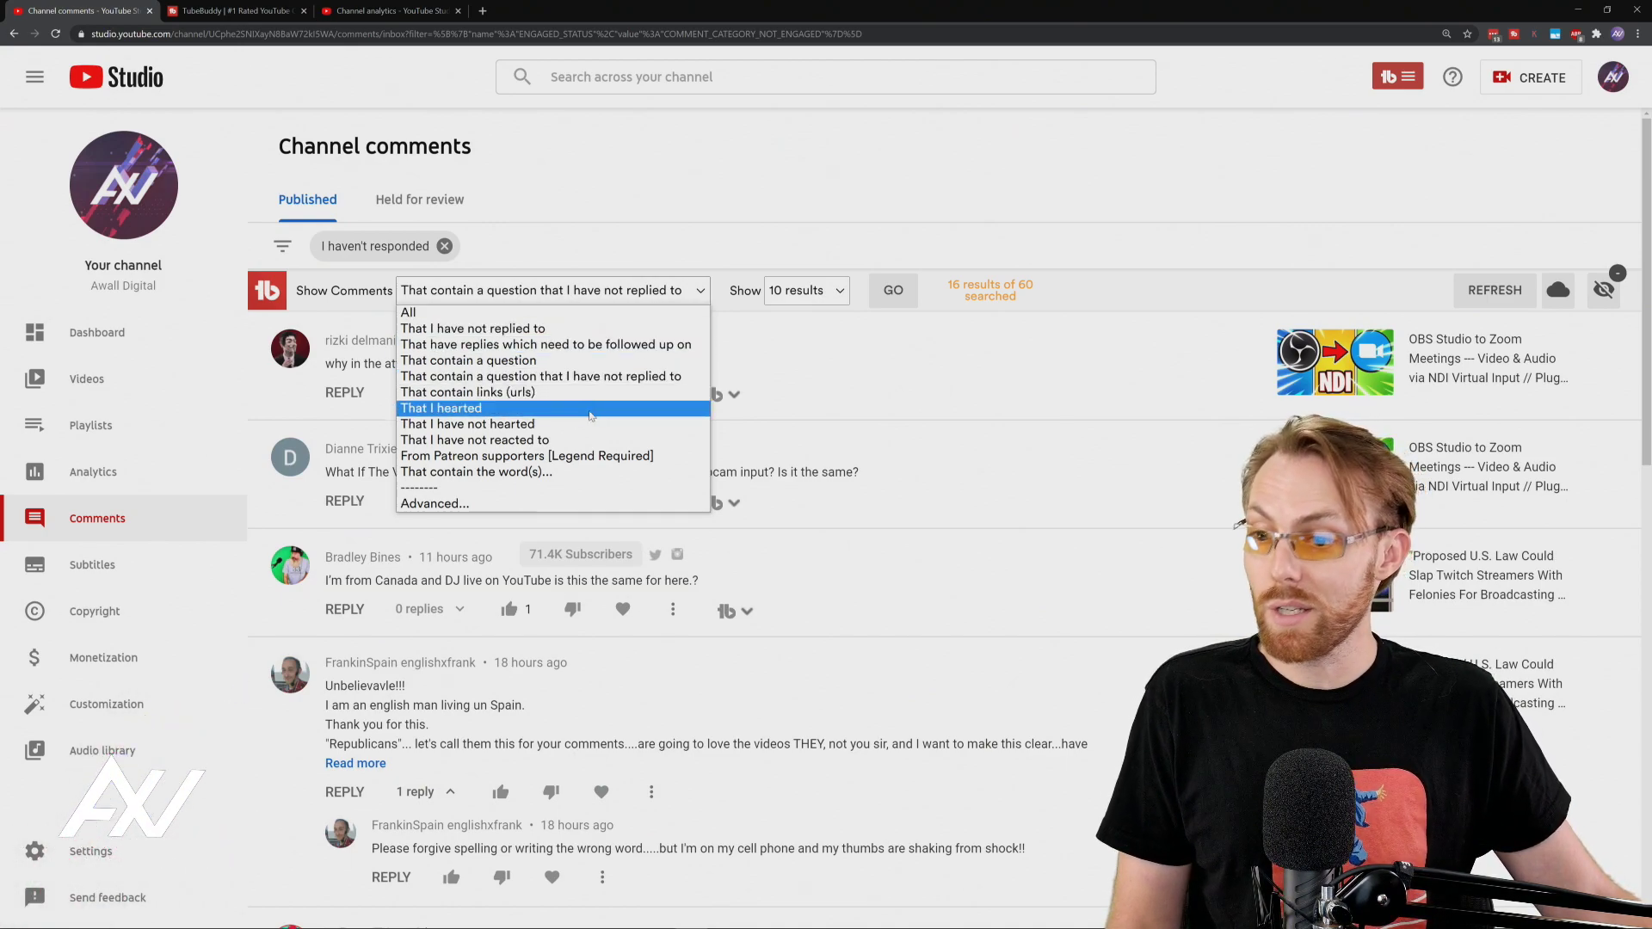
Search for comments not yet hearted, showing 20 results per search
left_click(638, 425)
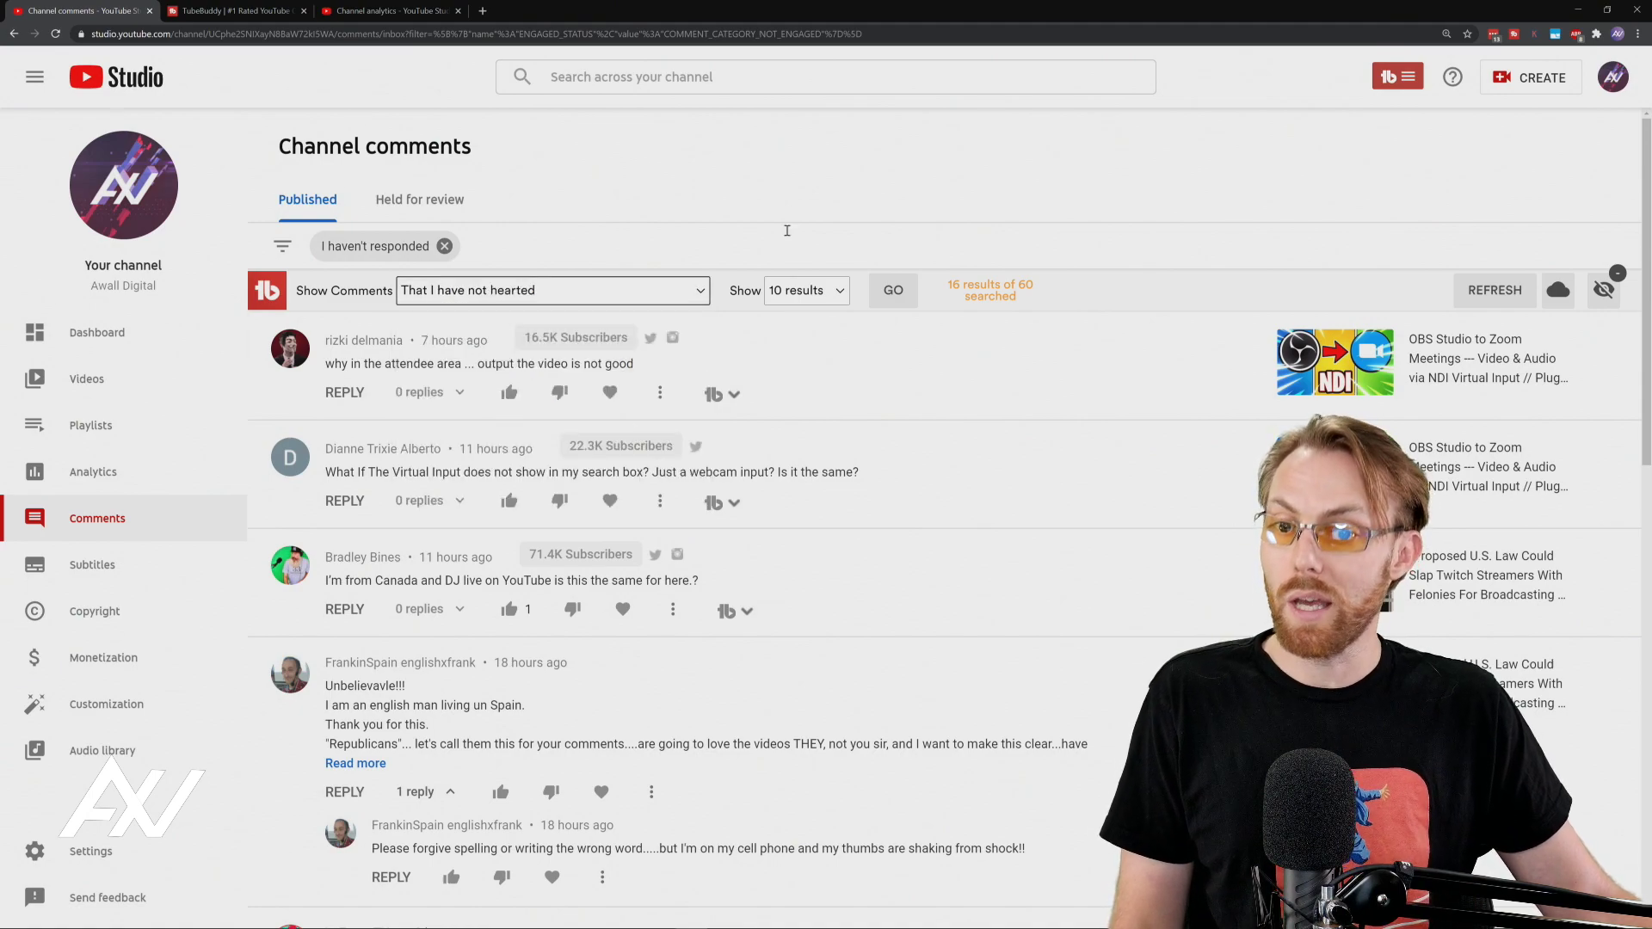
left_click(828, 292)
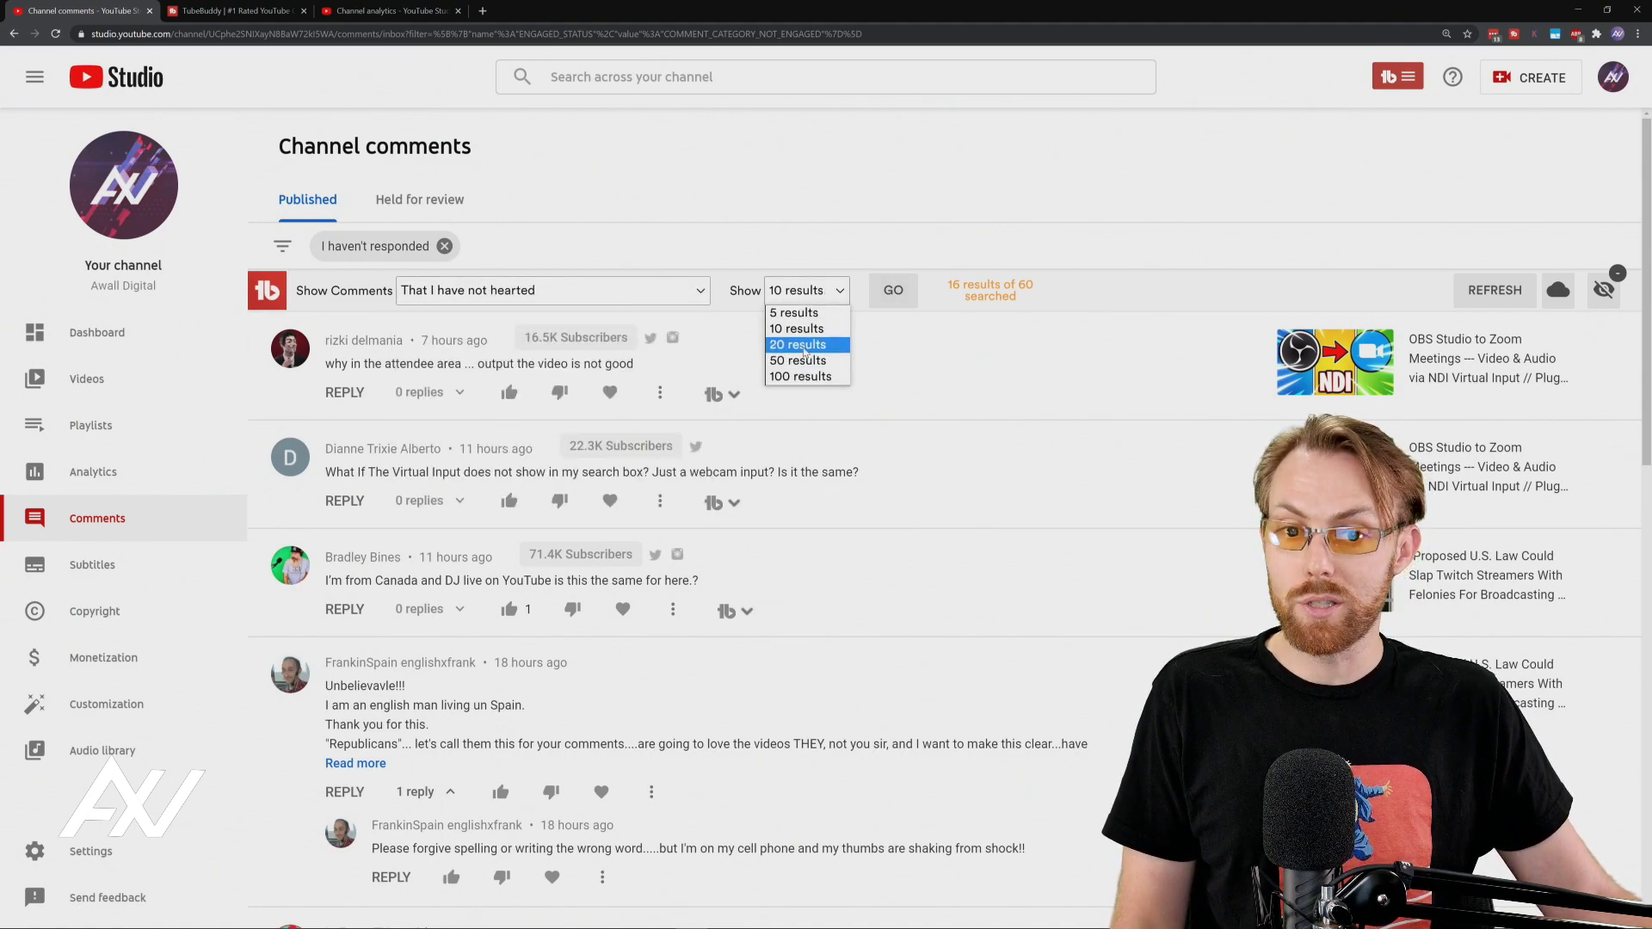
left_click(800, 329)
left_click(895, 291)
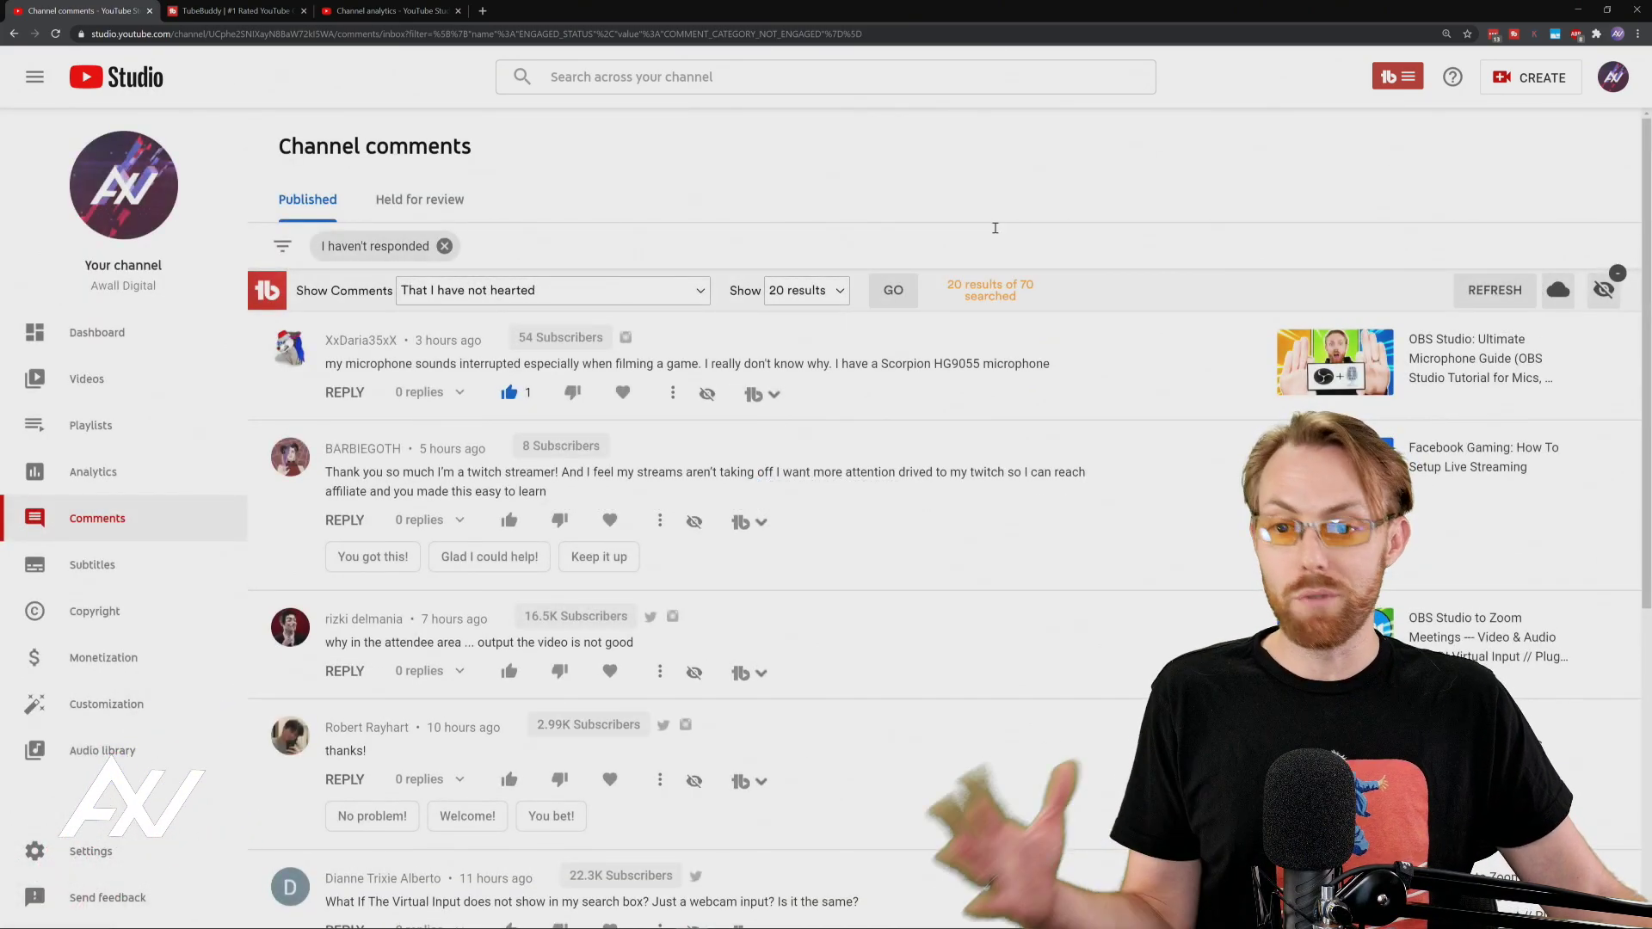
Heart the first four unhearted comments in the results
left_click(623, 393)
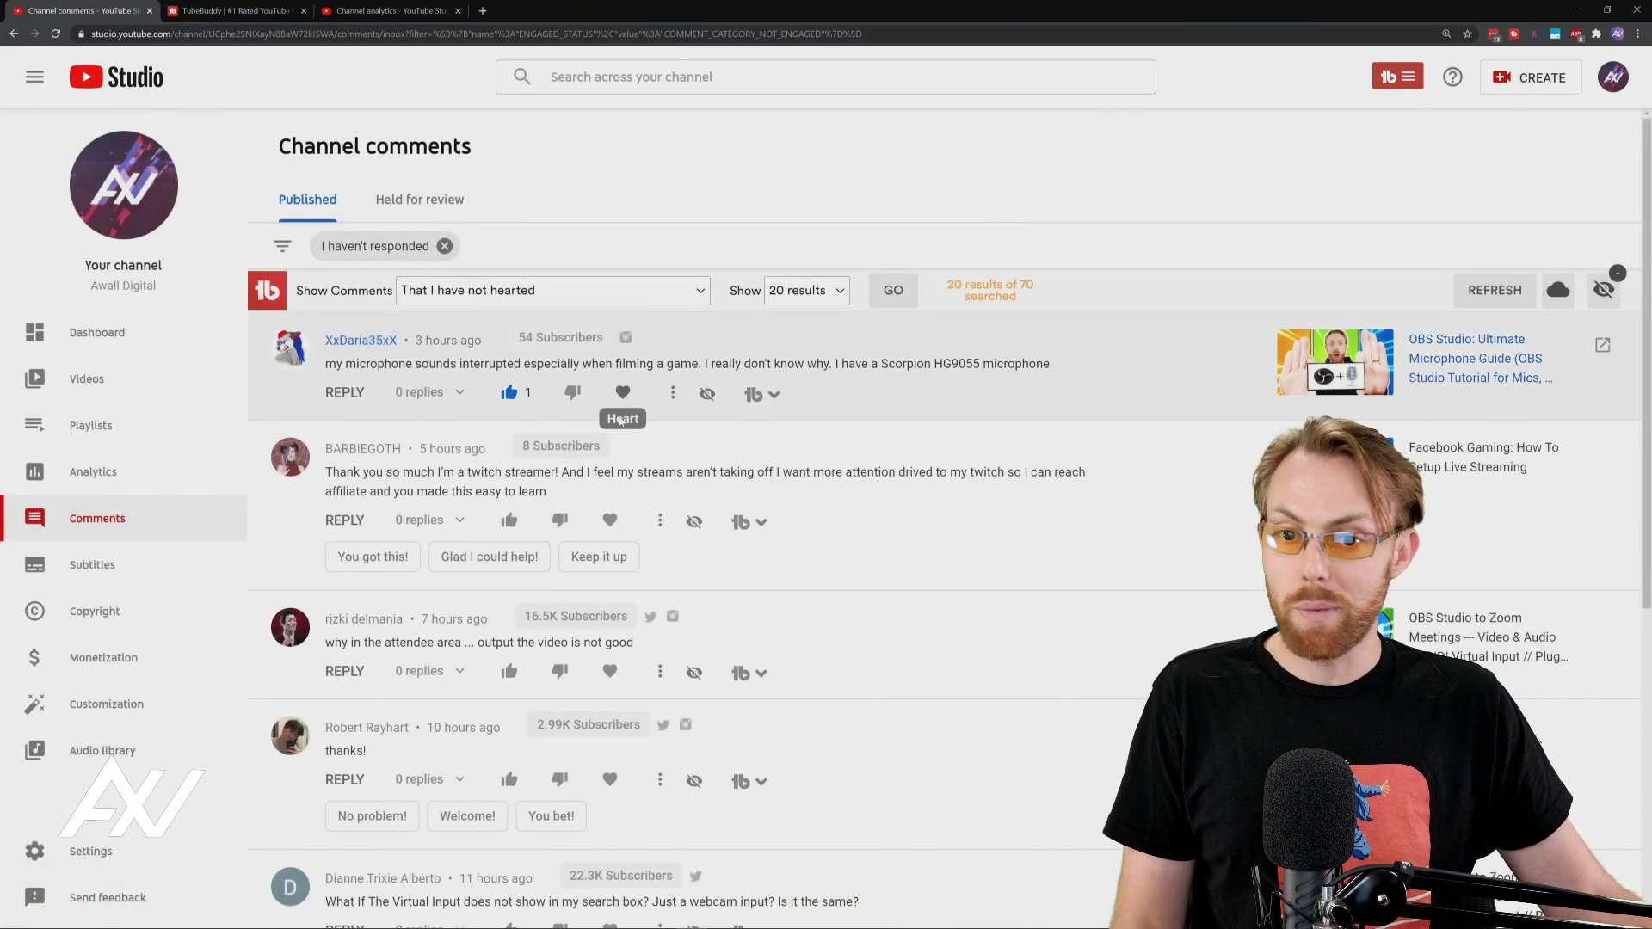
left_click(609, 520)
left_click(610, 671)
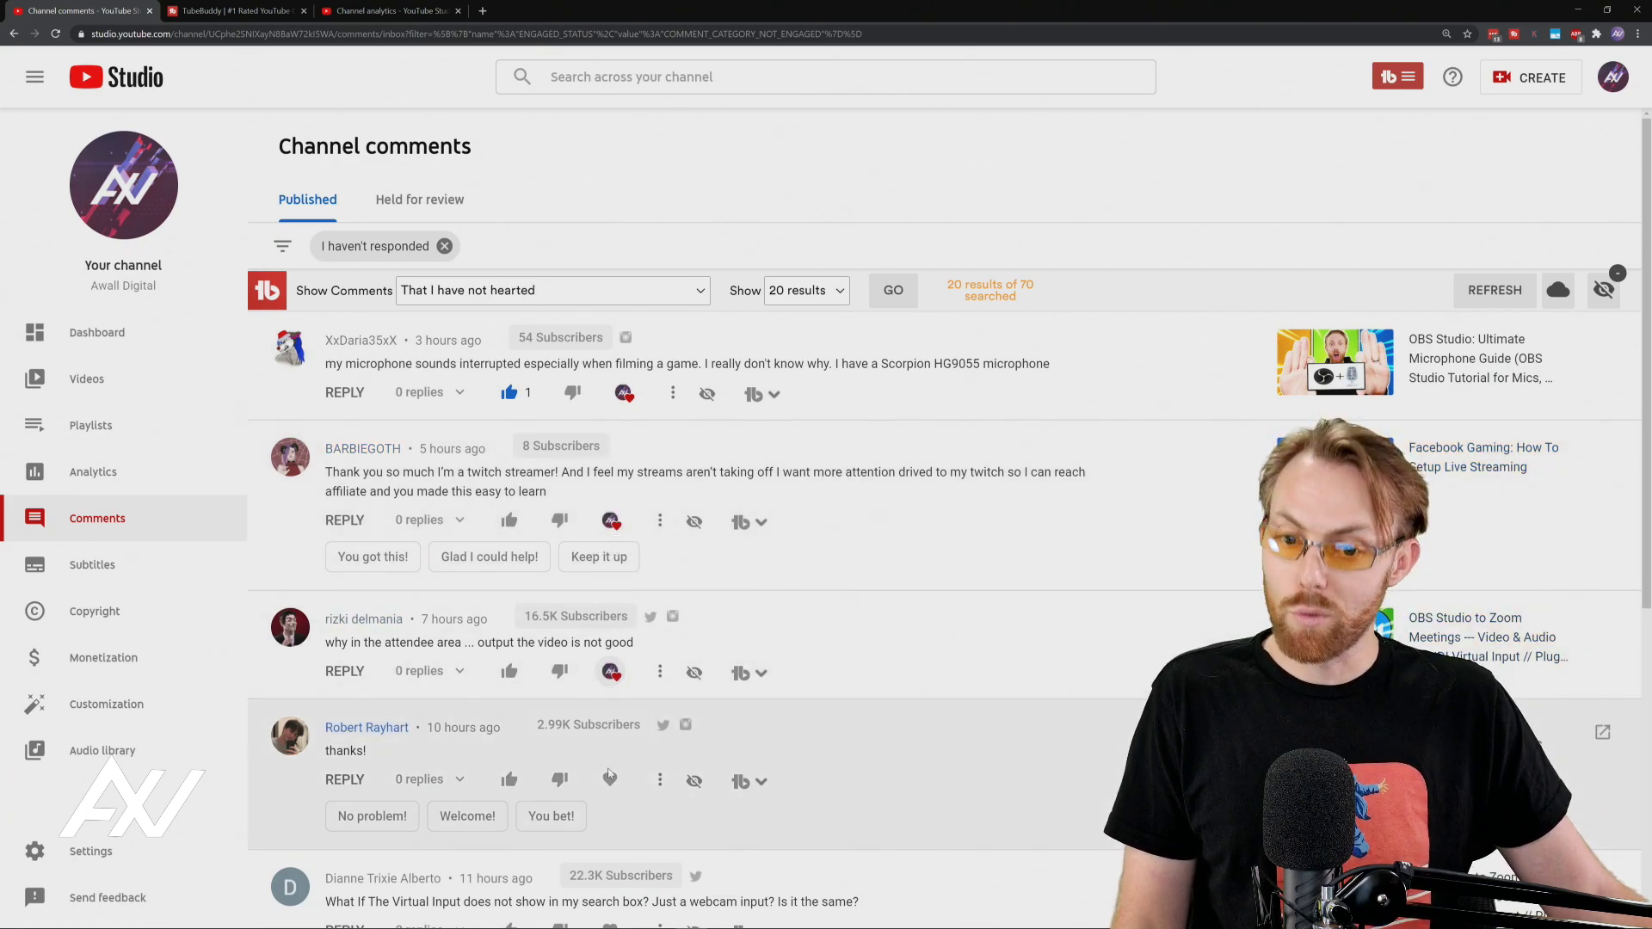
left_click(610, 779)
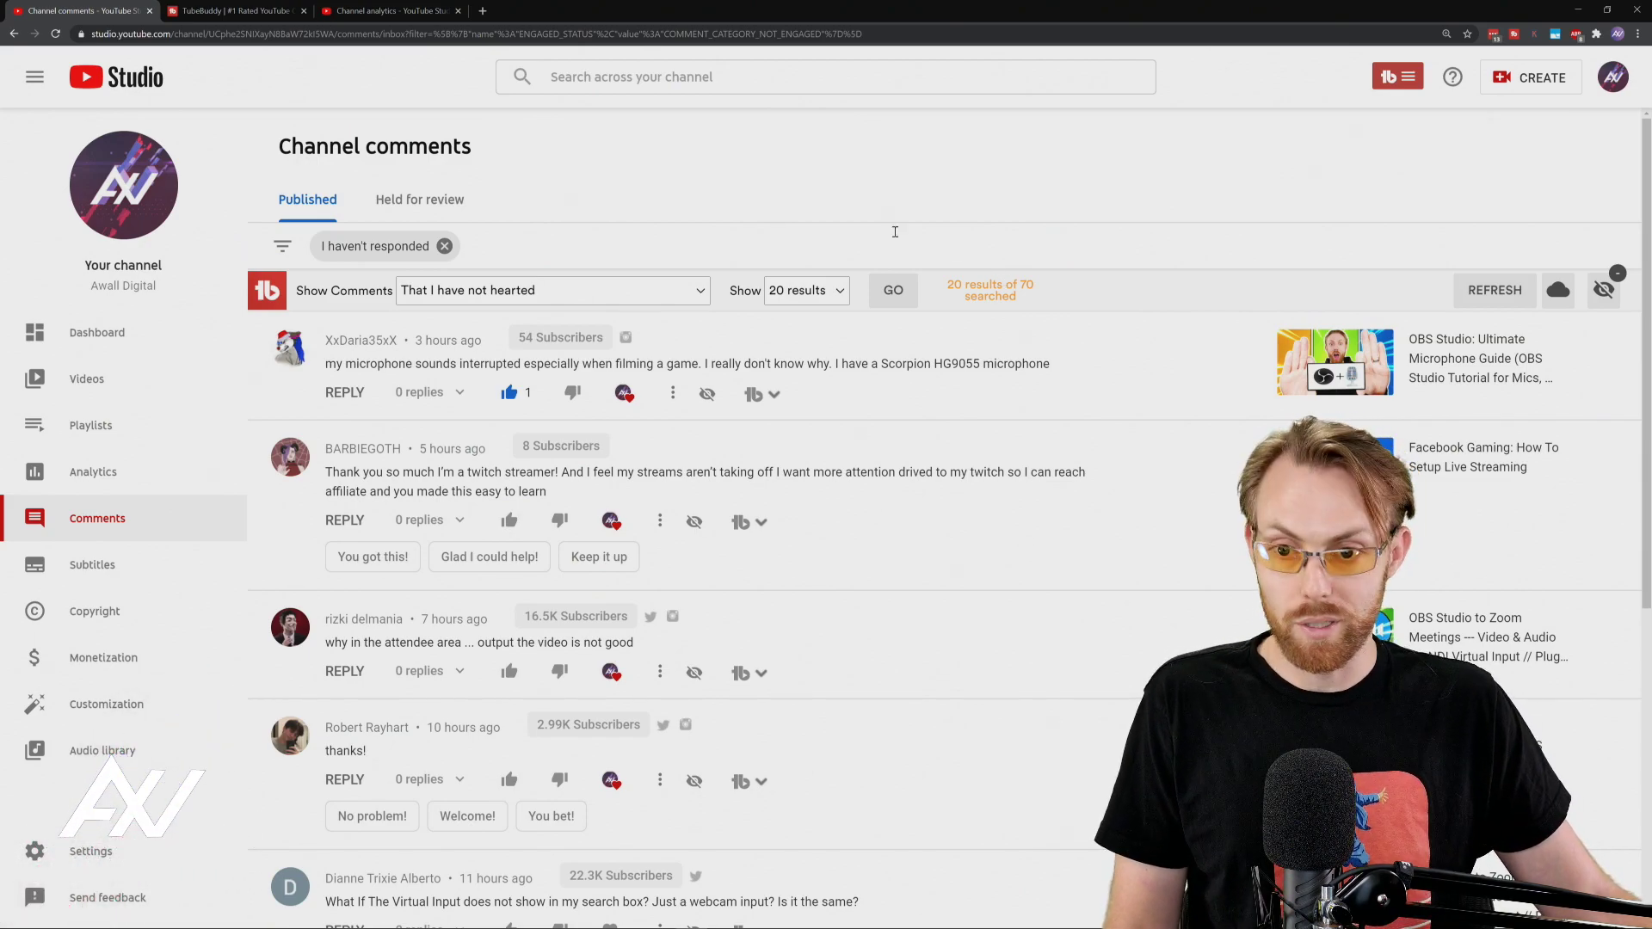
left_click(665, 301)
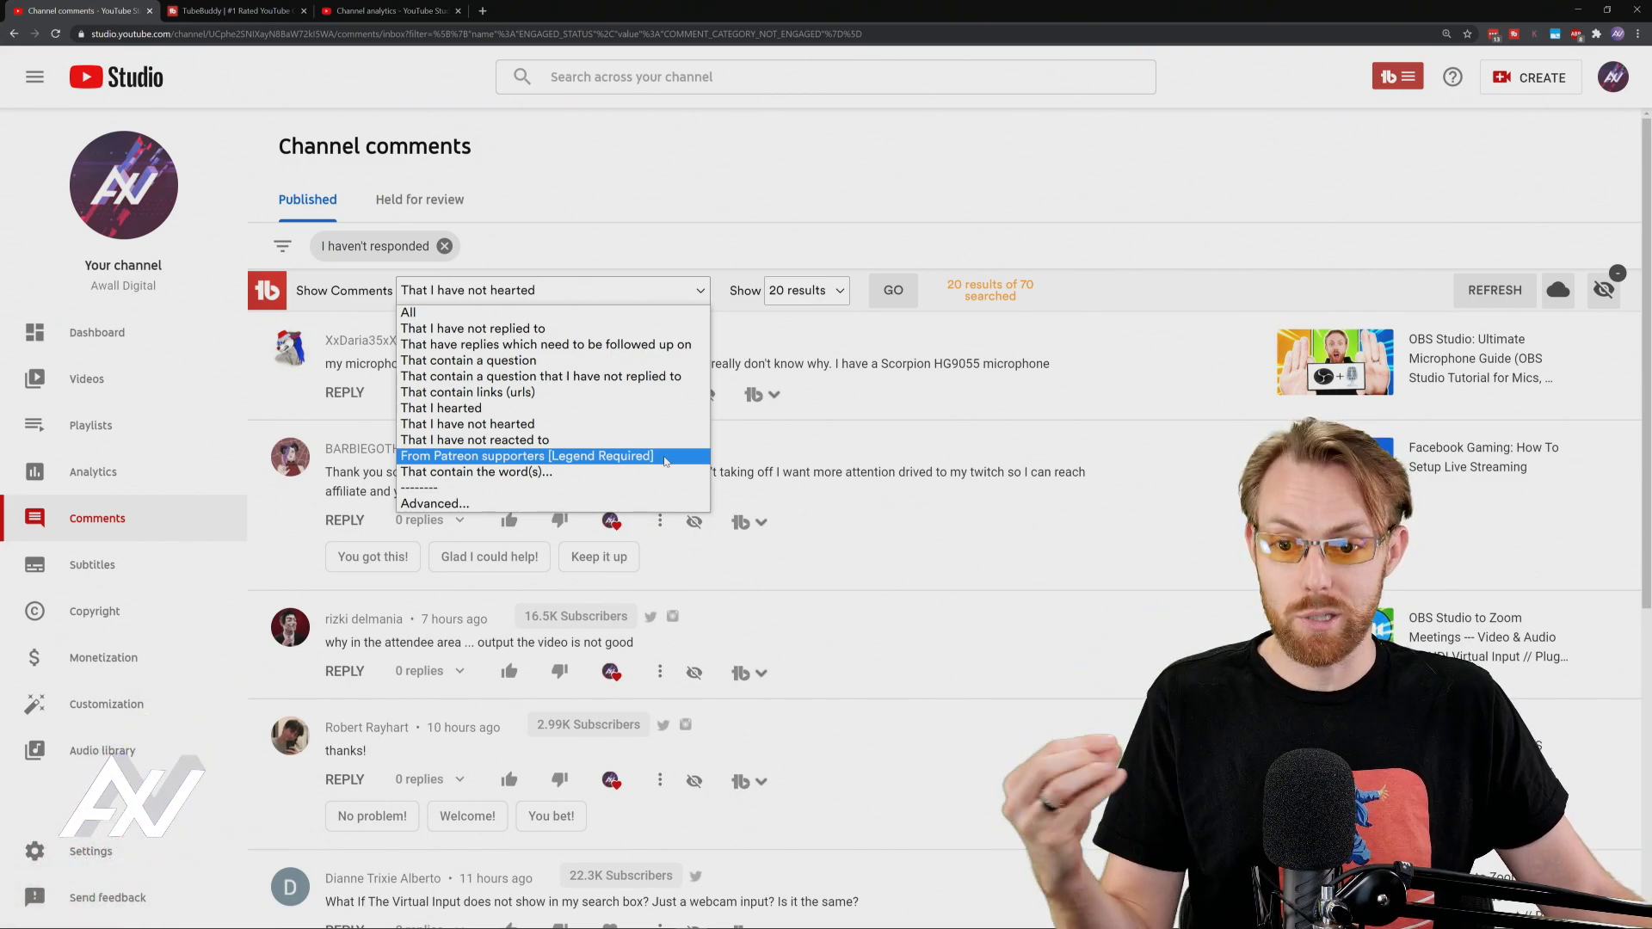
Set TubeBuddy's Show Comments to those containing the word 'facebook' and run the search
left_click(575, 472)
left_click(786, 296)
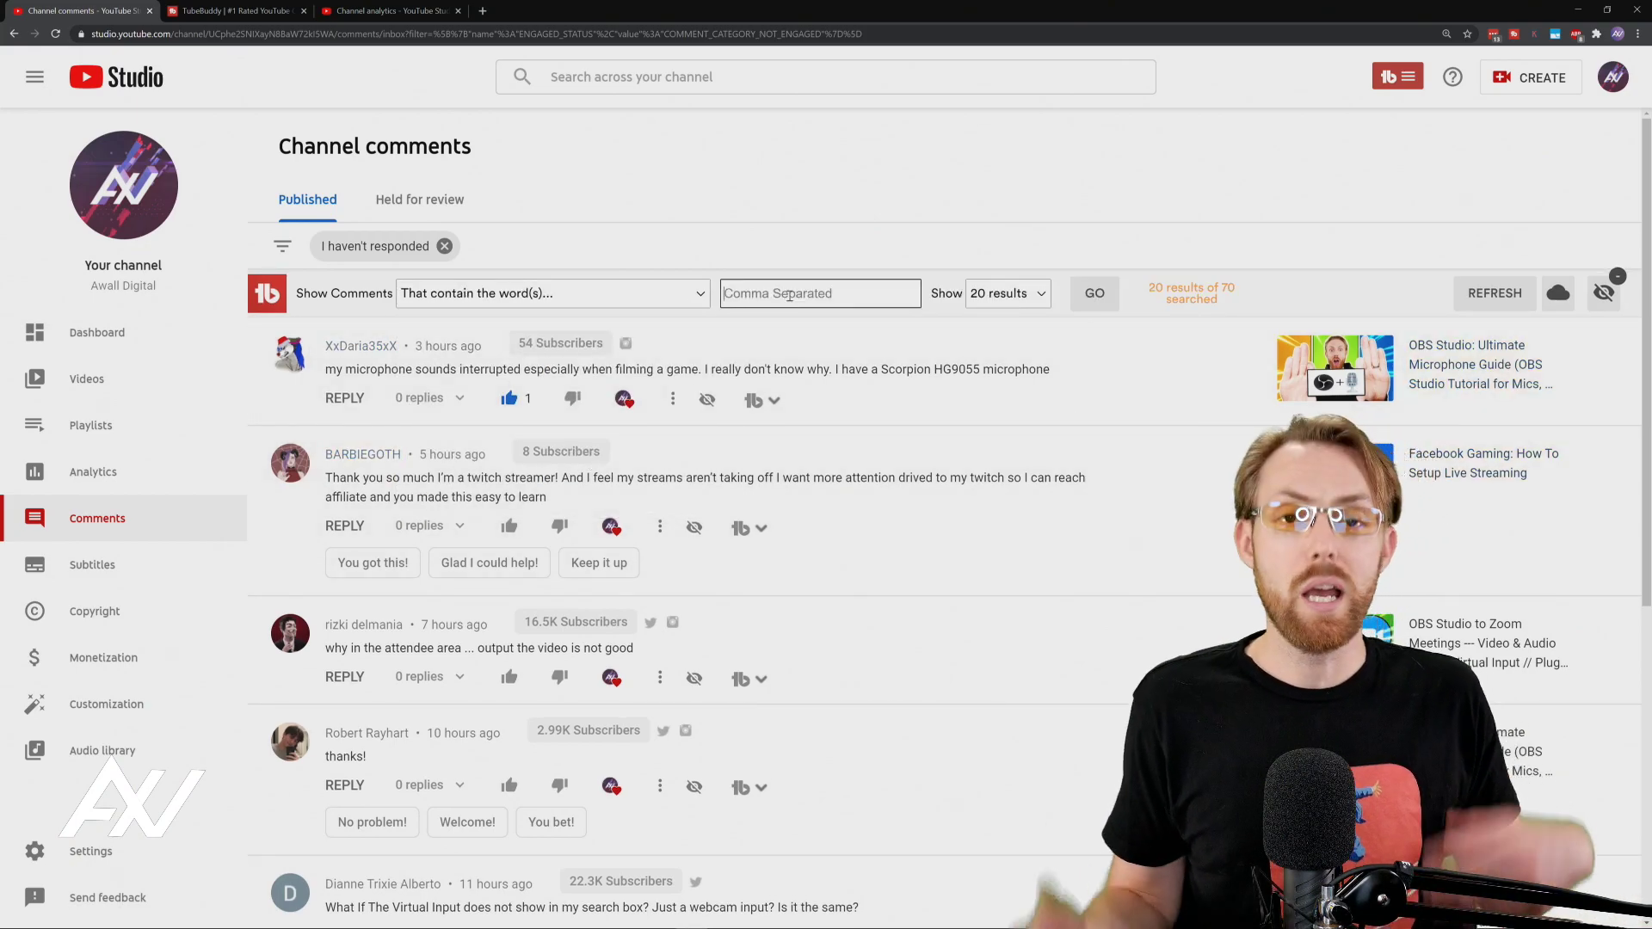
type("fa")
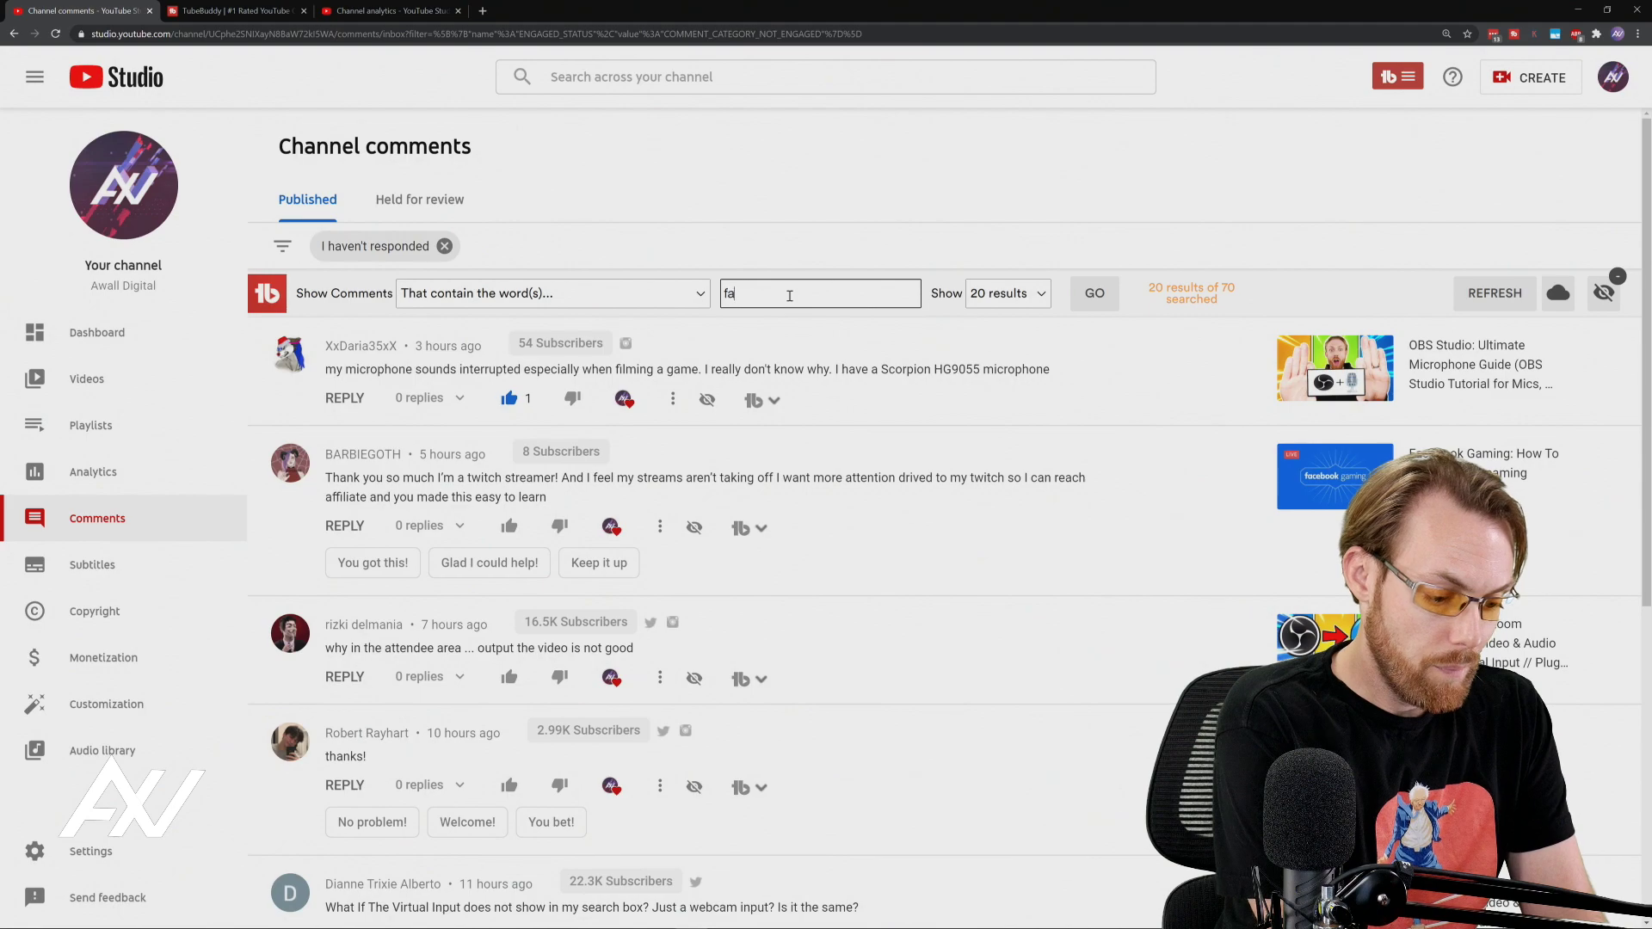
type("cebook")
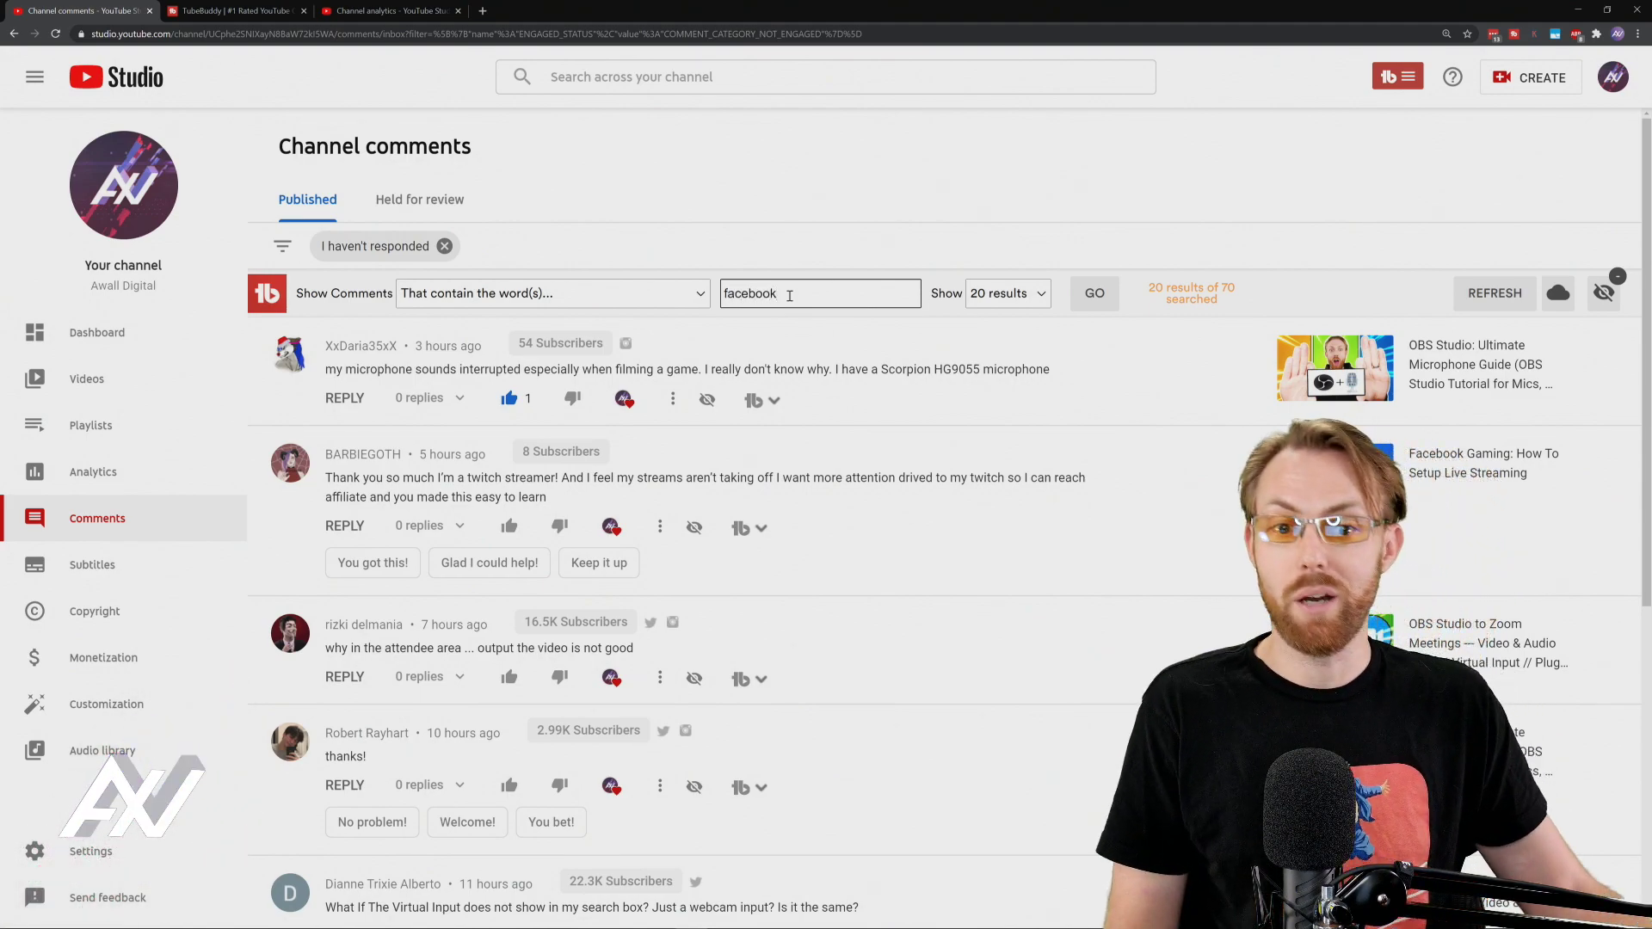
left_click(1096, 297)
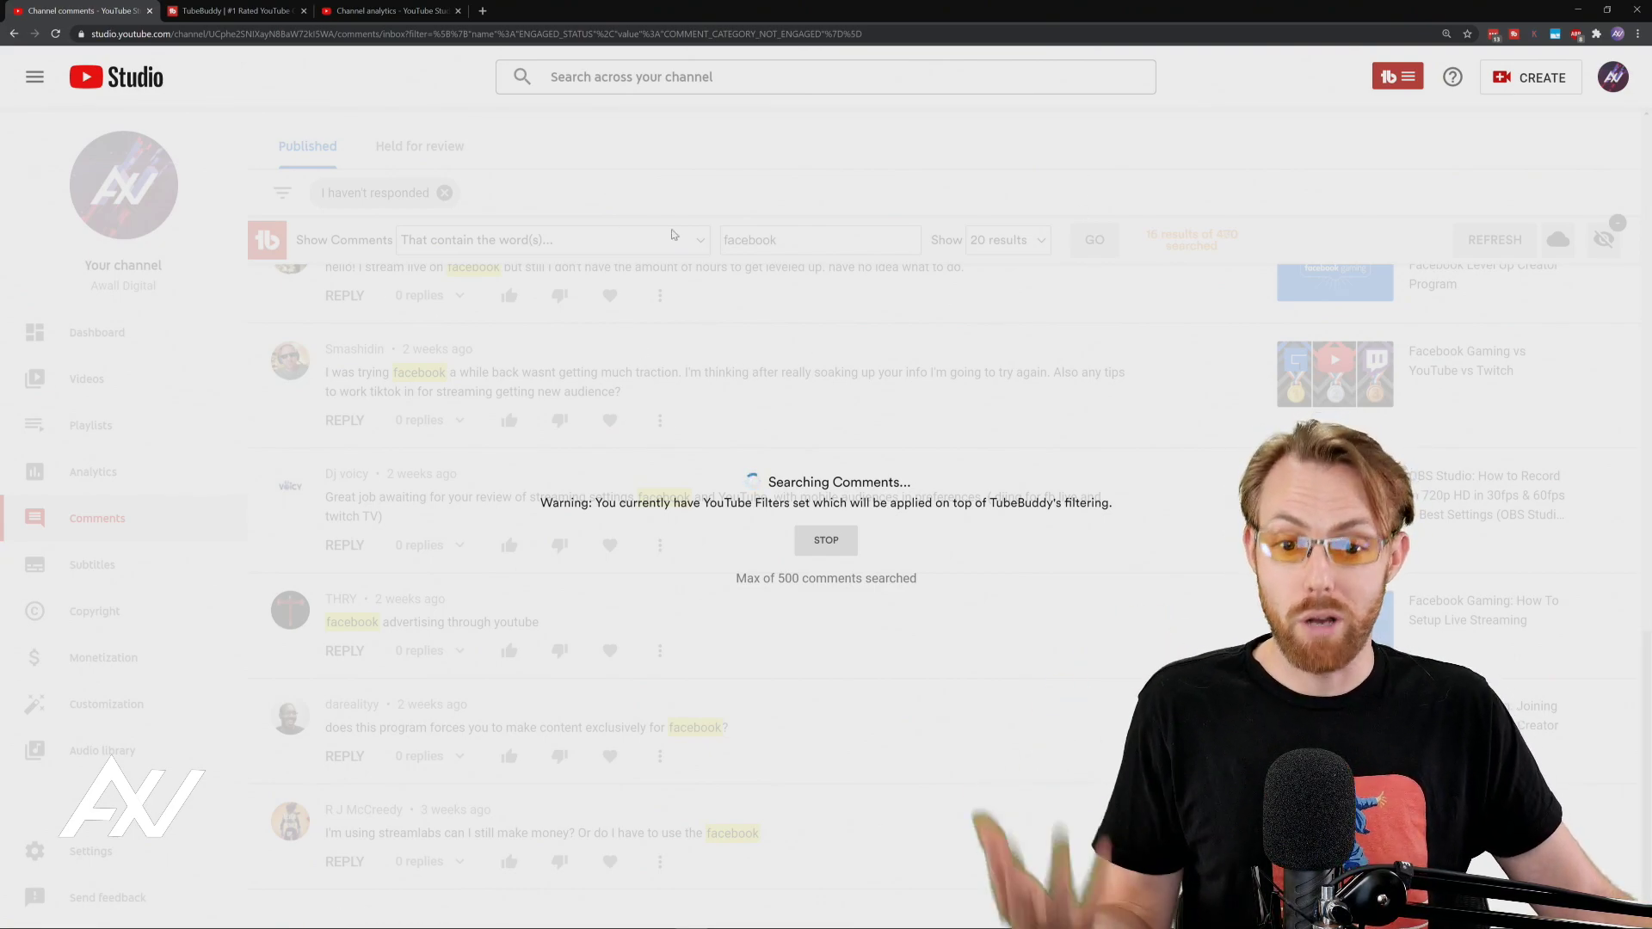
Stop the 'facebook' search early to see 16 matches from 490 comments
left_click(820, 542)
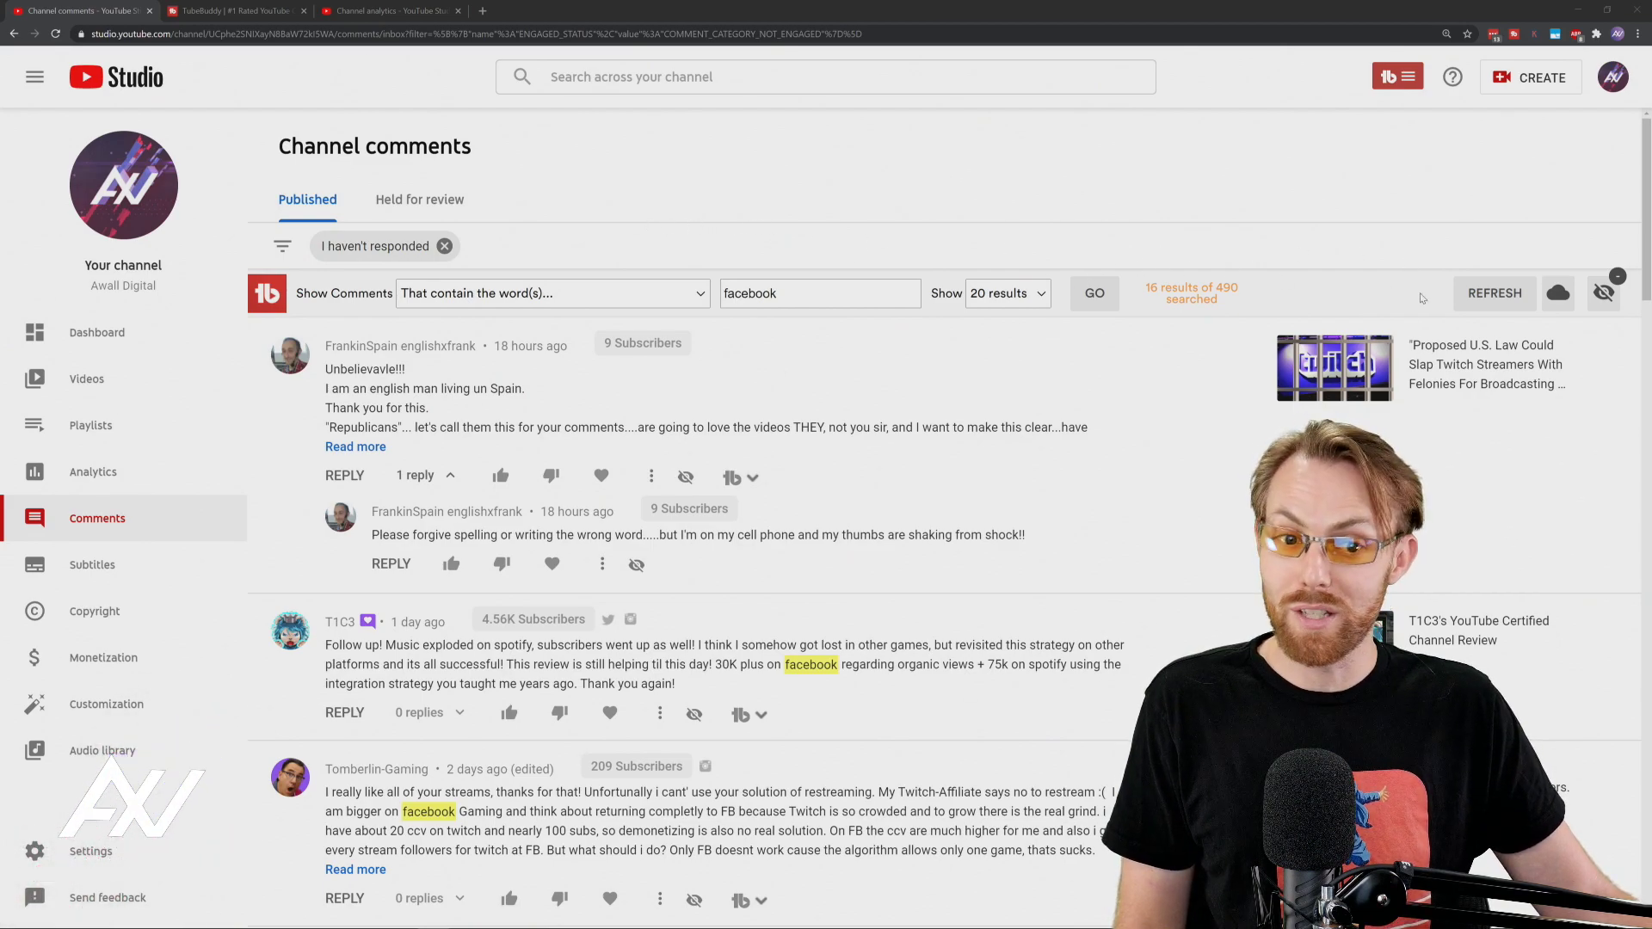
Bring up the comments word cloud, move it left, then close it
left_click(1559, 293)
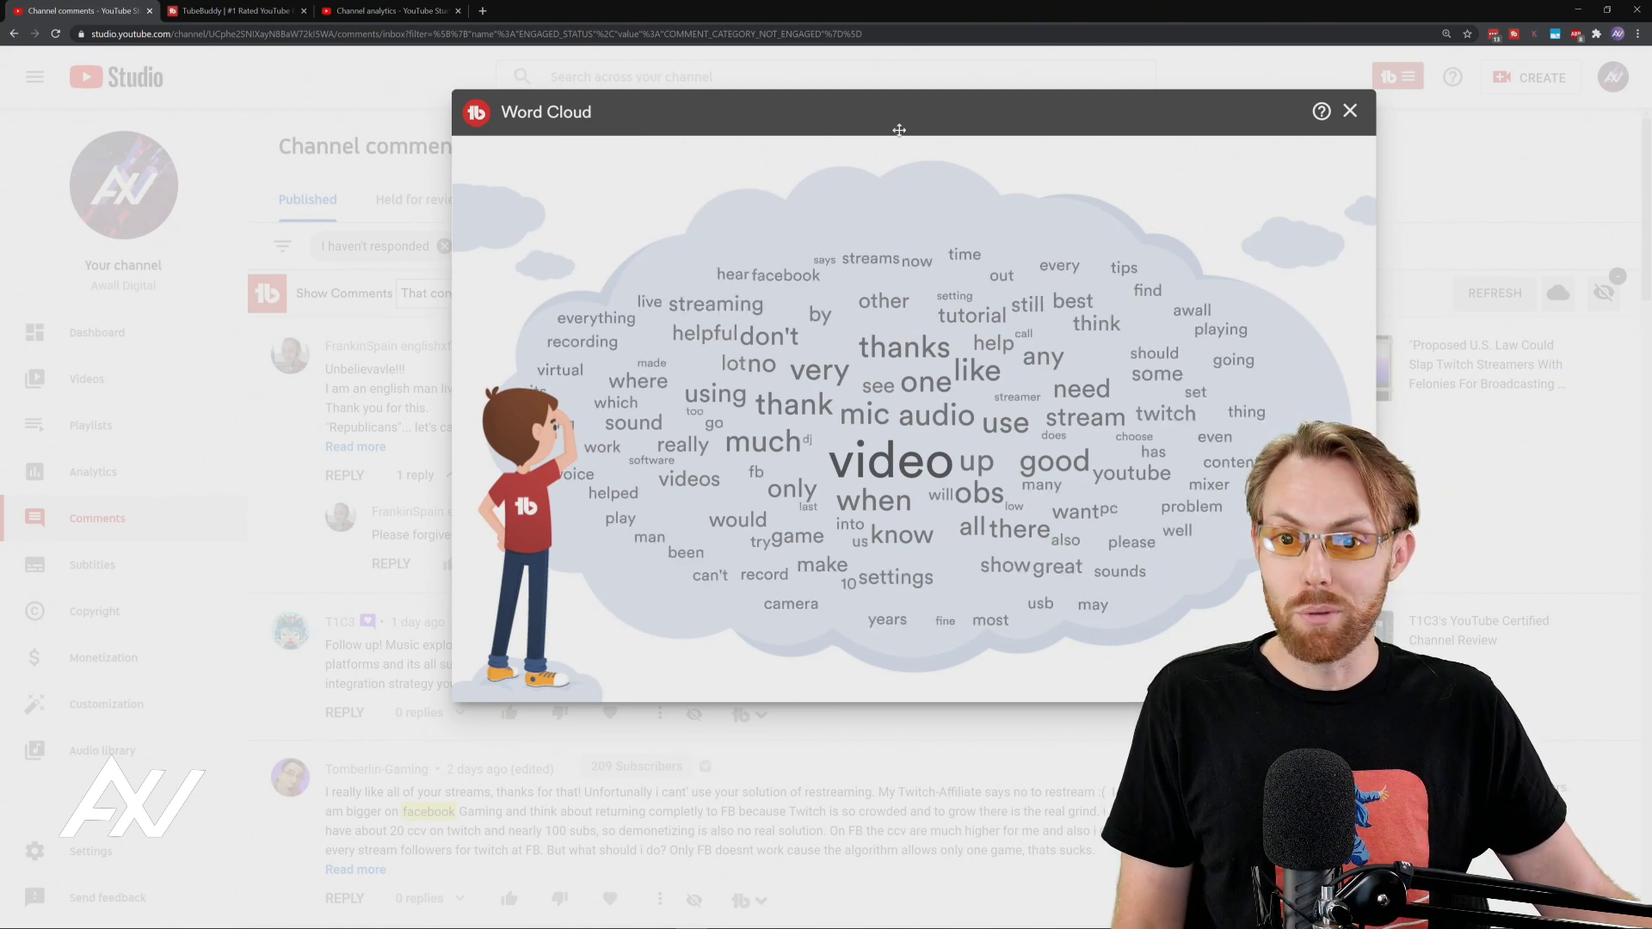
left_click_drag(879, 110, 632, 138)
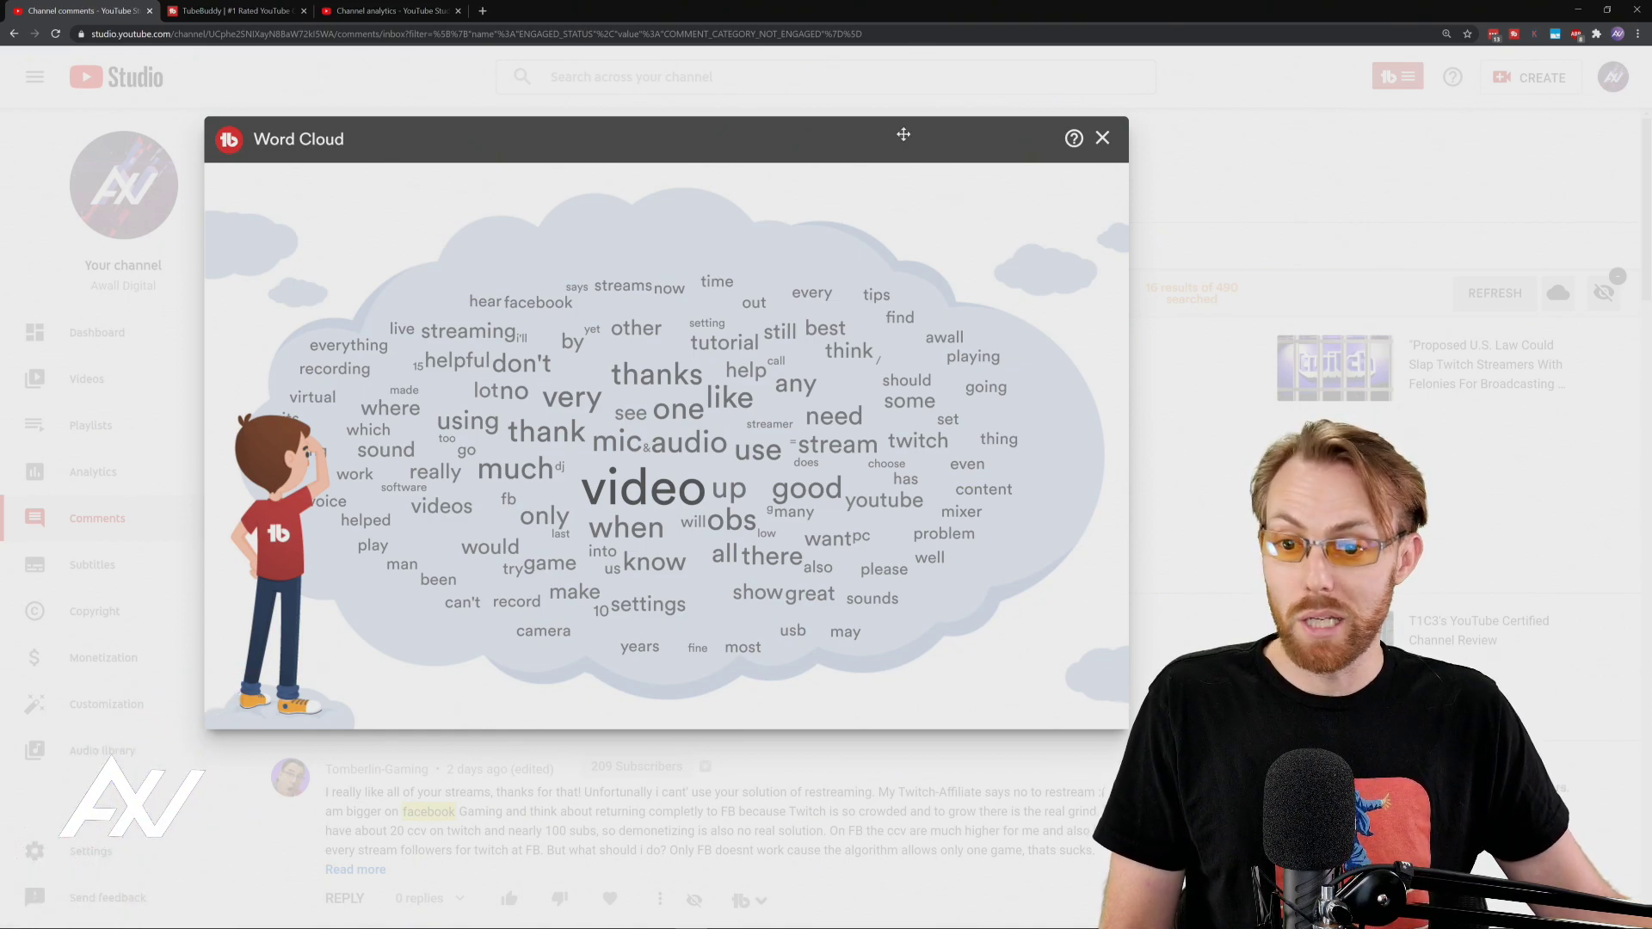
left_click(1104, 140)
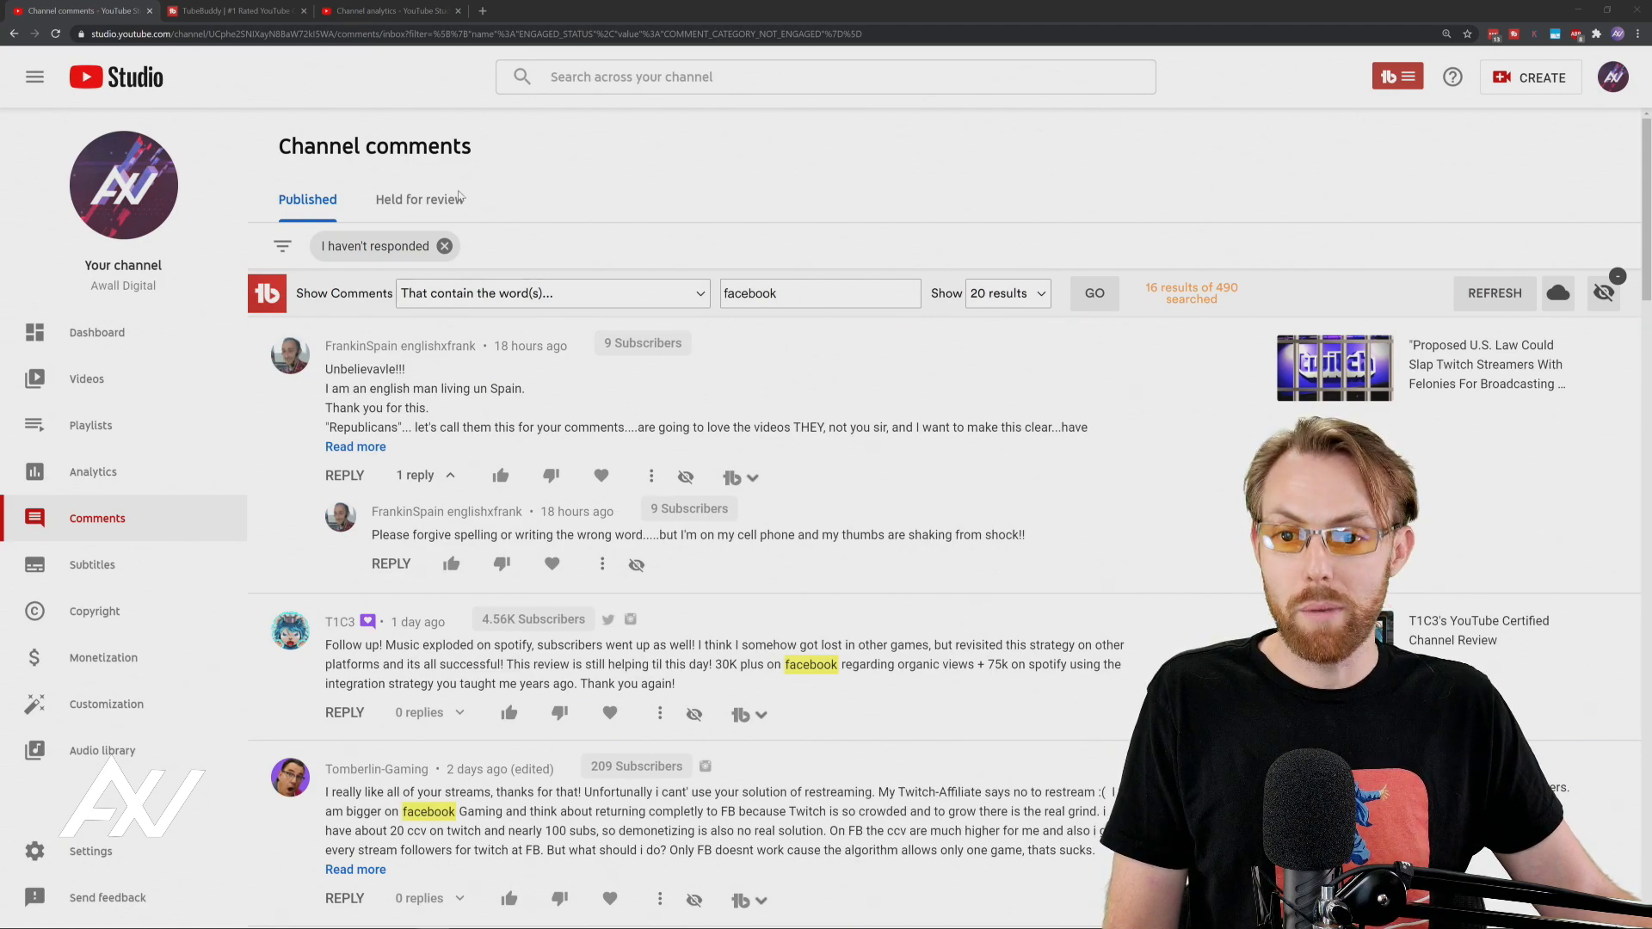
Show the Held for review comments and scroll through the ones caught by blocked words
left_click(458, 197)
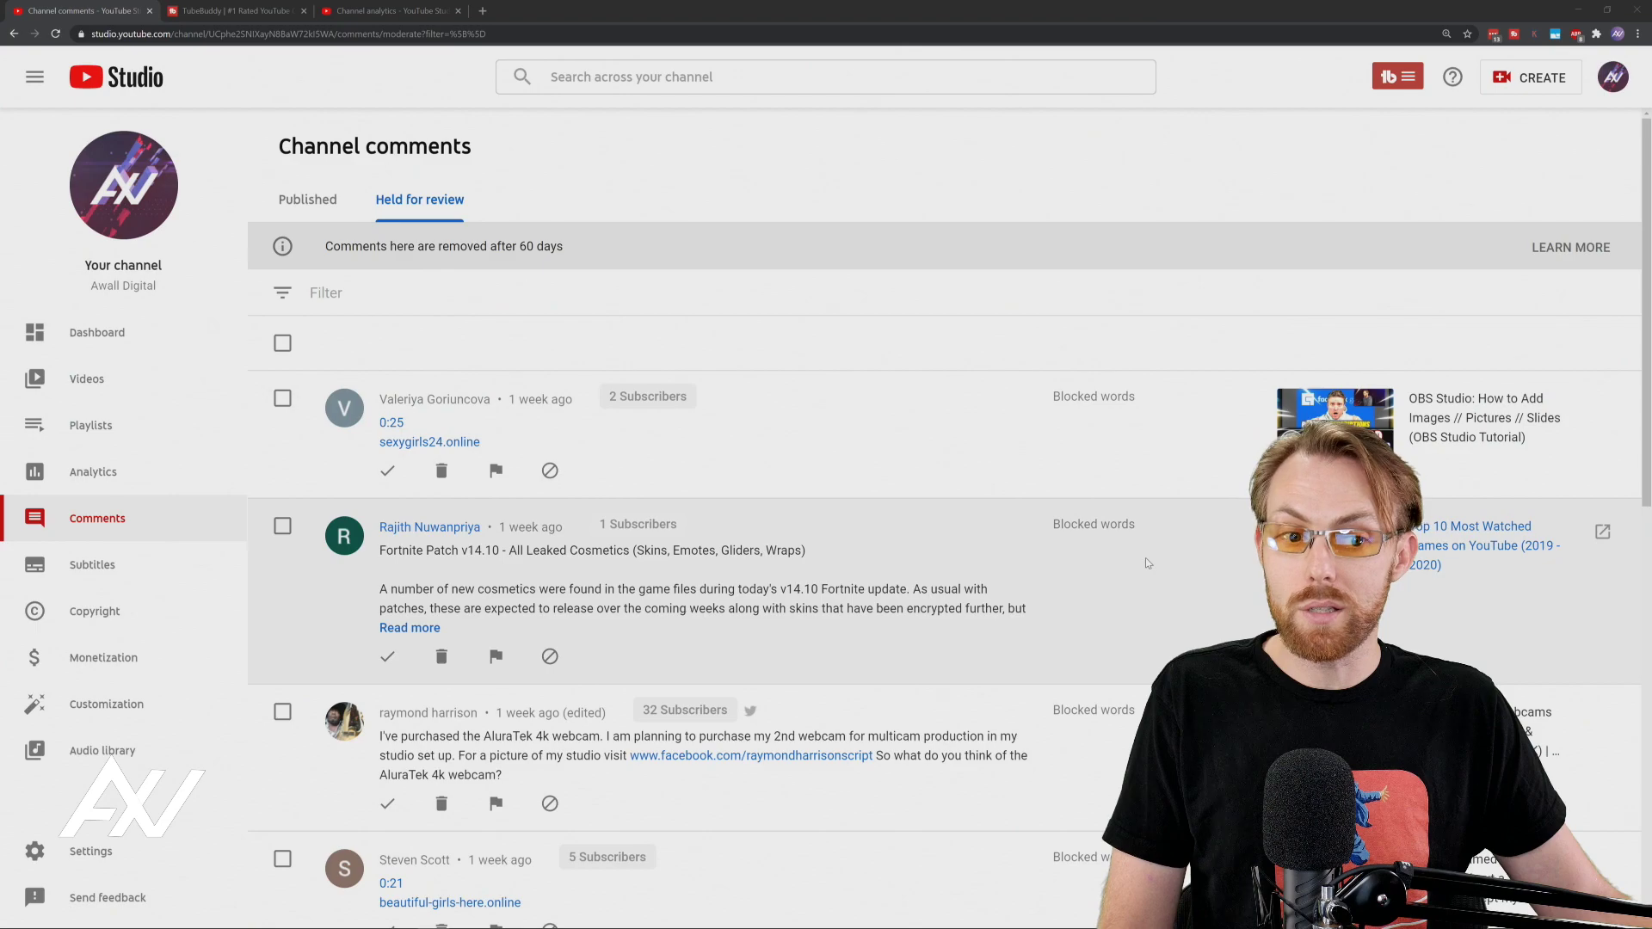
scroll(1146, 560, "down", 5)
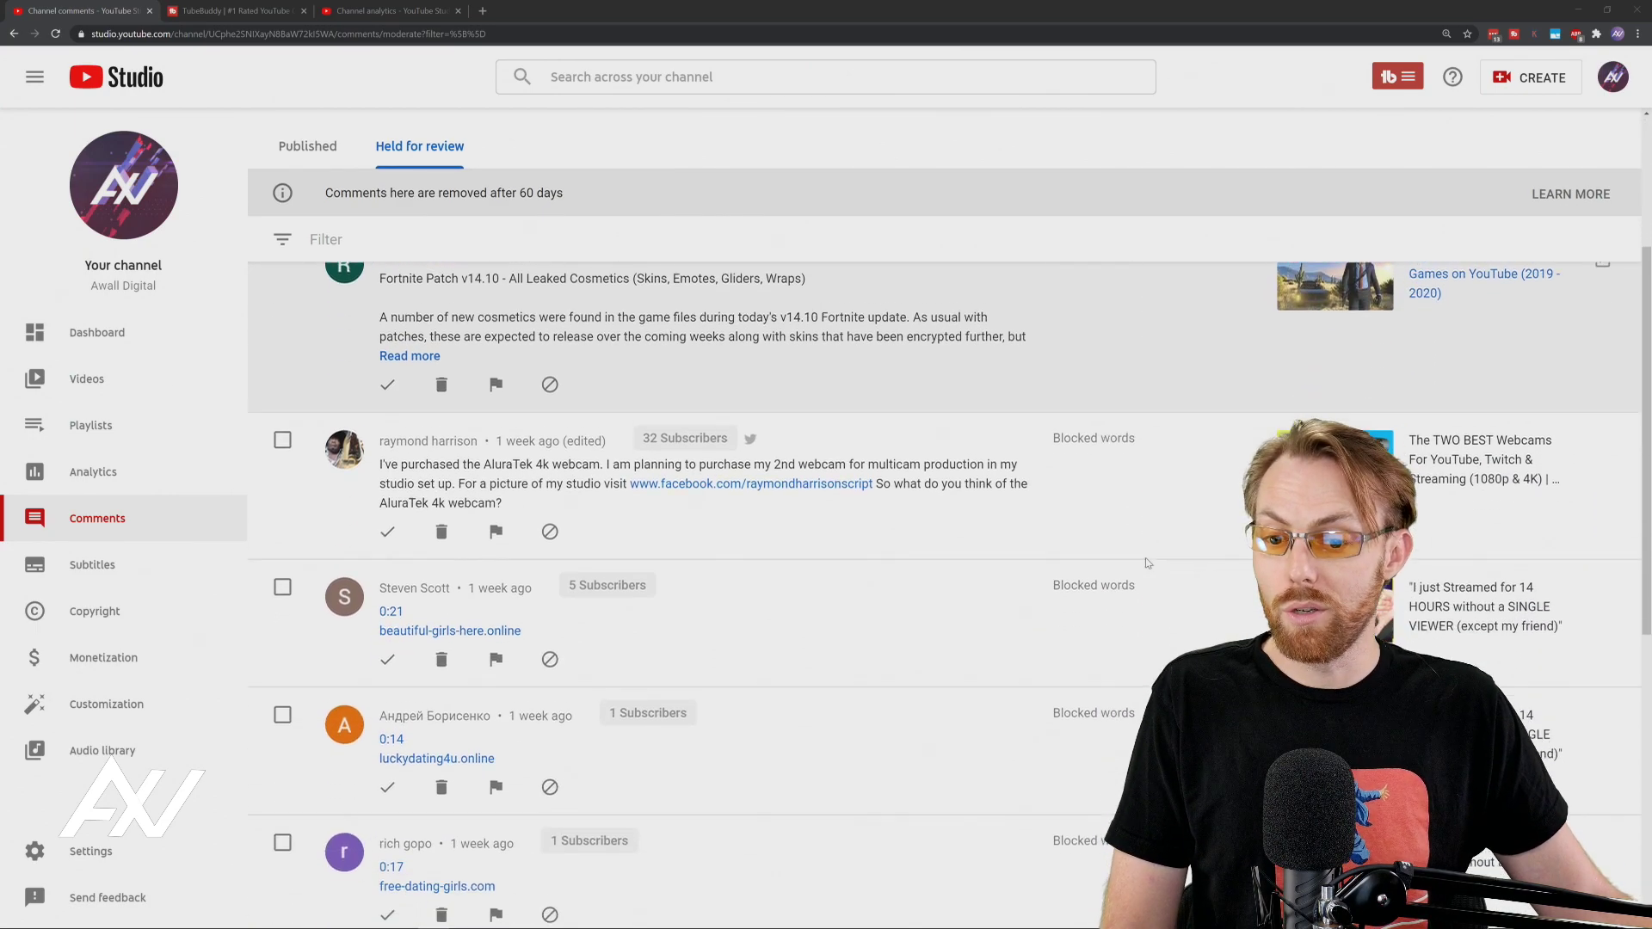
scroll(1146, 564, "down", 3)
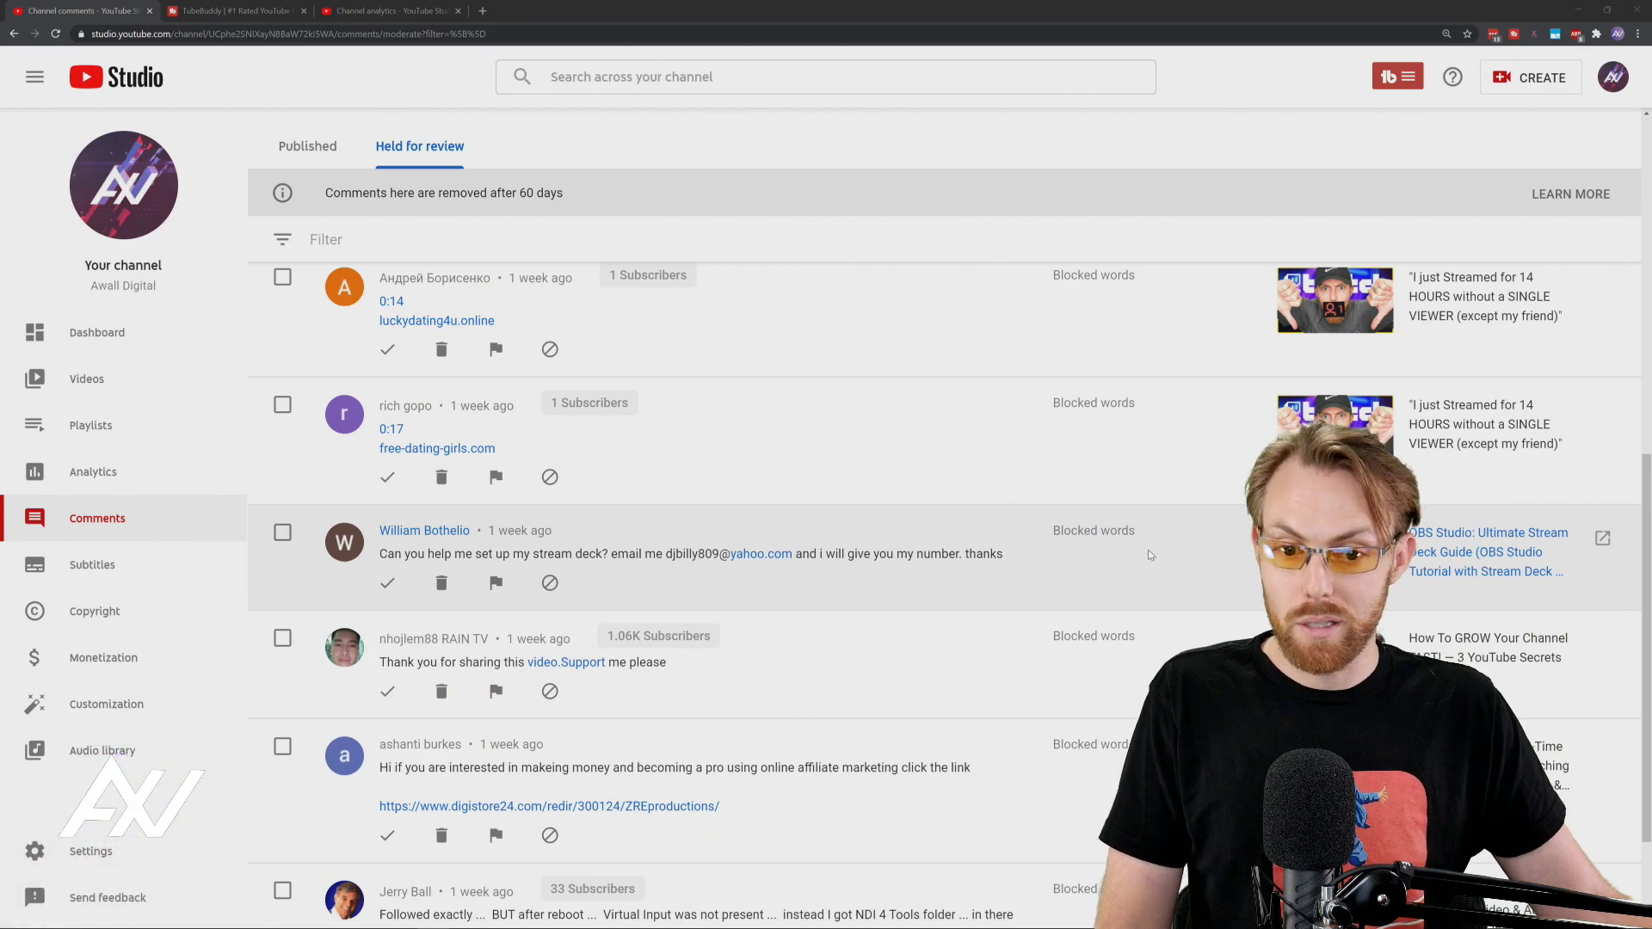
scroll(1149, 555, "down", 1)
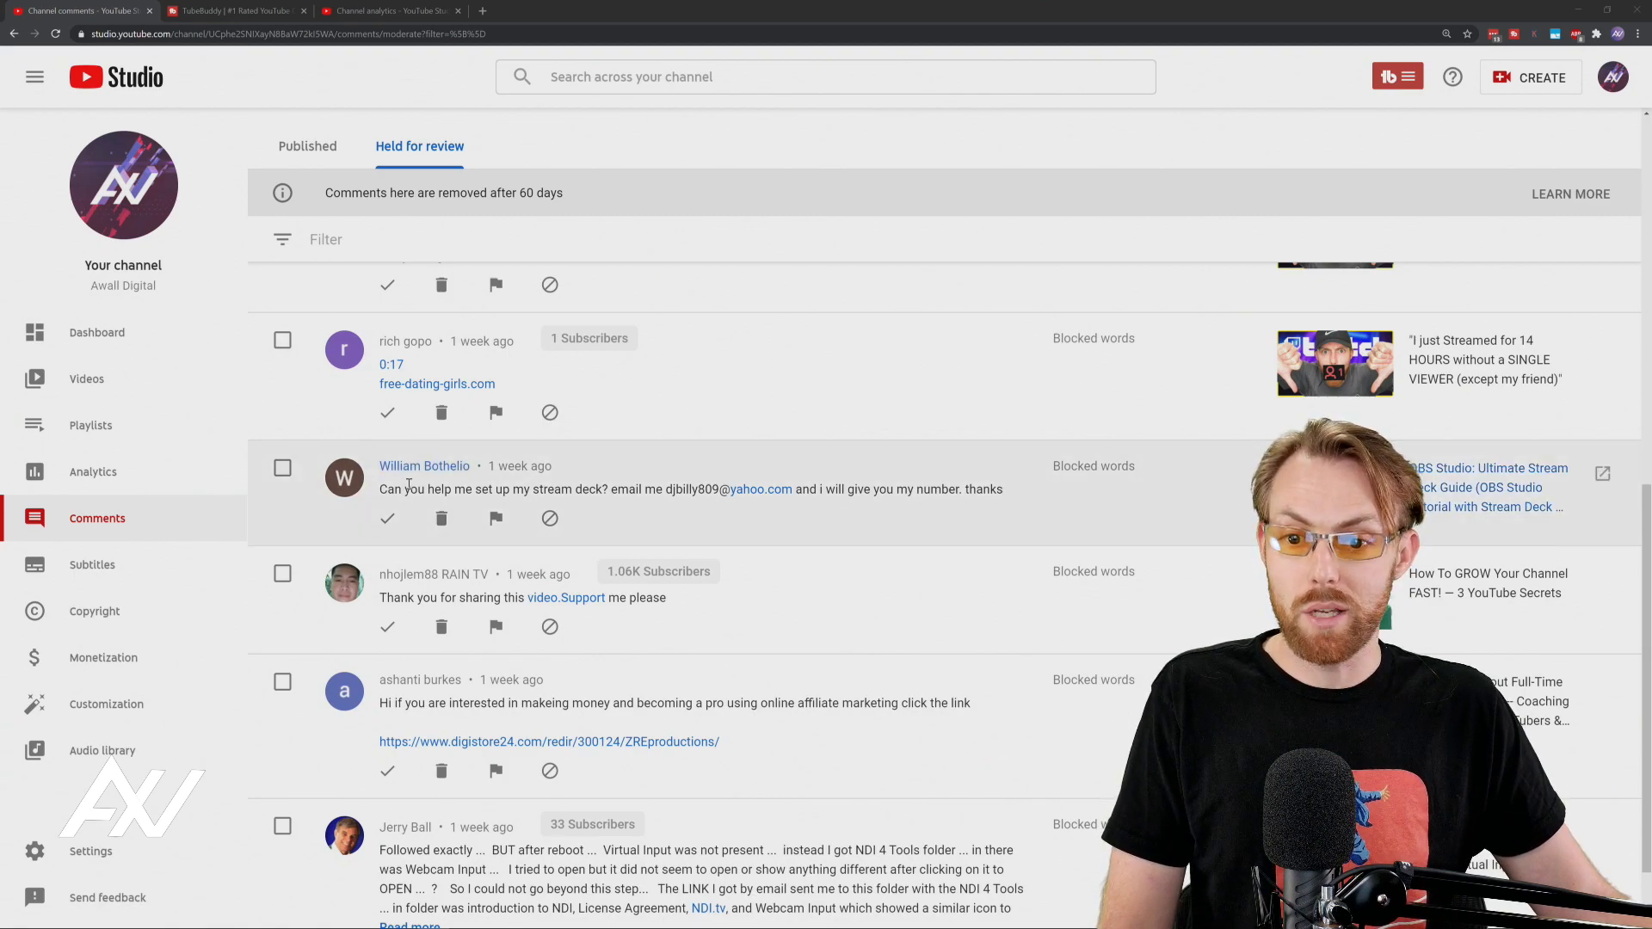
Approve the held comment asking for help setting up a stream deck, then review the remaining list
left_click_drag(392, 491, 1019, 500)
left_click(1024, 494)
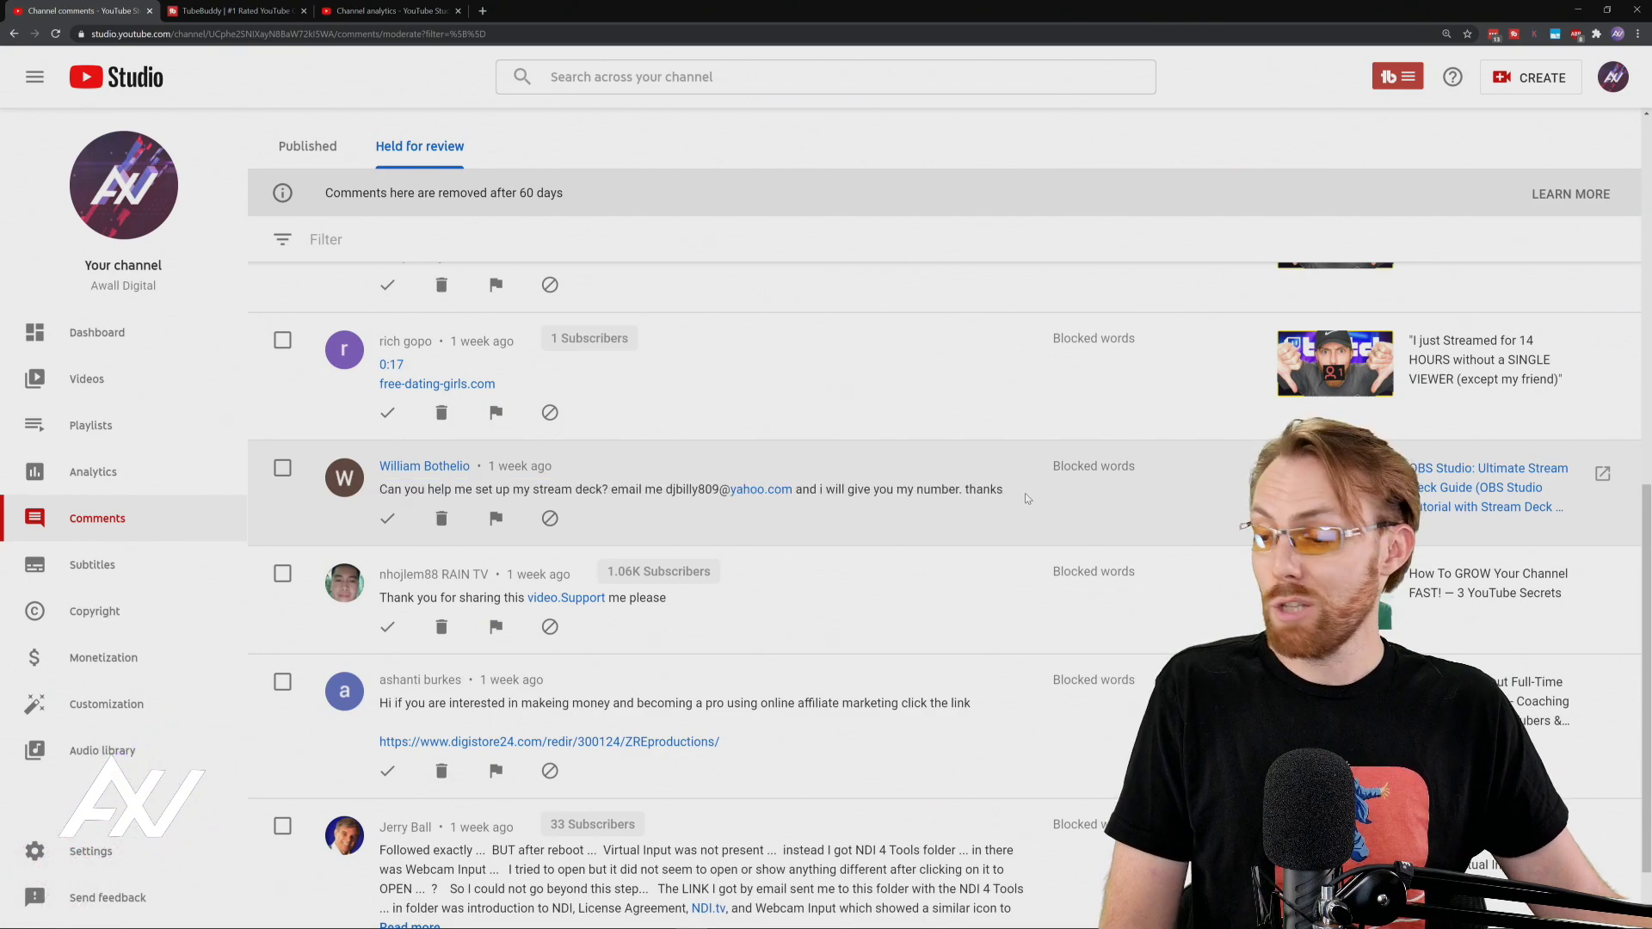
left_click(388, 519)
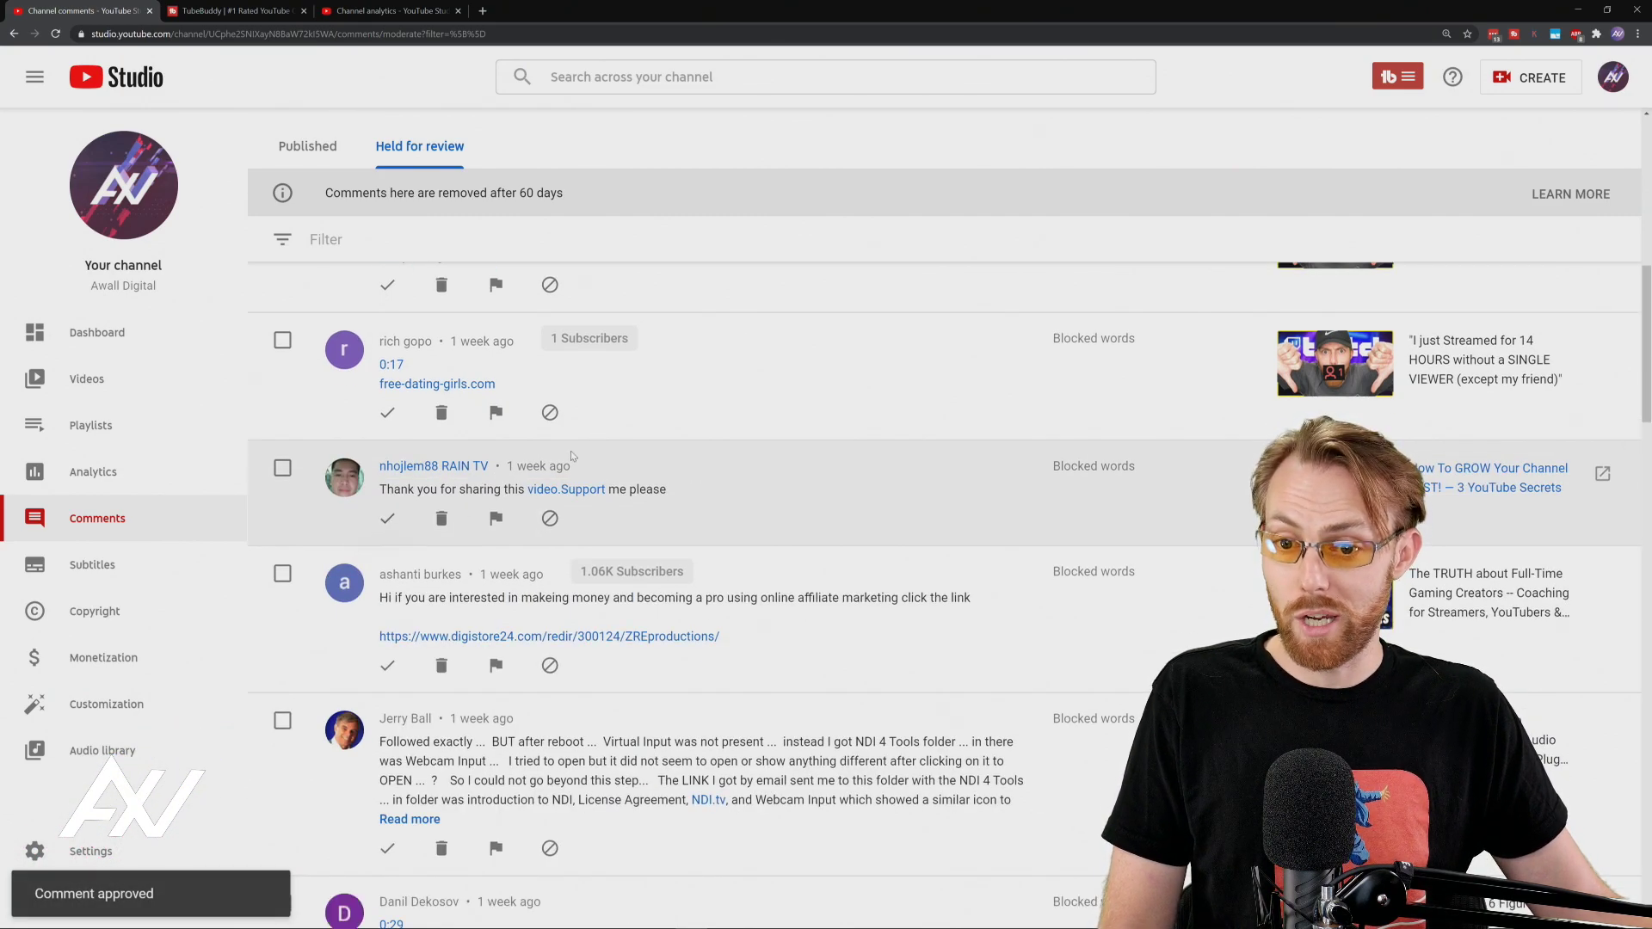
scroll(770, 513, "up", 8)
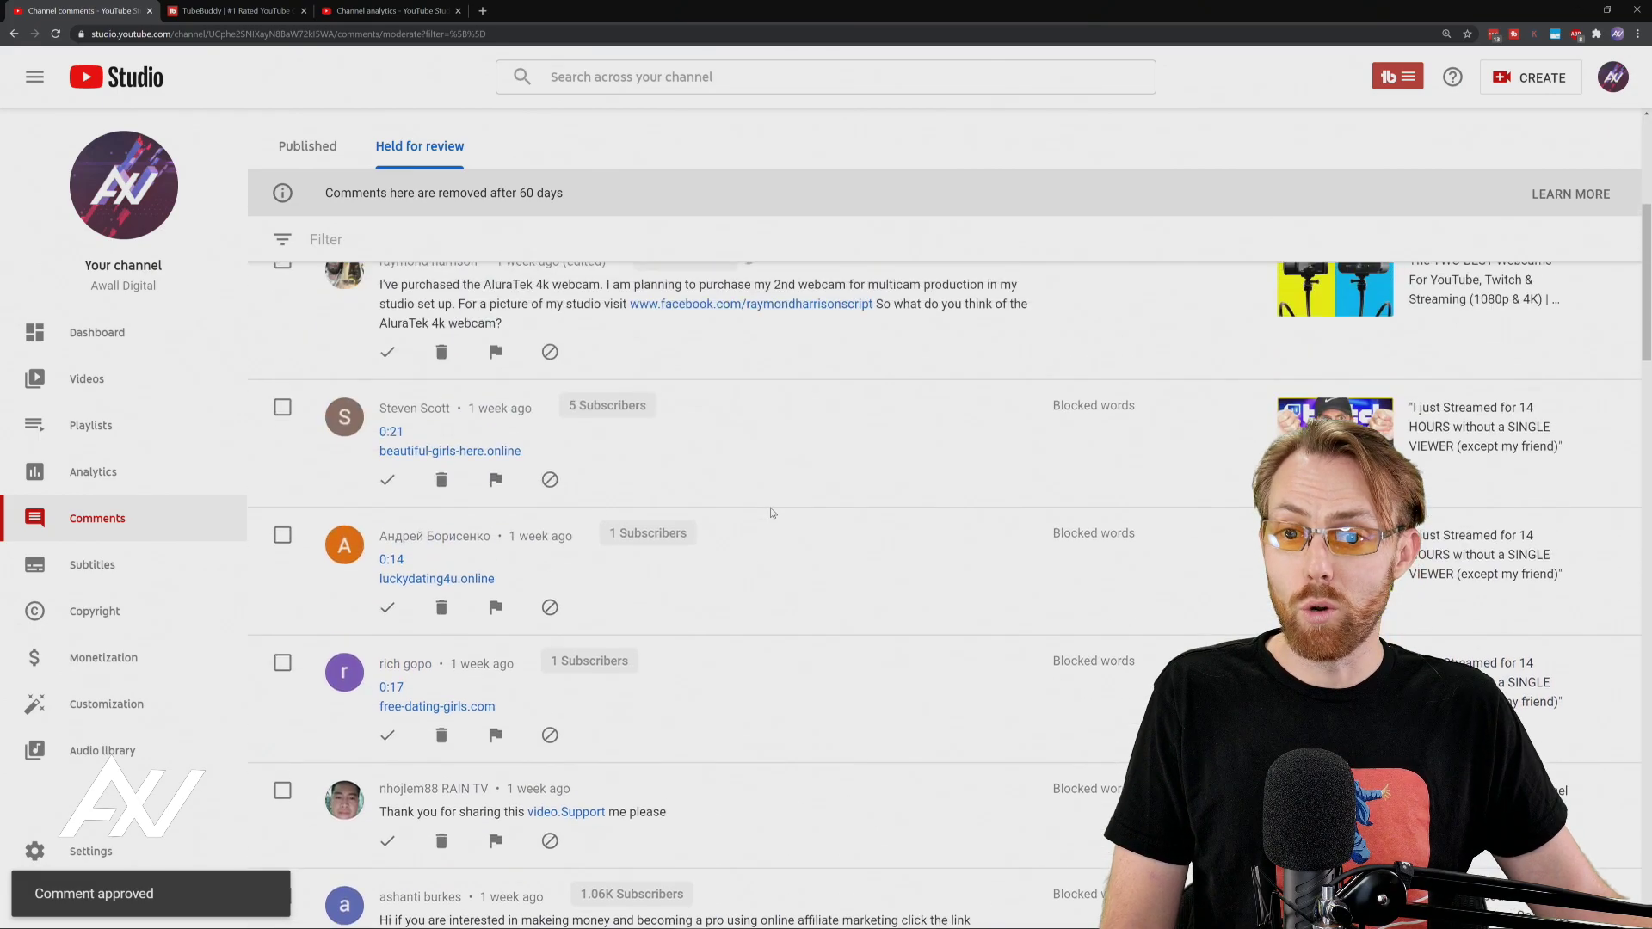
scroll(904, 550, "up", 2)
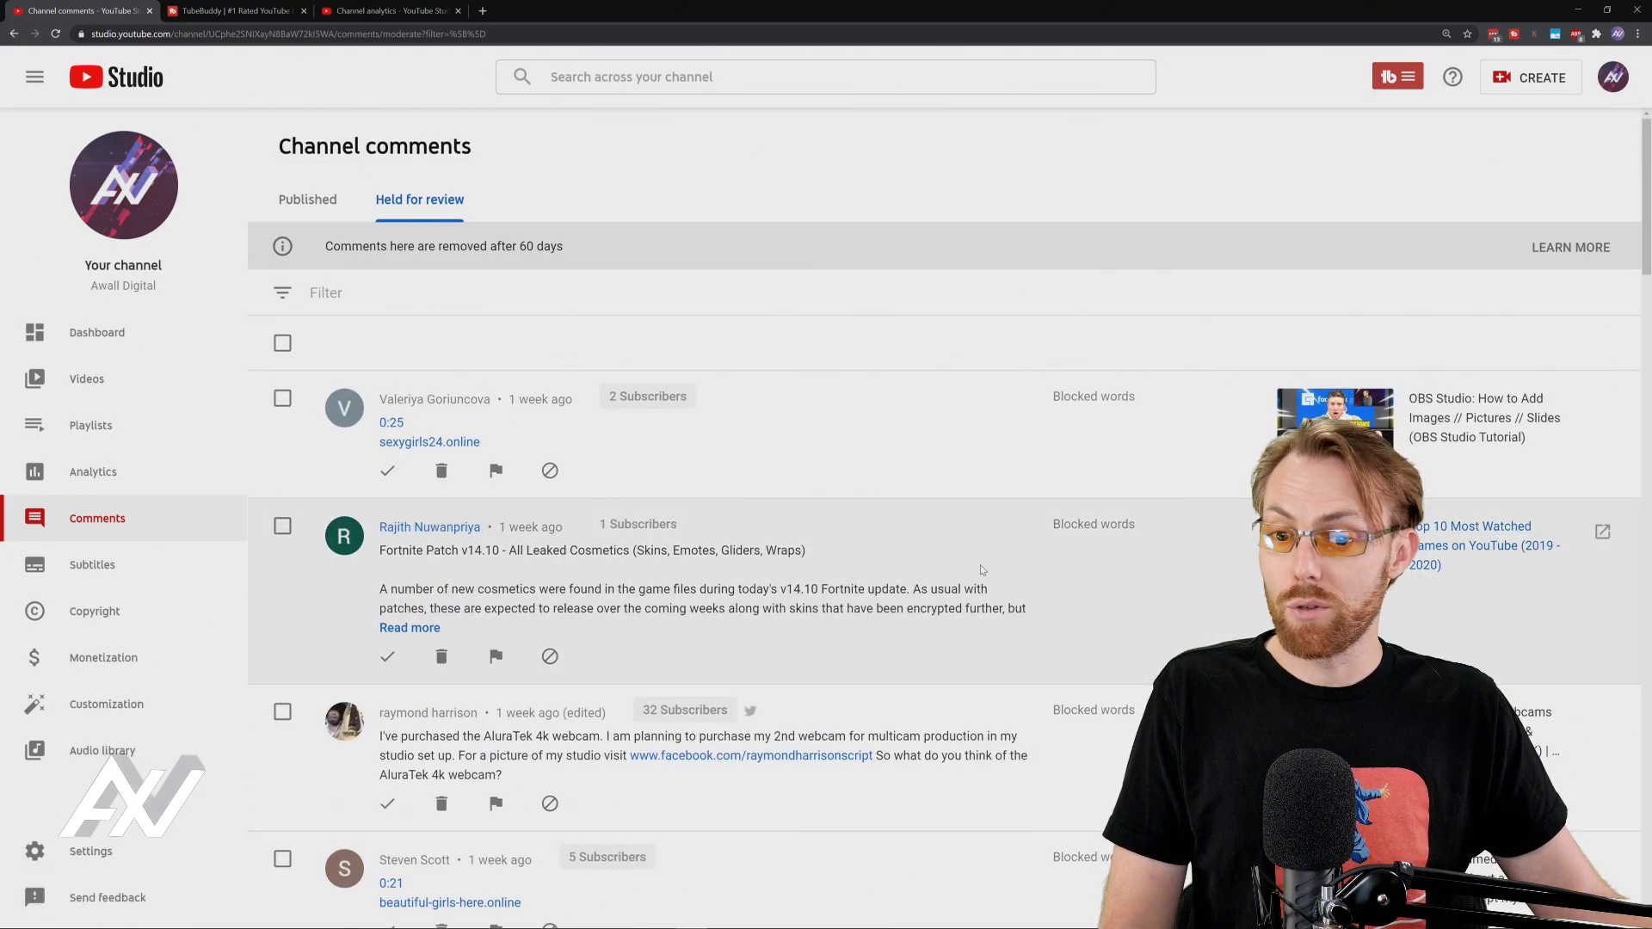
scroll(1046, 620, "down", 9)
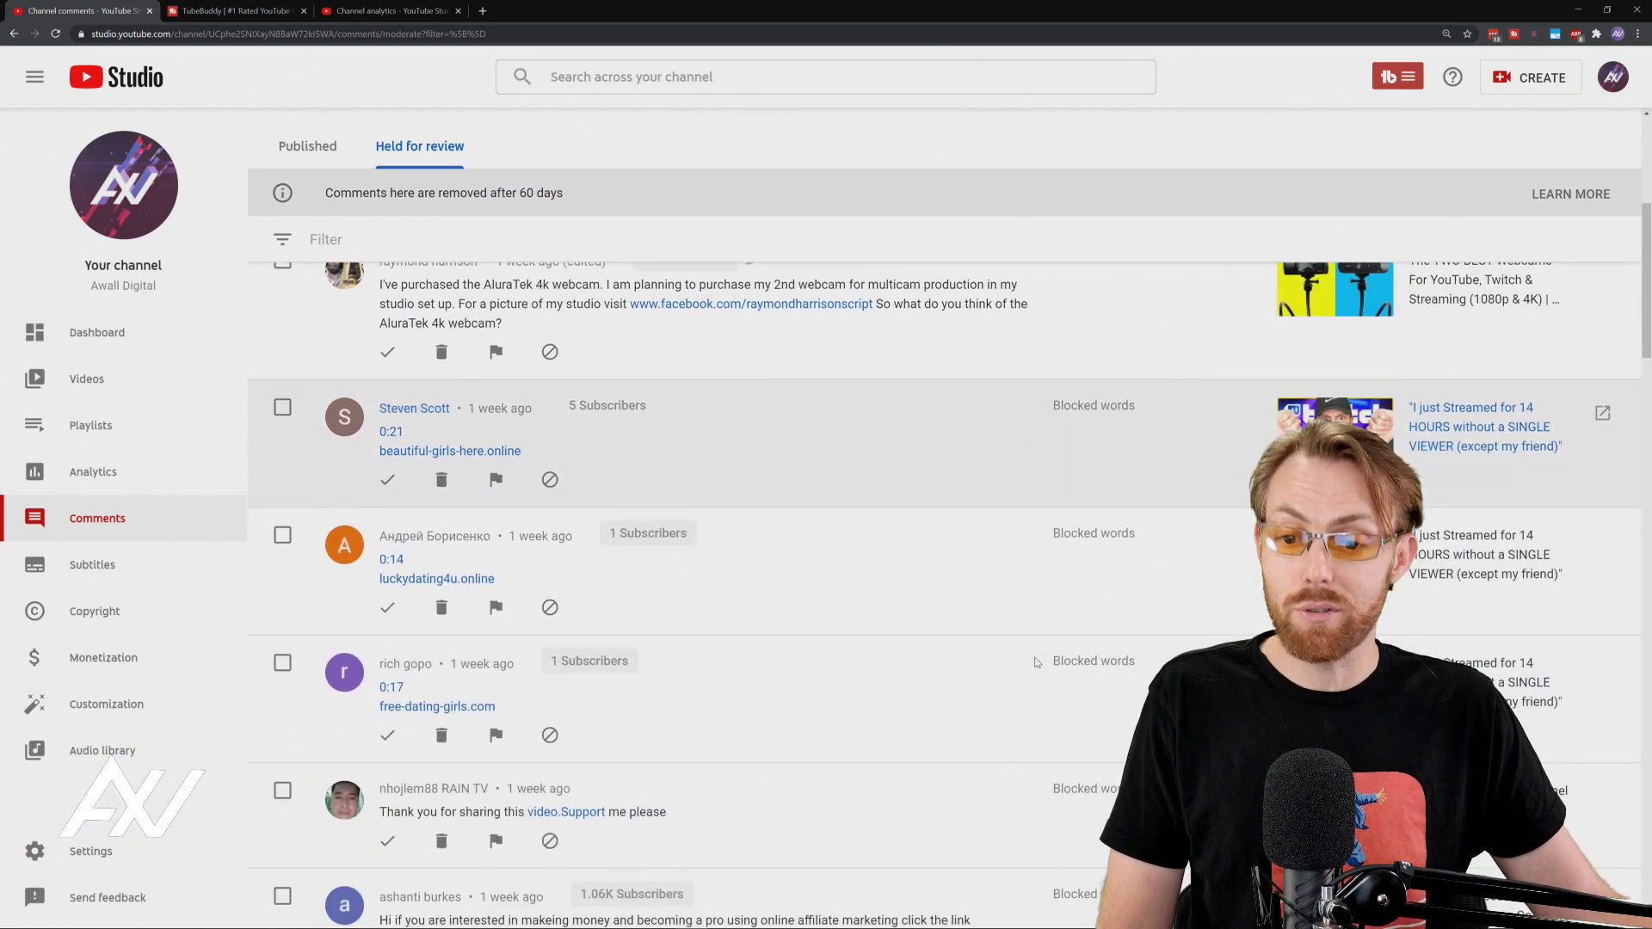
scroll(1036, 661, "down", 5)
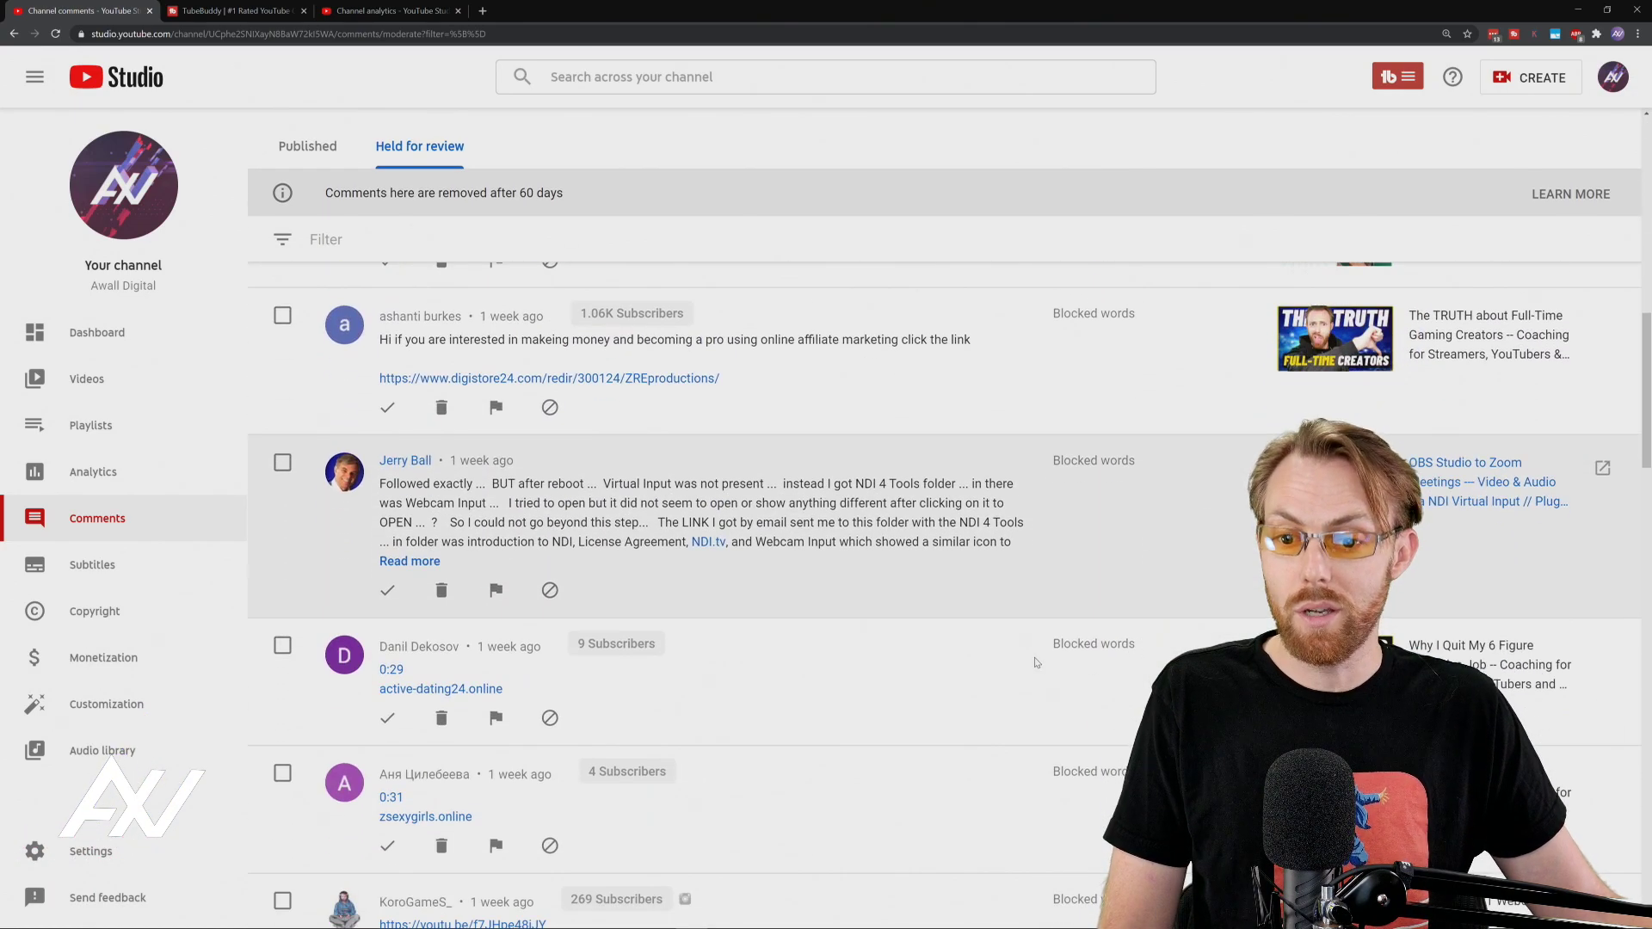
scroll(1036, 662, "down", 9)
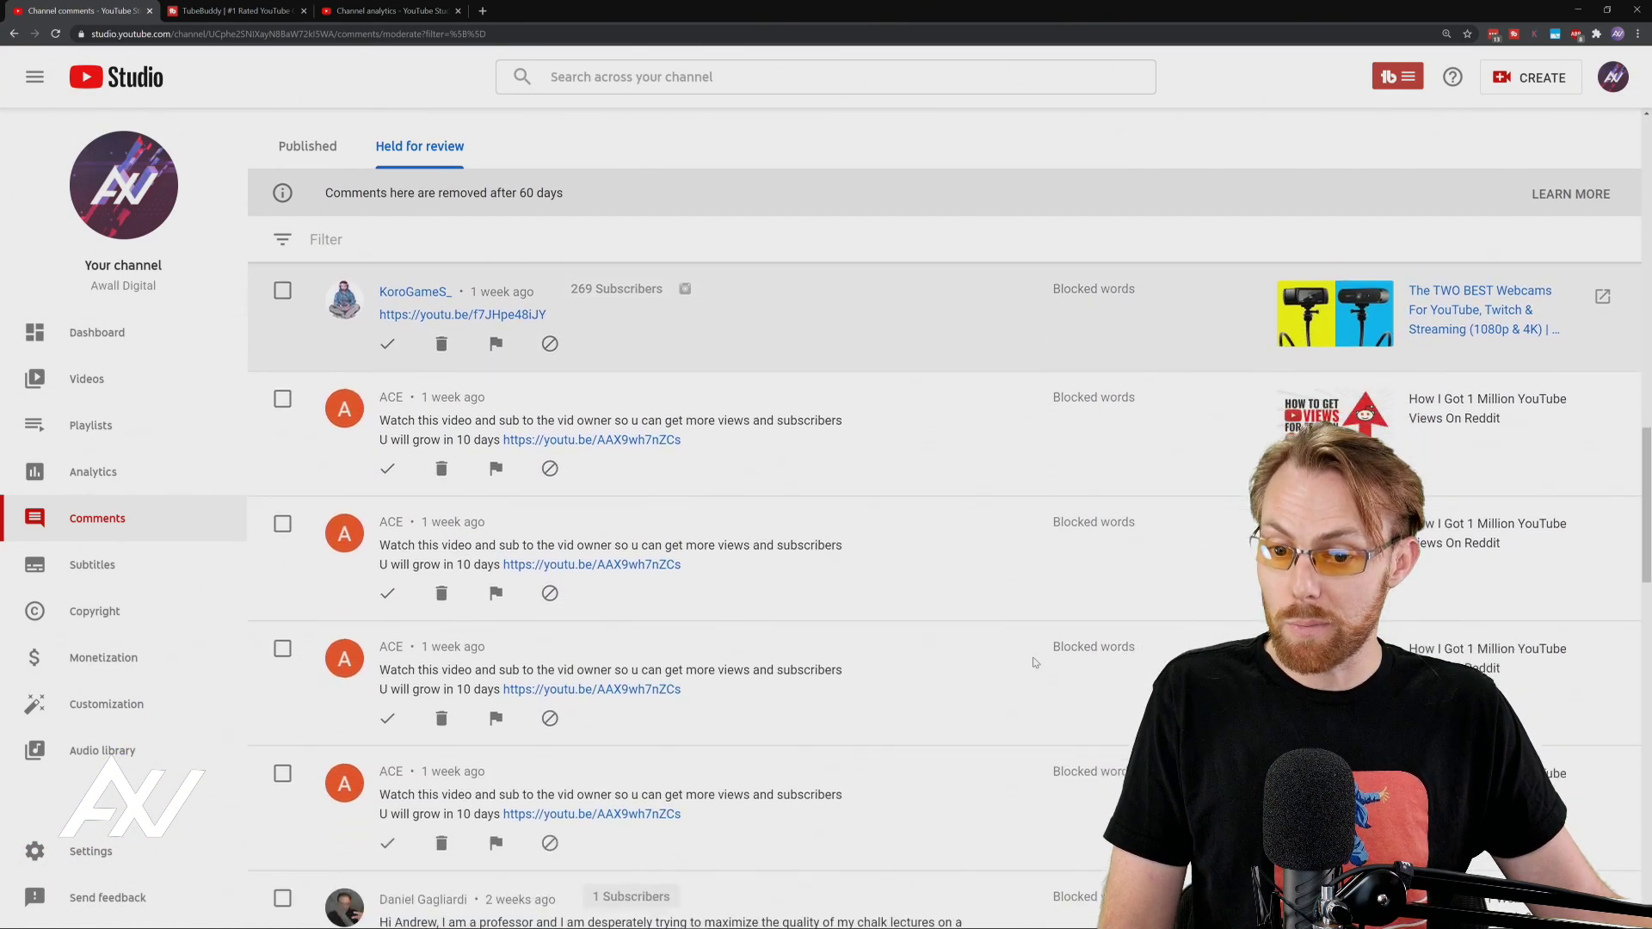
scroll(1034, 661, "down", 7)
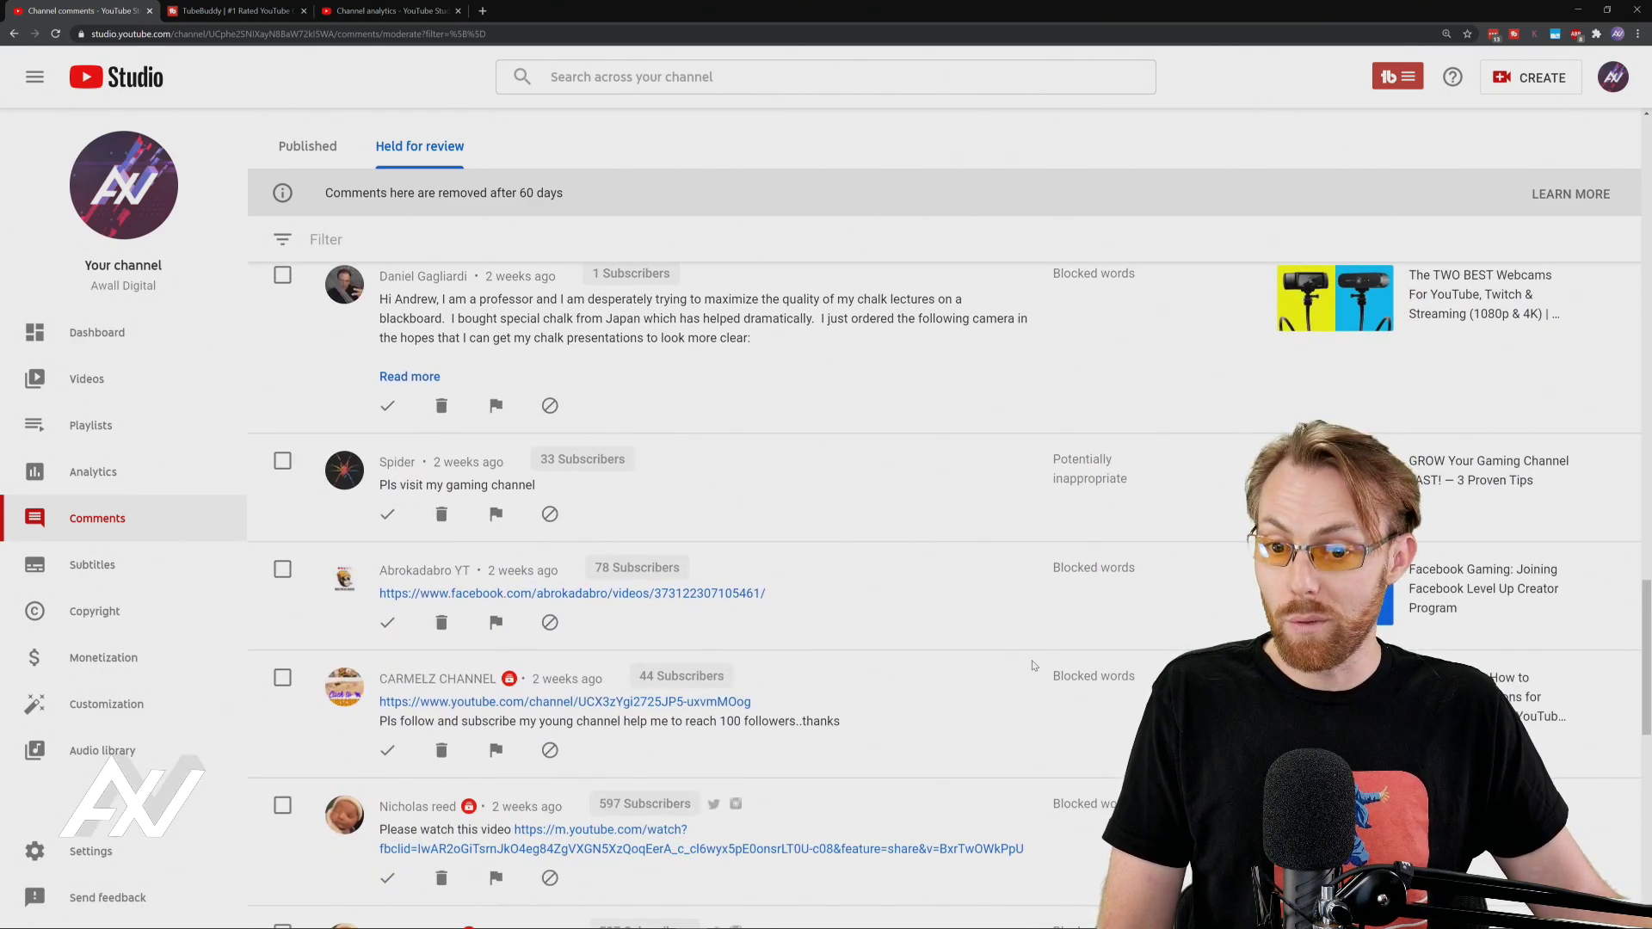
scroll(1034, 663, "up", 20)
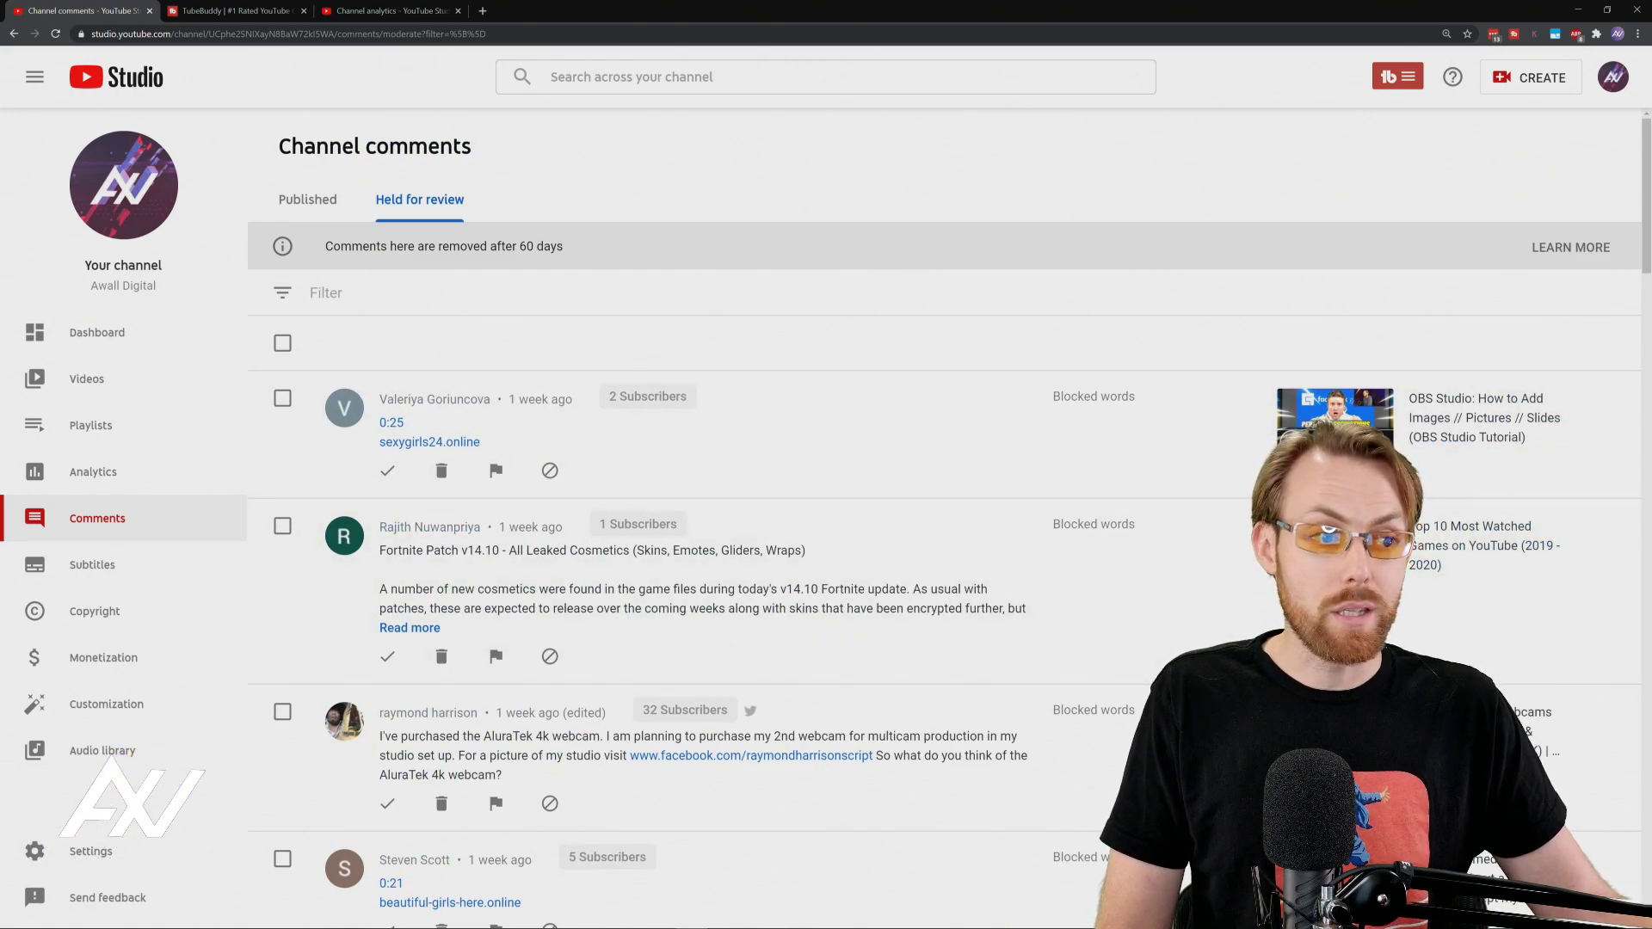
Check the held-comment filter options, then return to the Published comments tab
left_click_drag(807, 252, 594, 252)
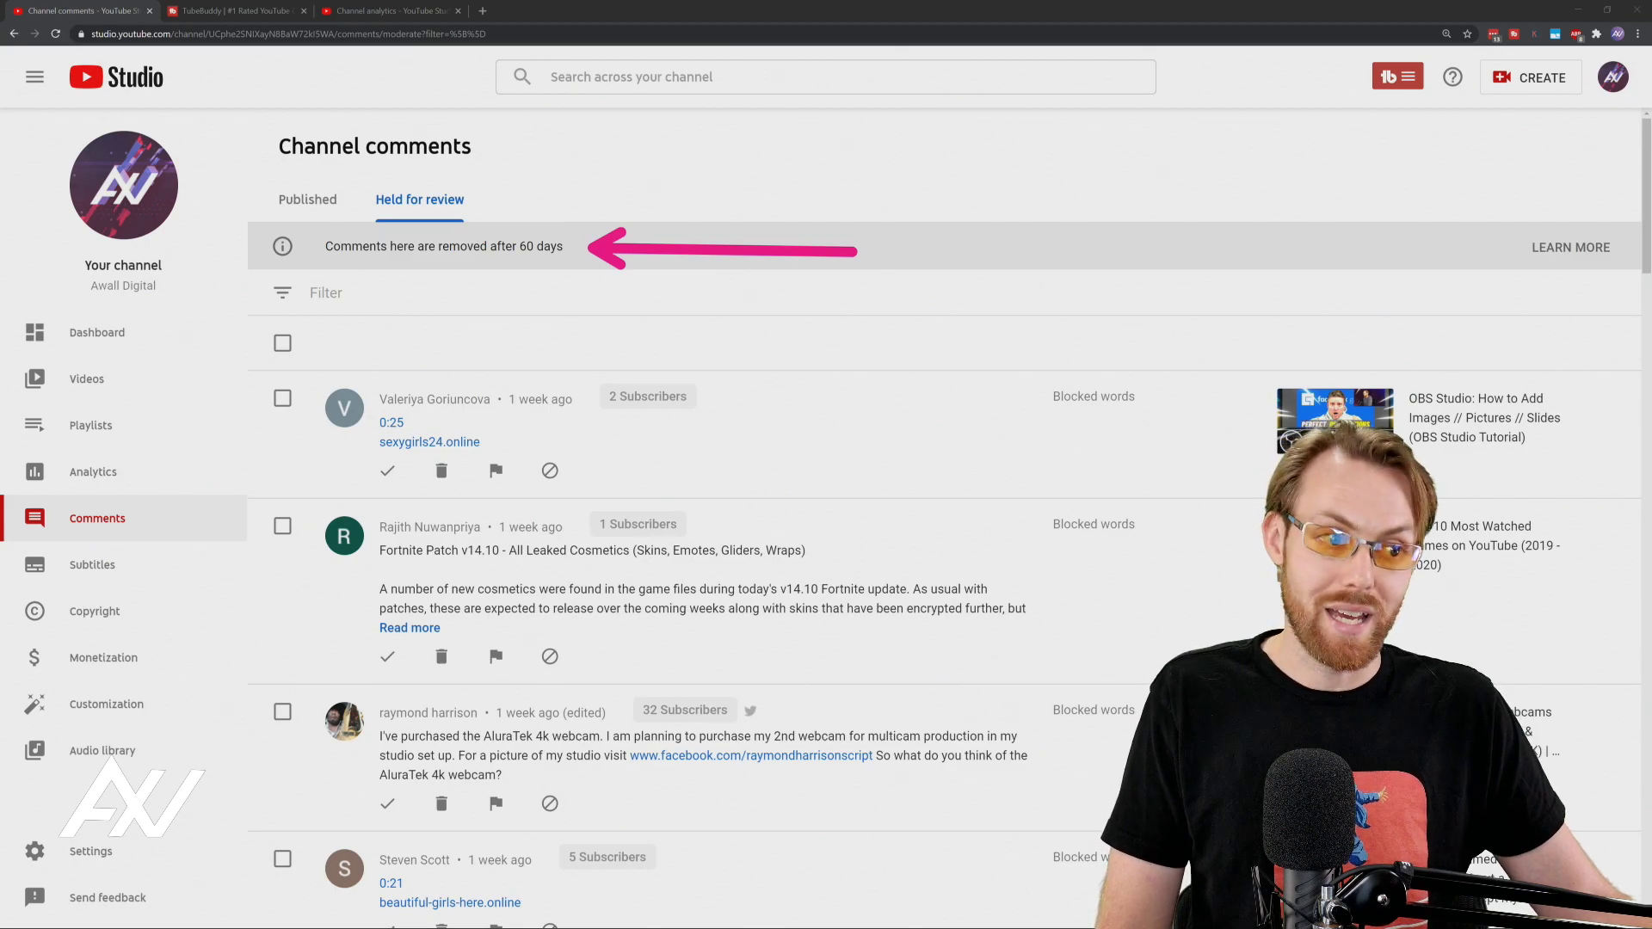
left_click(302, 297)
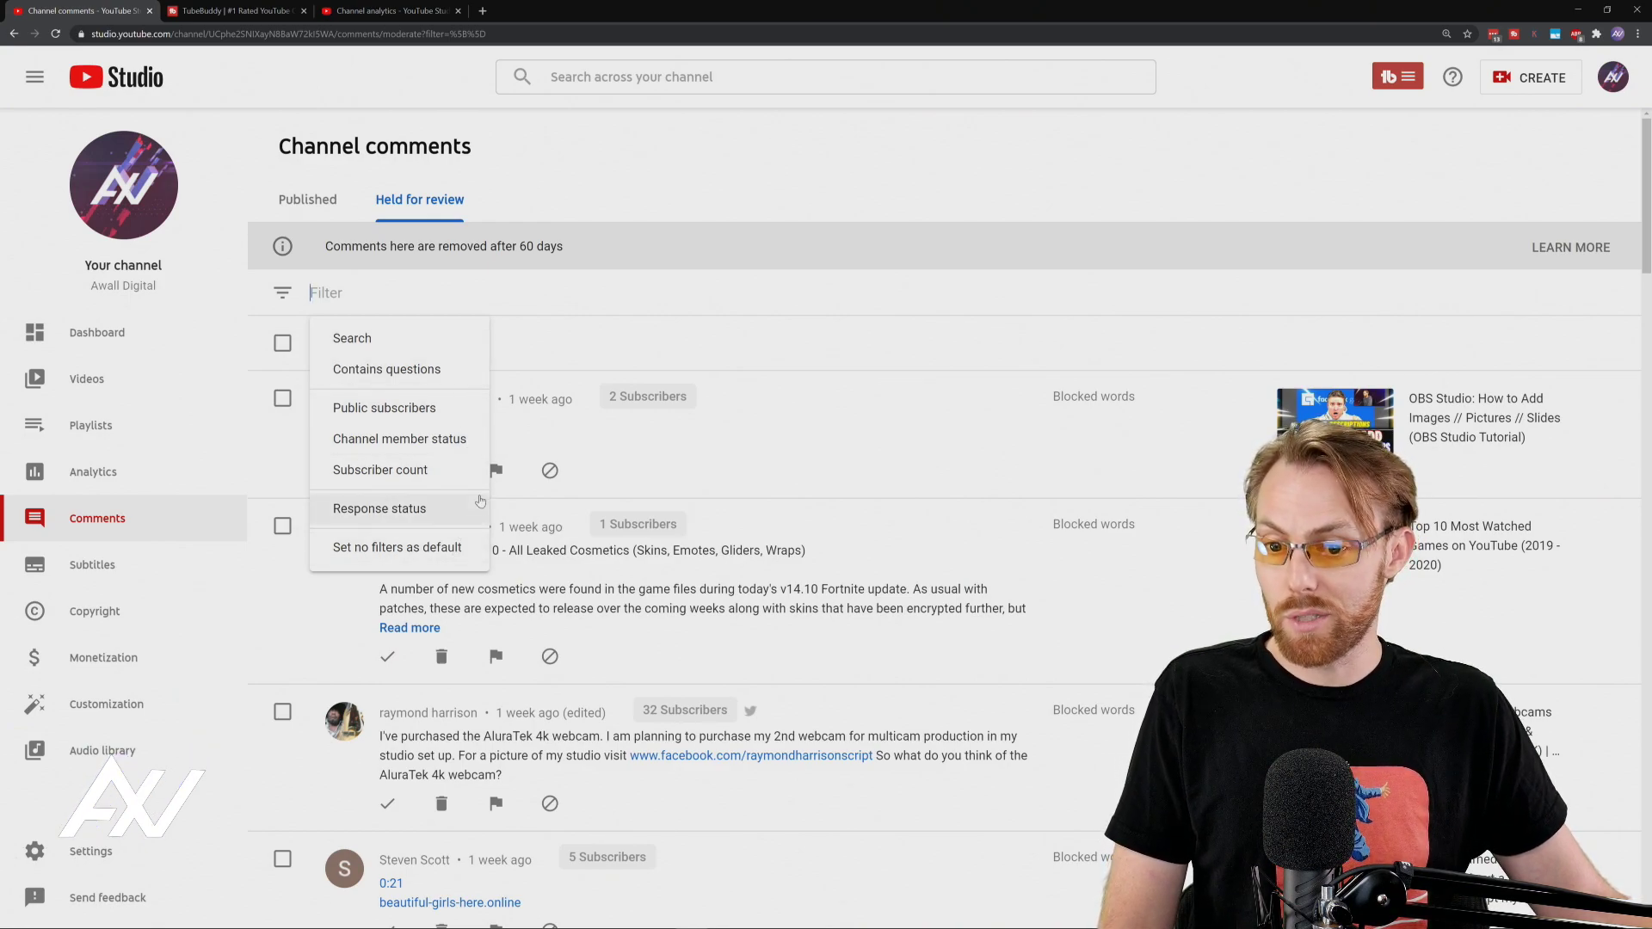
left_click(856, 324)
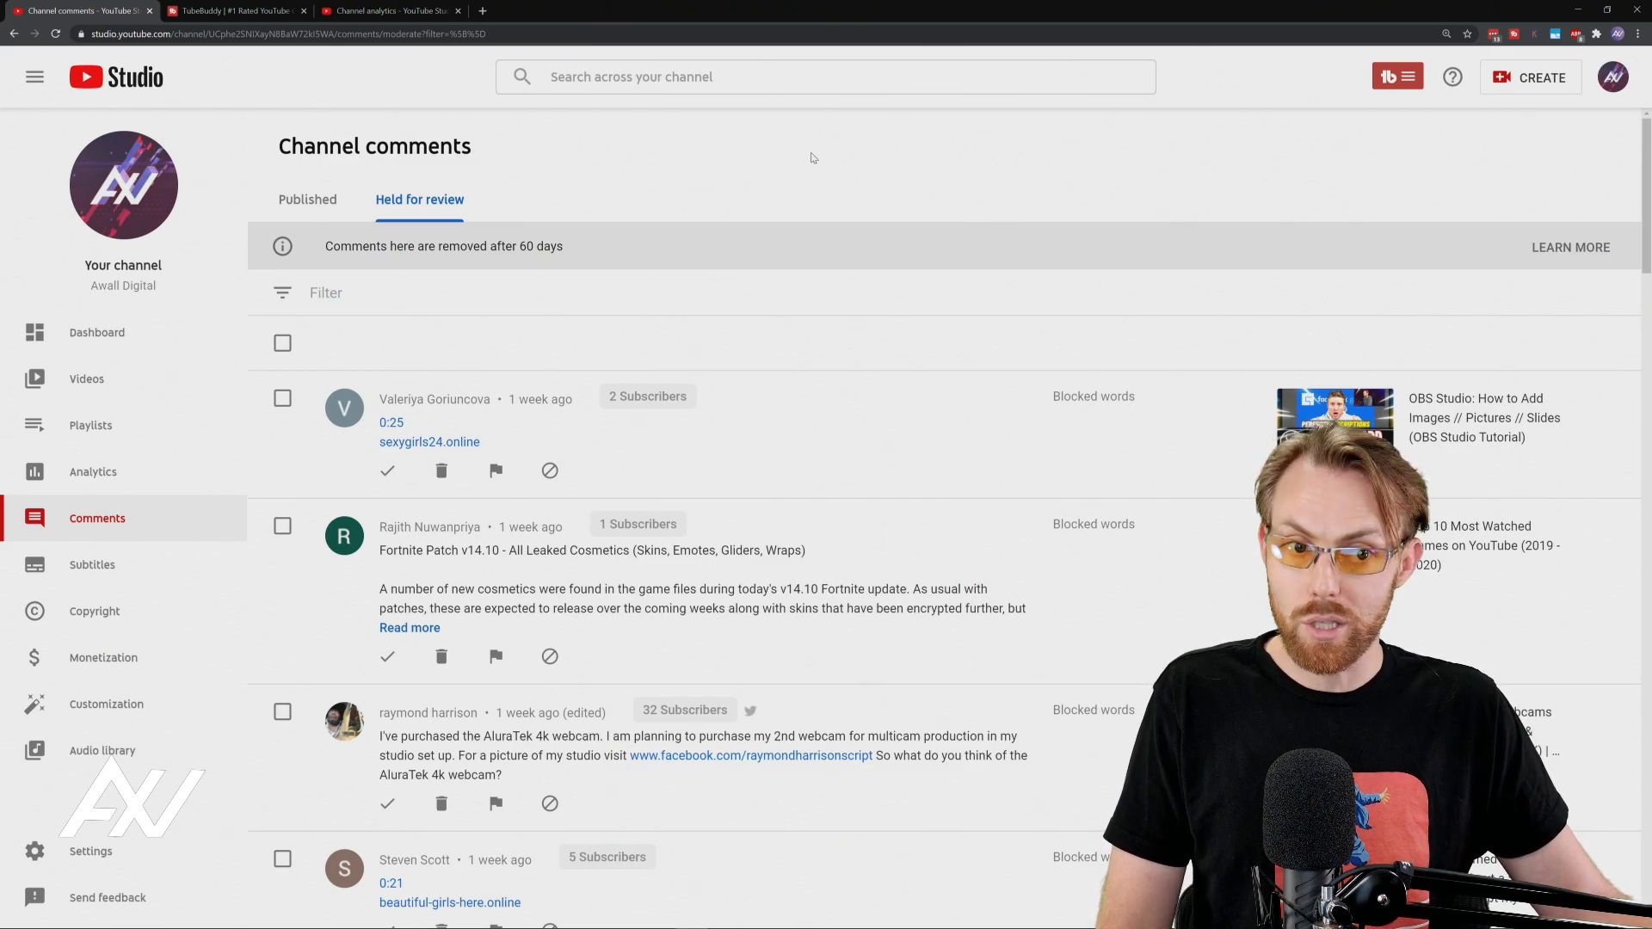
left_click(306, 200)
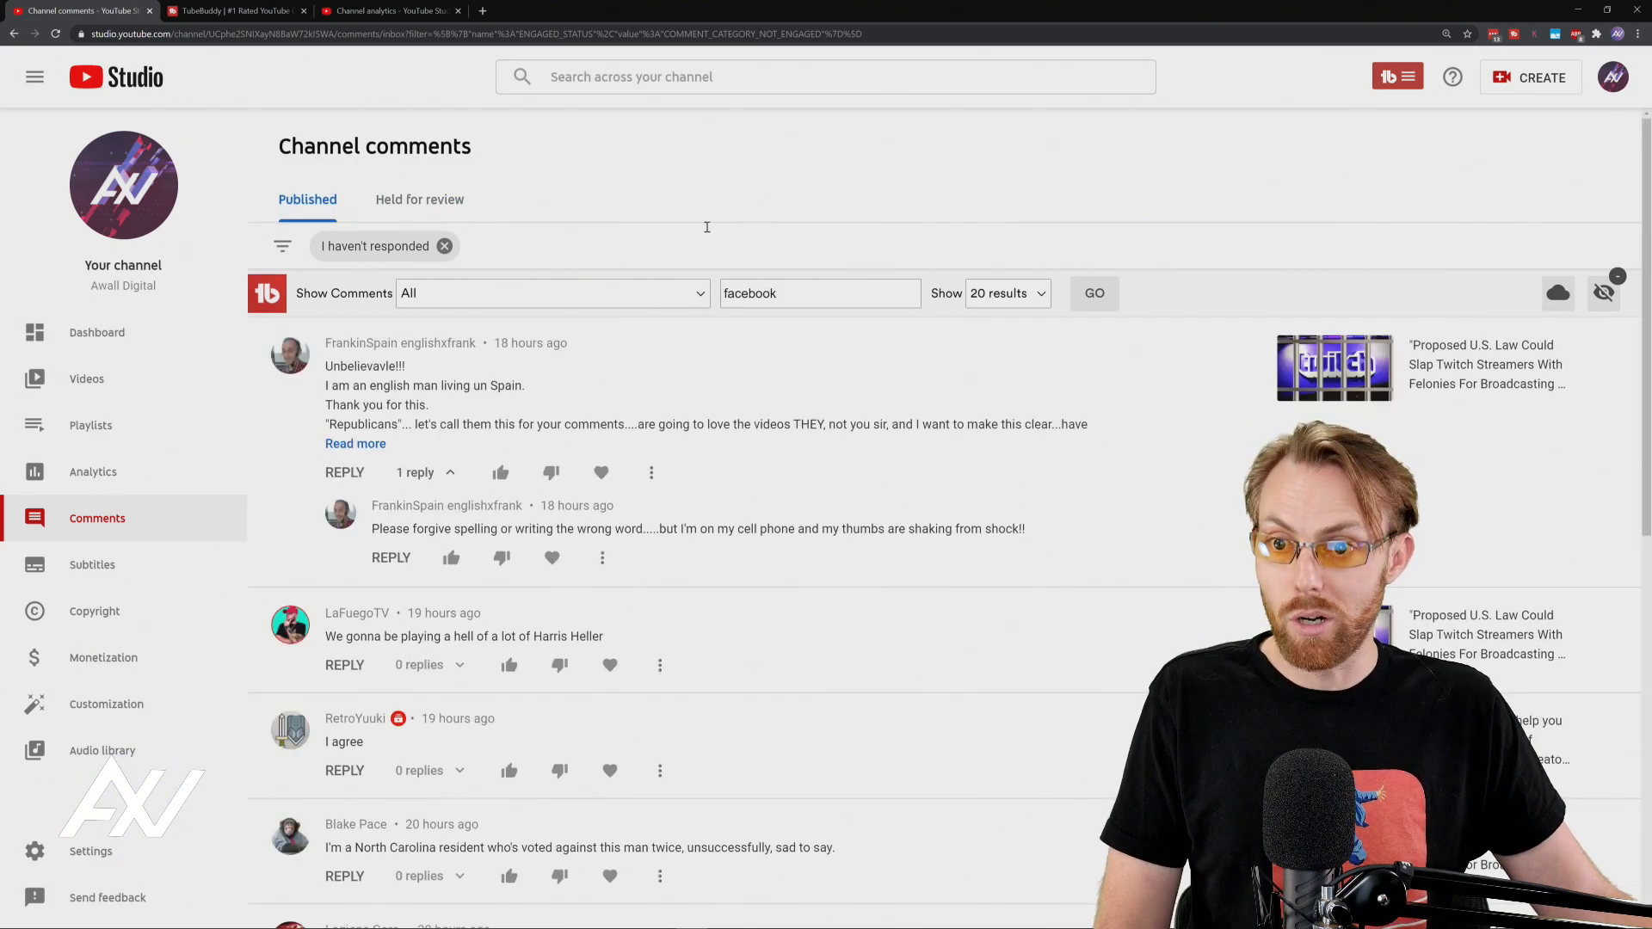
left_click(233, 10)
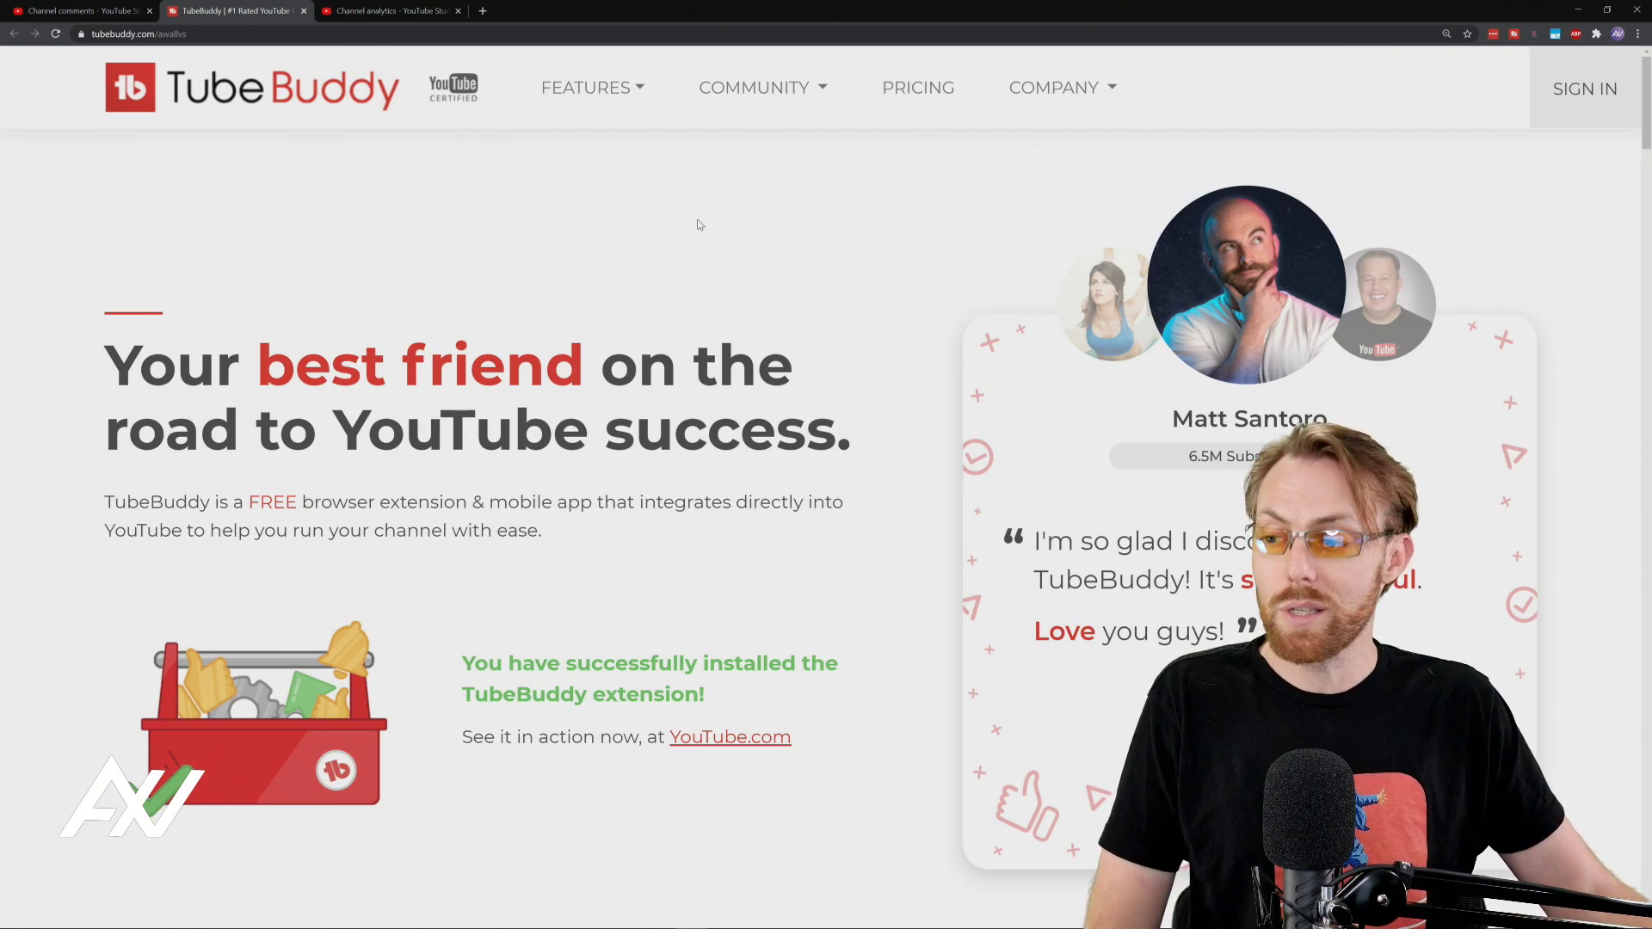
left_click(94, 6)
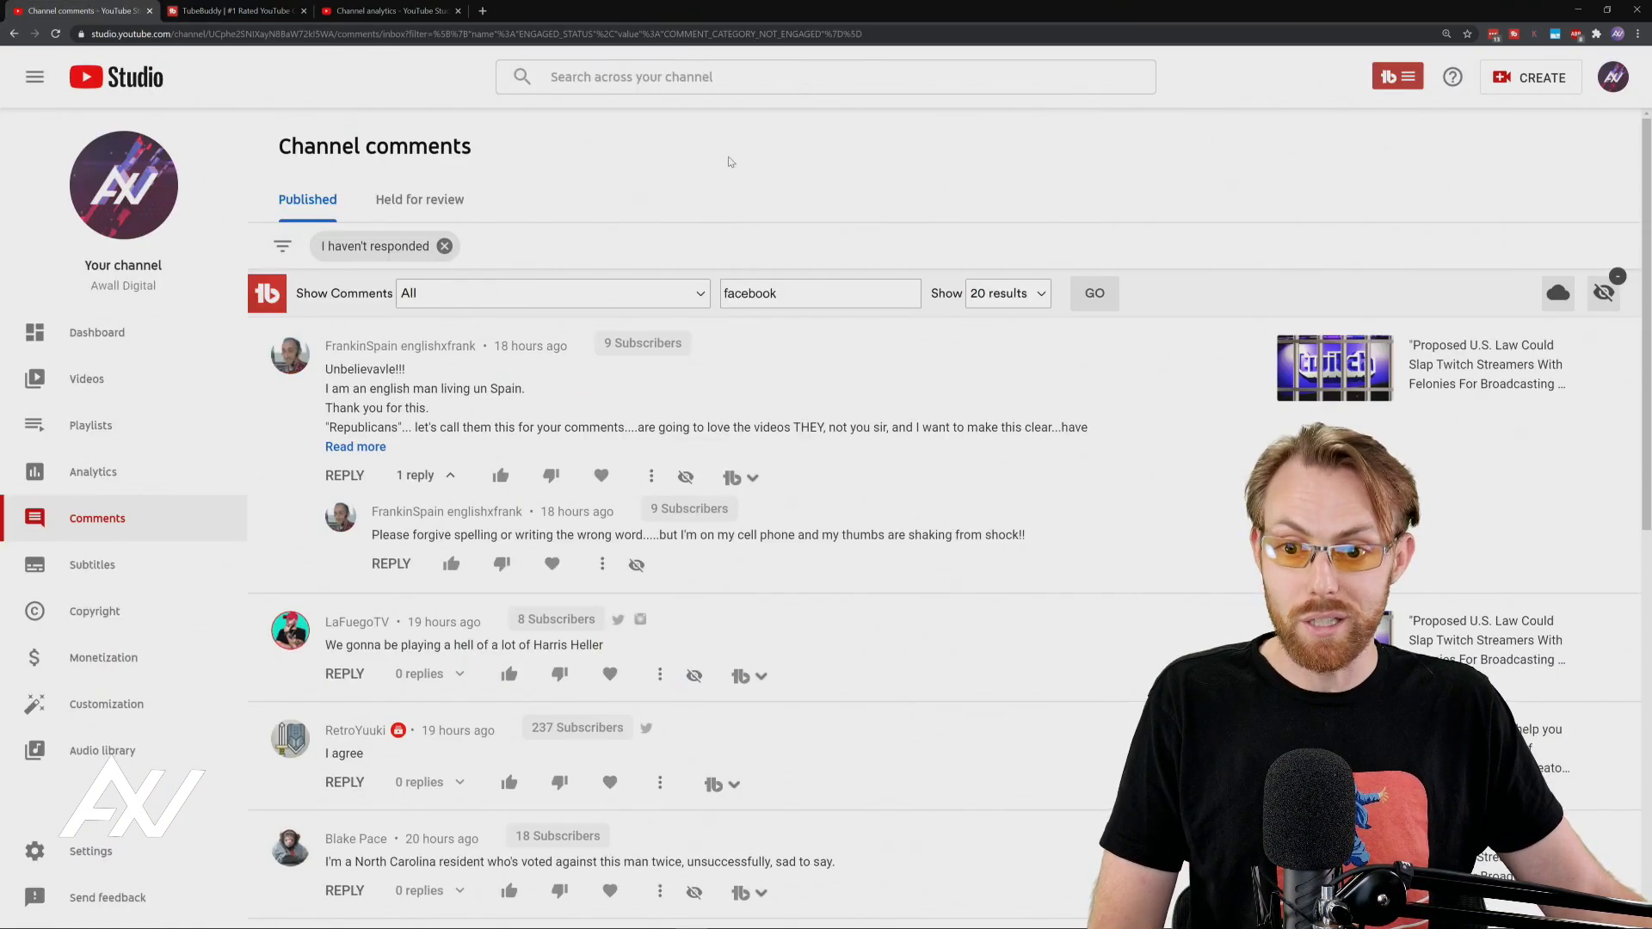